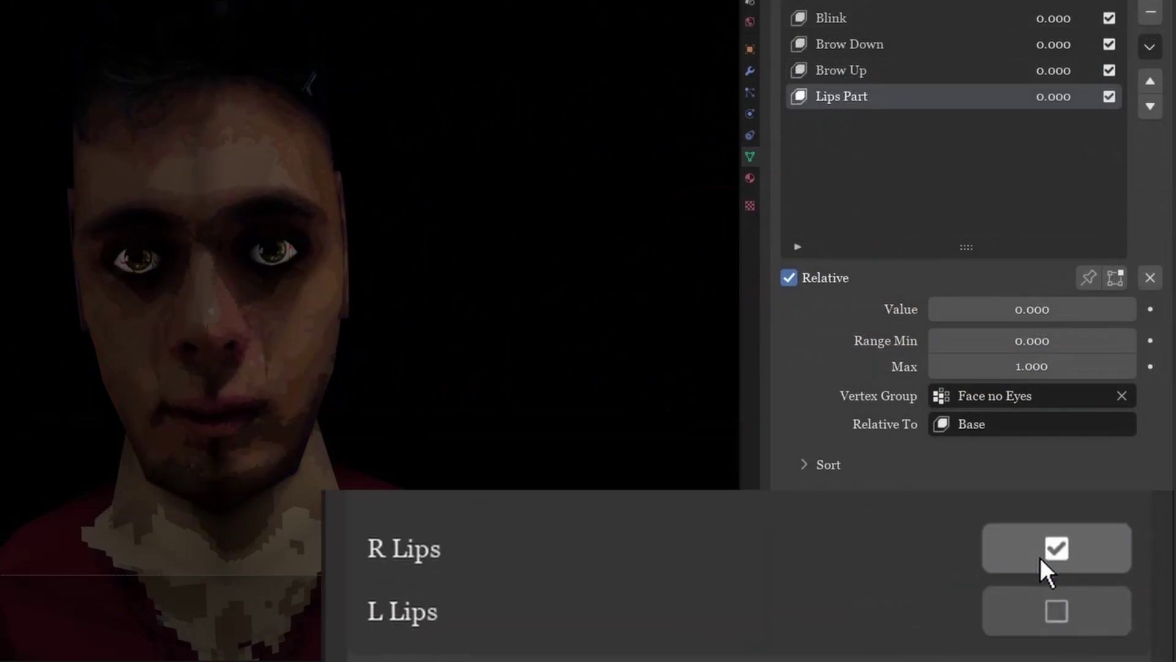
Enable the L Lips vertex group for splitting and review the shape keys generated per vertex group.
click(1047, 604)
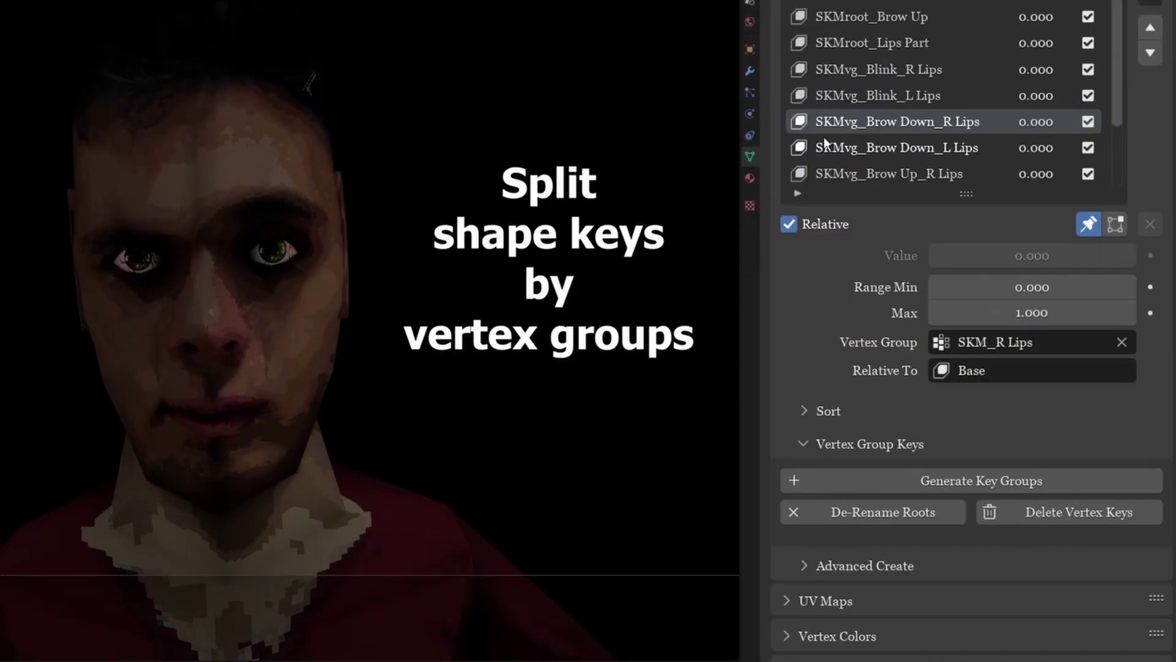
ctrl+scroll(824, 136, down, 2)
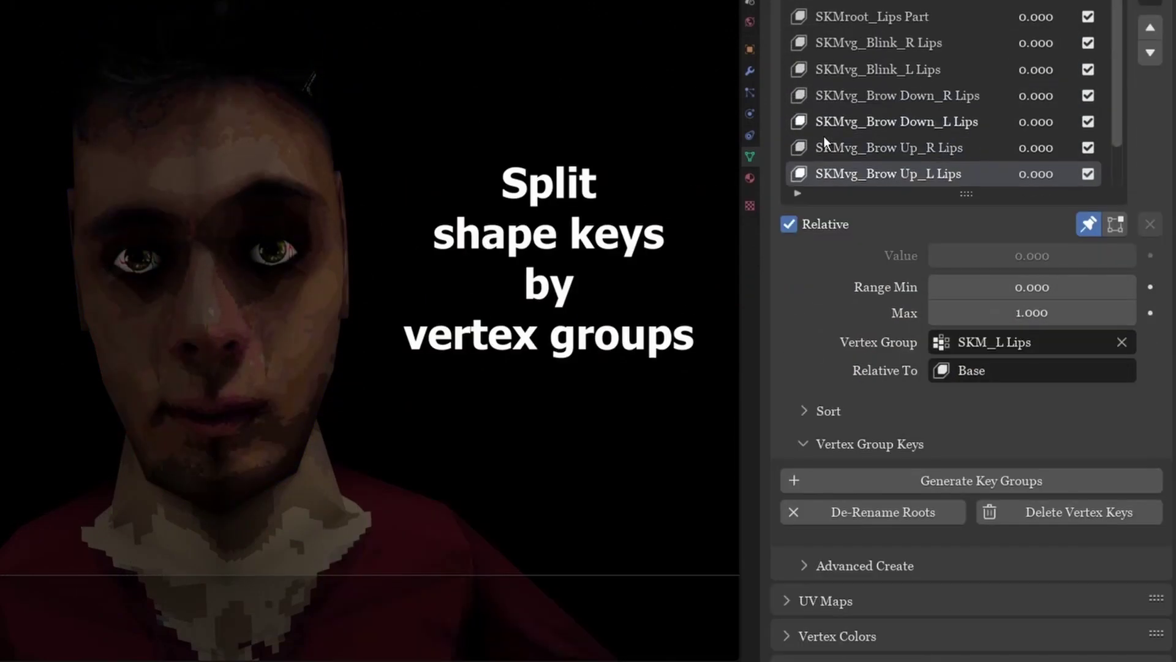
ctrl+scroll(824, 136, down, 1)
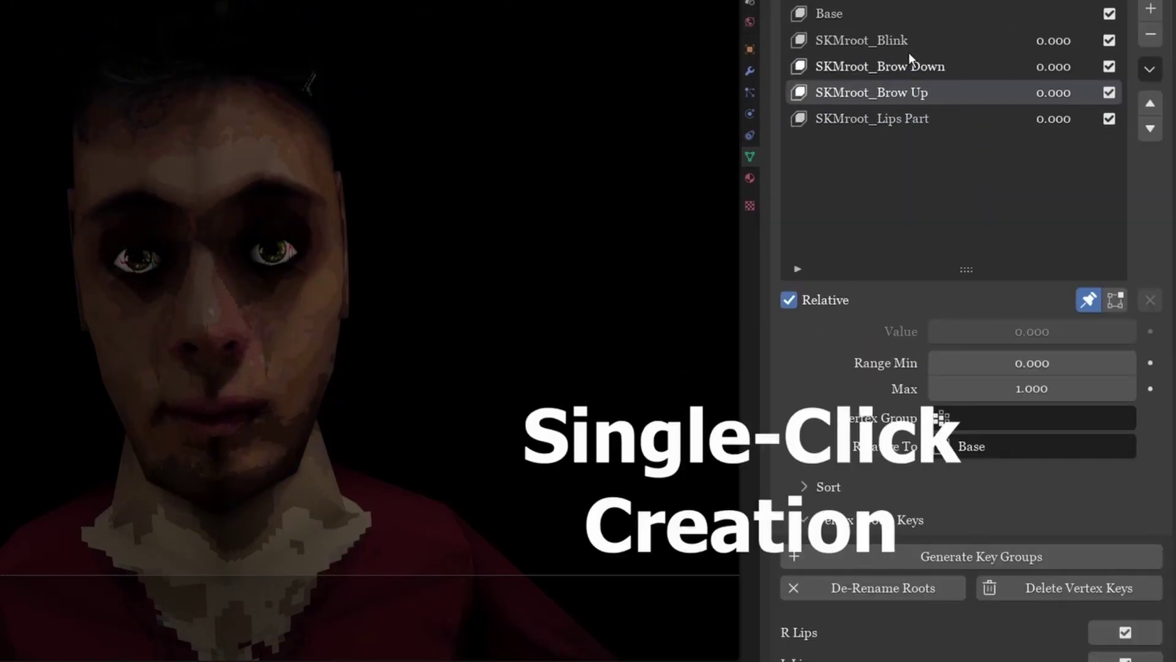
ctrl+scroll(909, 53, down, 1)
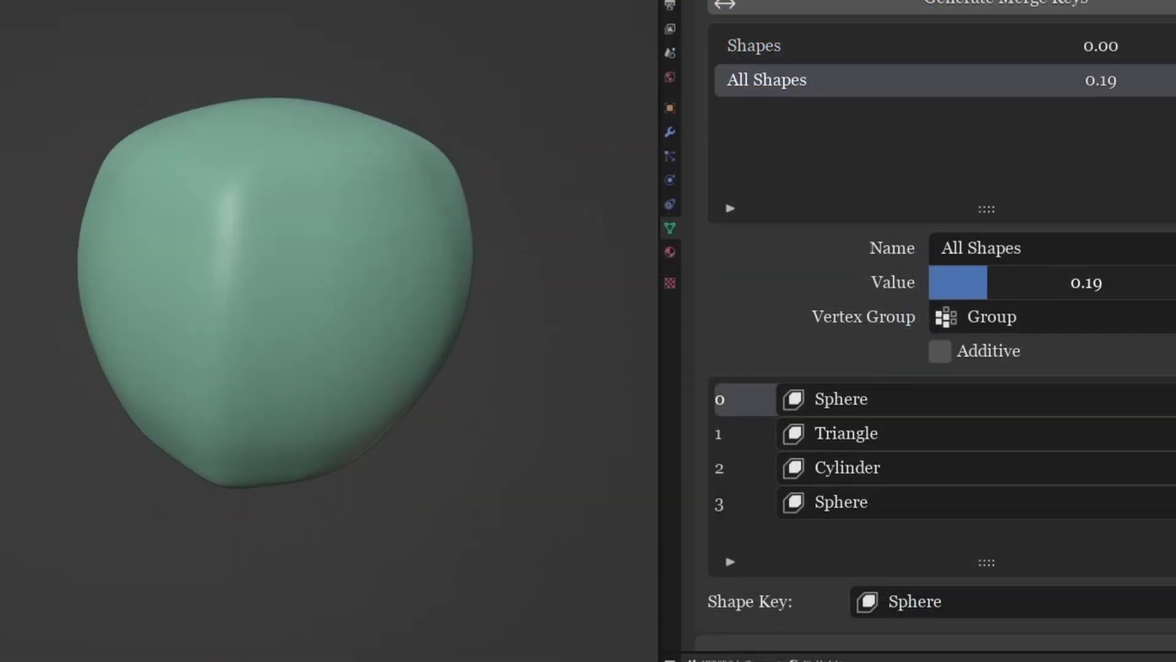
Raise the value of the All Shapes merge key to blend the mesh through its listed shape keys.
drag(987, 282, 1158, 283)
drag(1158, 282, 1173, 283)
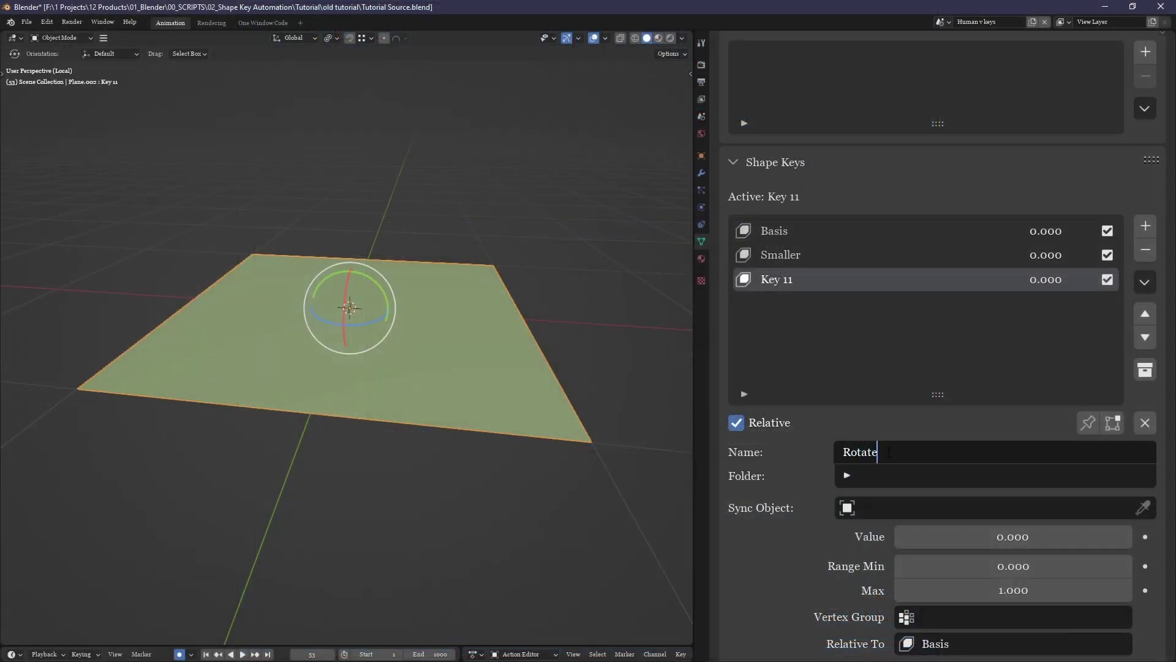
key(Return)
Create a shape key folder and place the Rotate and Smaller keys inside it, positioned beneath the folder.
click(1145, 370)
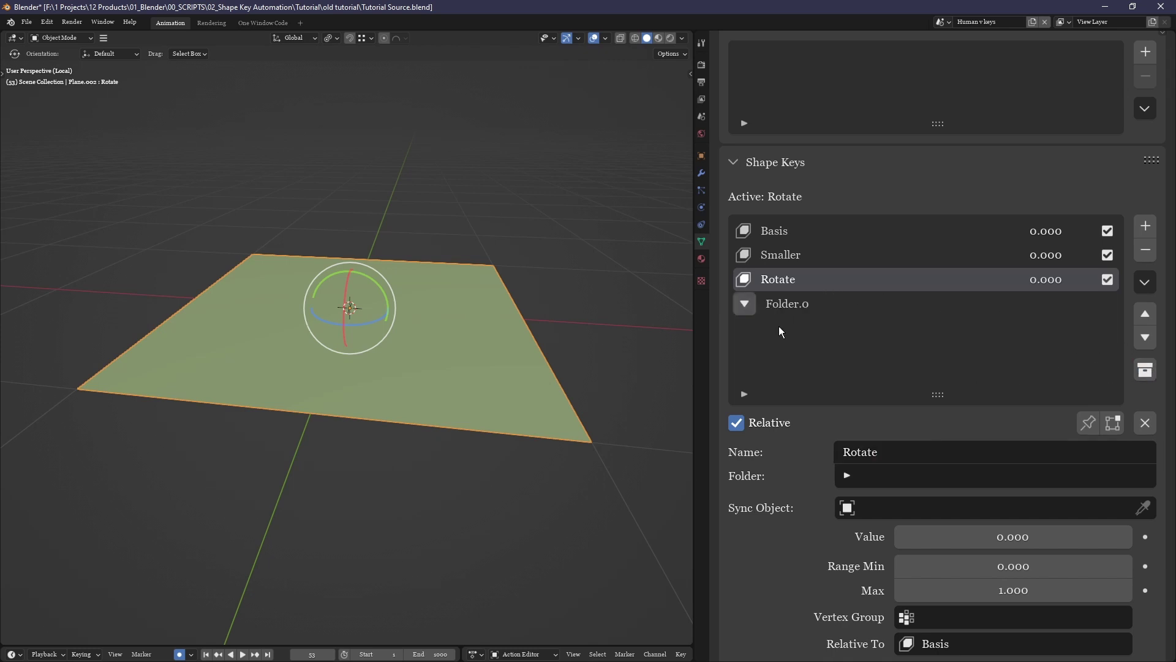
click(780, 310)
click(795, 286)
click(861, 481)
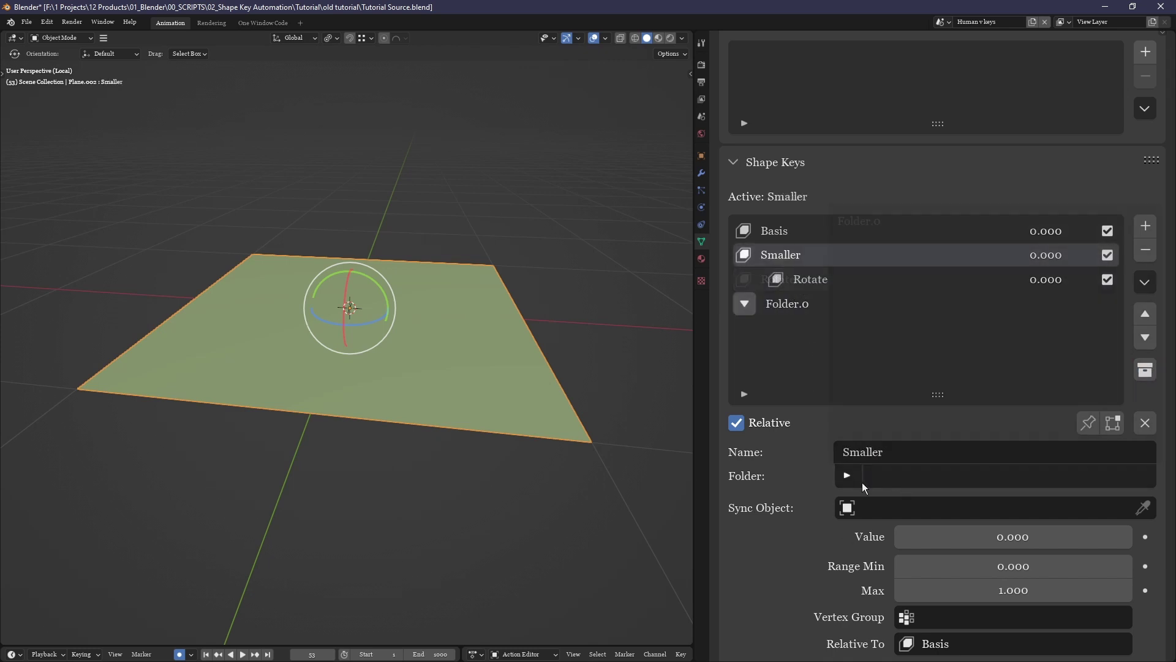
click(859, 221)
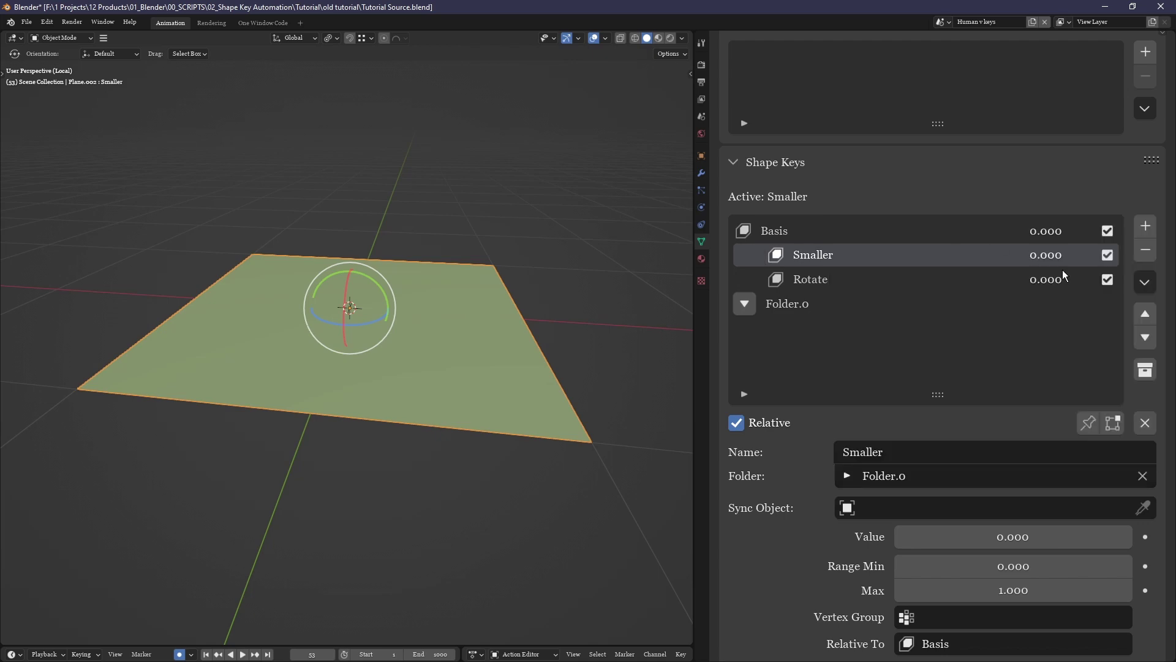
click(1145, 337)
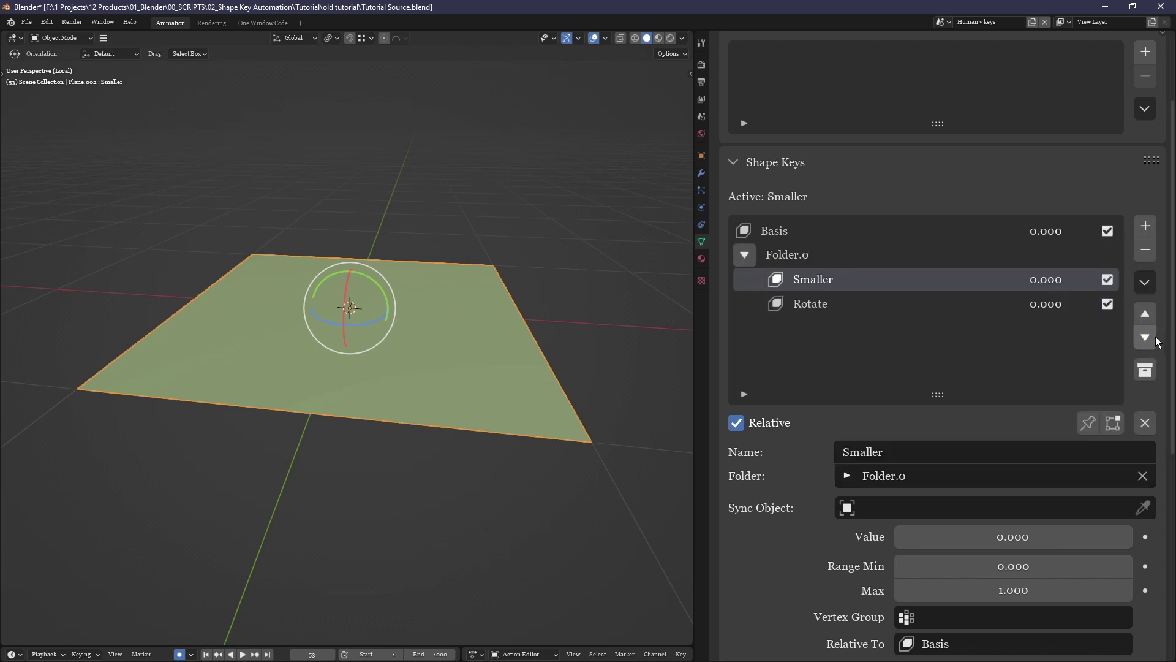
Add two new shape keys to the plane and create a second folder.
click(1152, 227)
click(1152, 227)
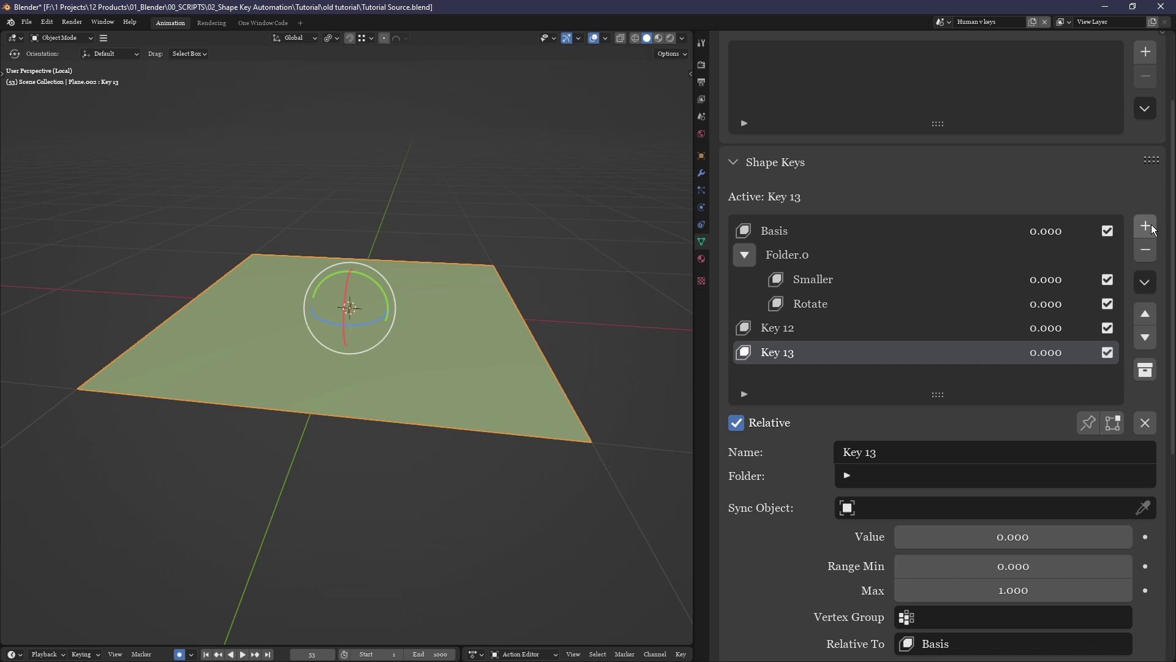
click(1145, 370)
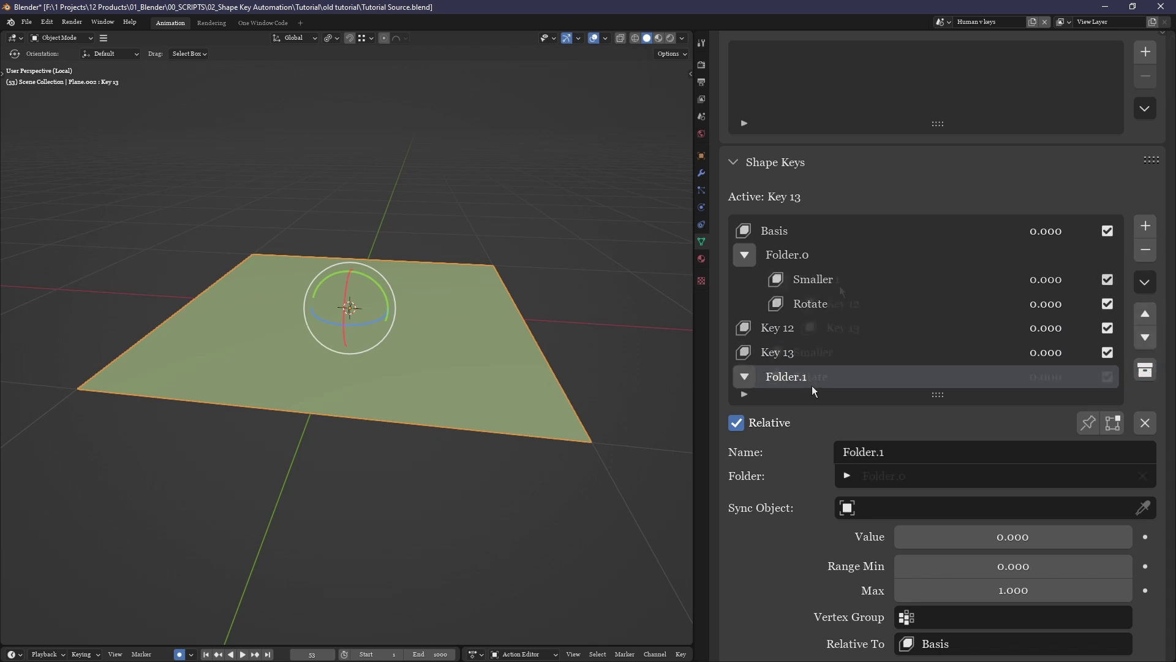
Collapse and re-expand Folder.0, and collapse the Folder.1 nested inside it.
click(742, 255)
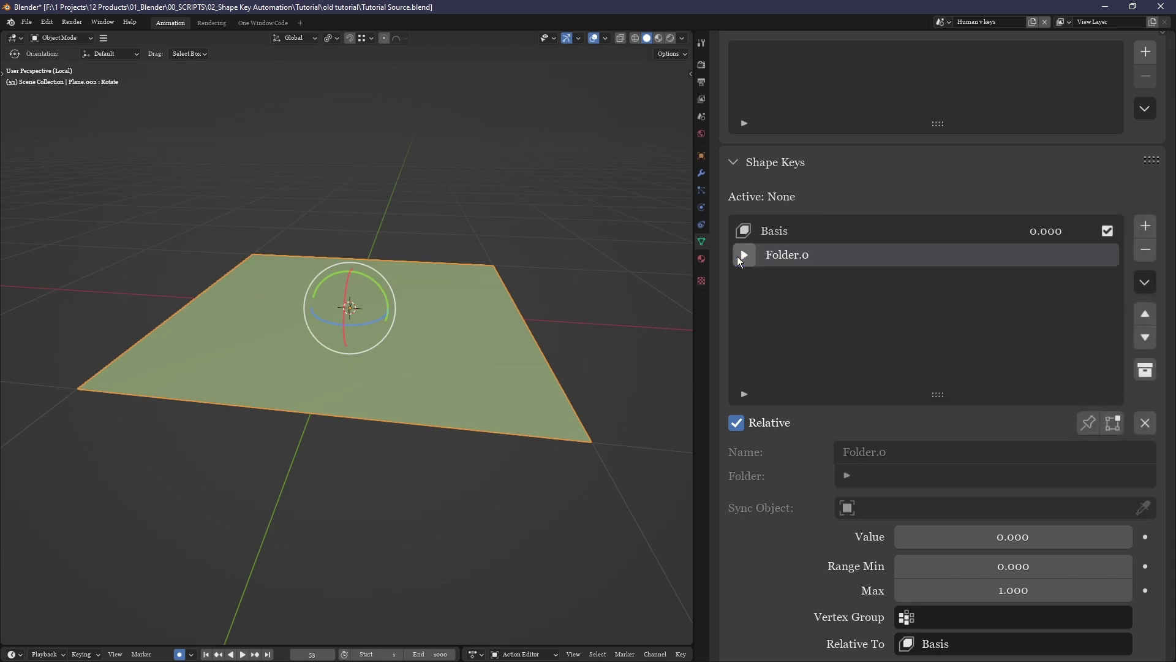
click(741, 256)
click(777, 279)
click(748, 254)
click(747, 253)
Reorder Folder.1 within Folder.0 so it sits below the Rotate shape key.
click(868, 279)
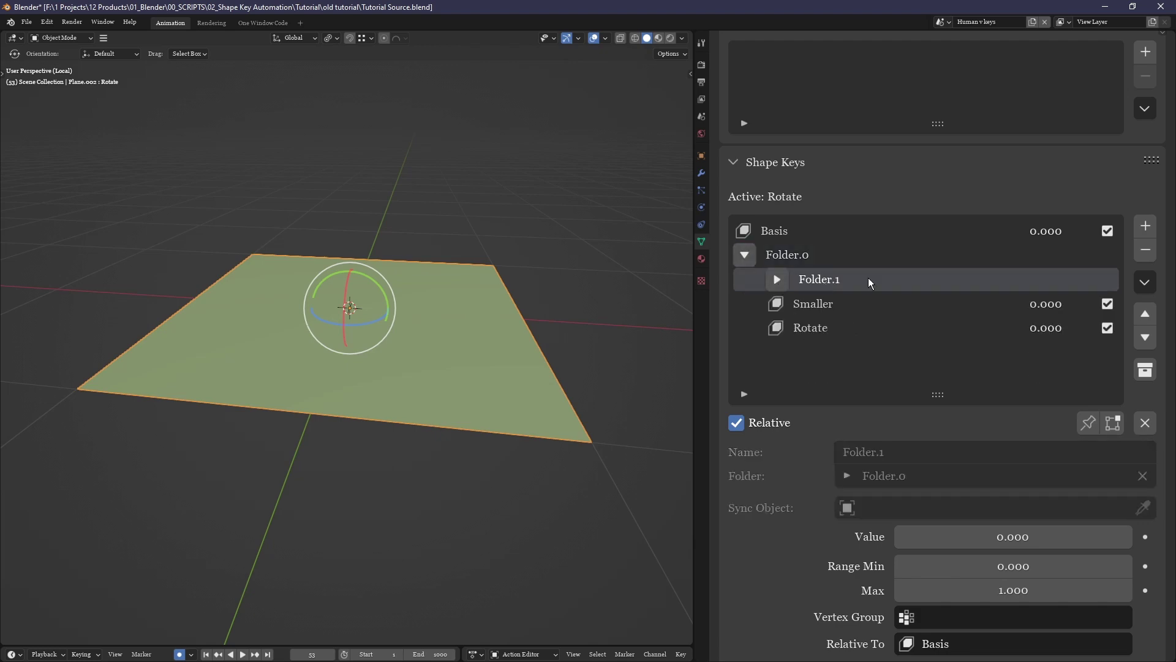
click(1146, 337)
click(1145, 337)
click(1146, 314)
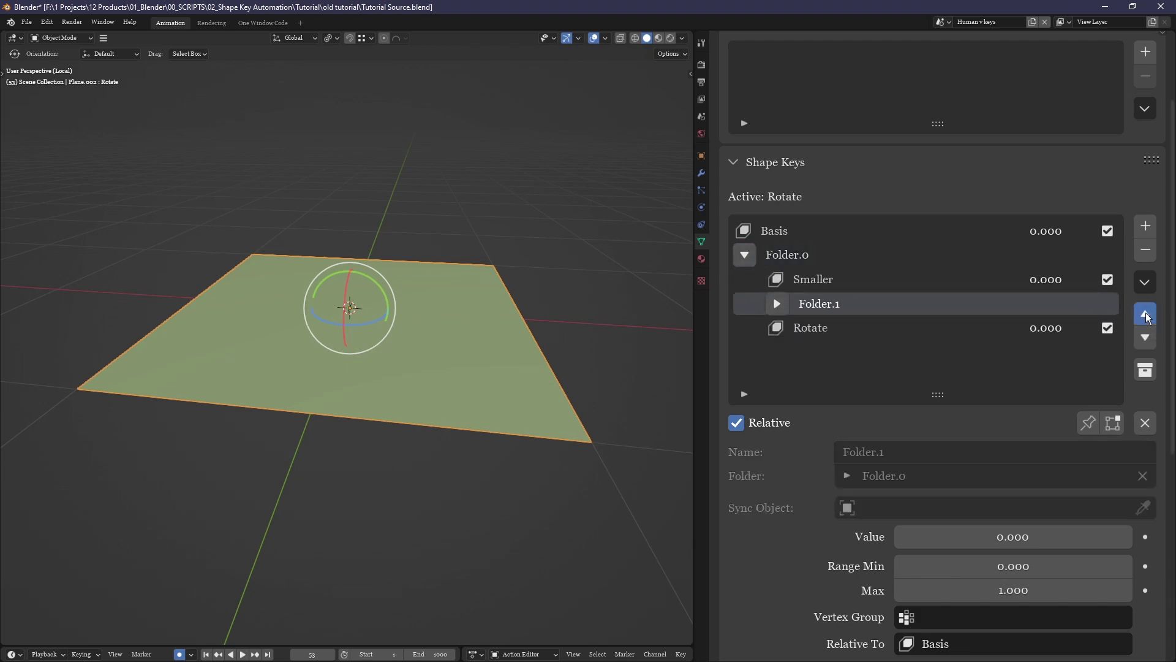
click(1146, 314)
click(1146, 338)
click(1146, 337)
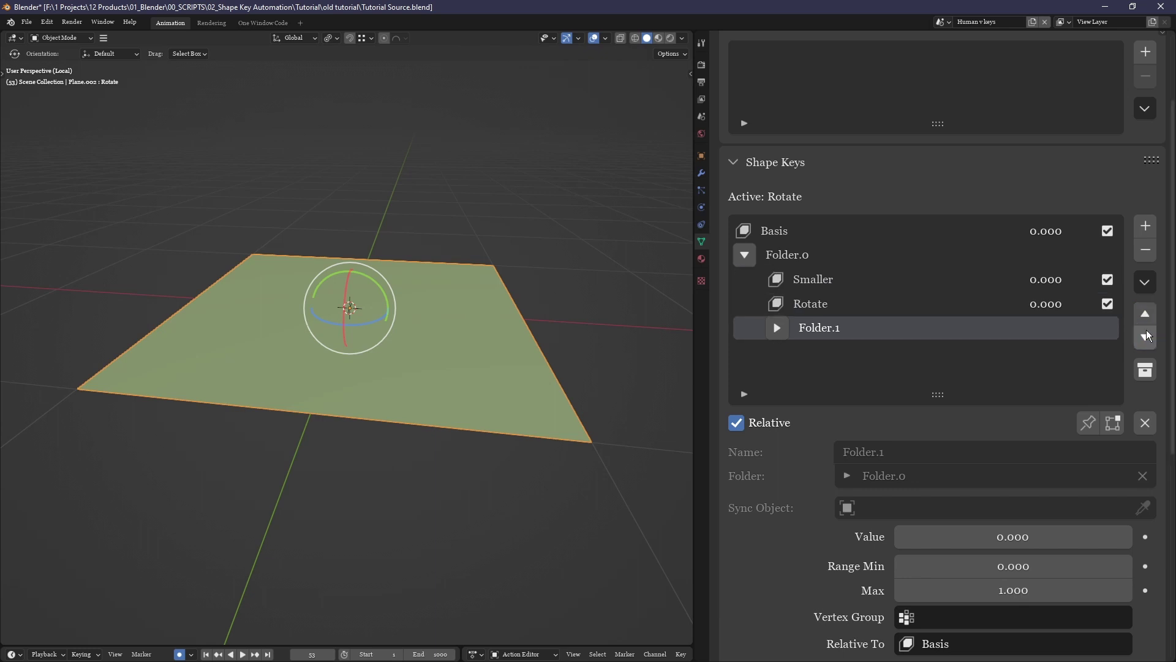
Expand Folder.1 and move the Key 12 shape key below Key 13.
click(793, 278)
click(778, 327)
click(855, 361)
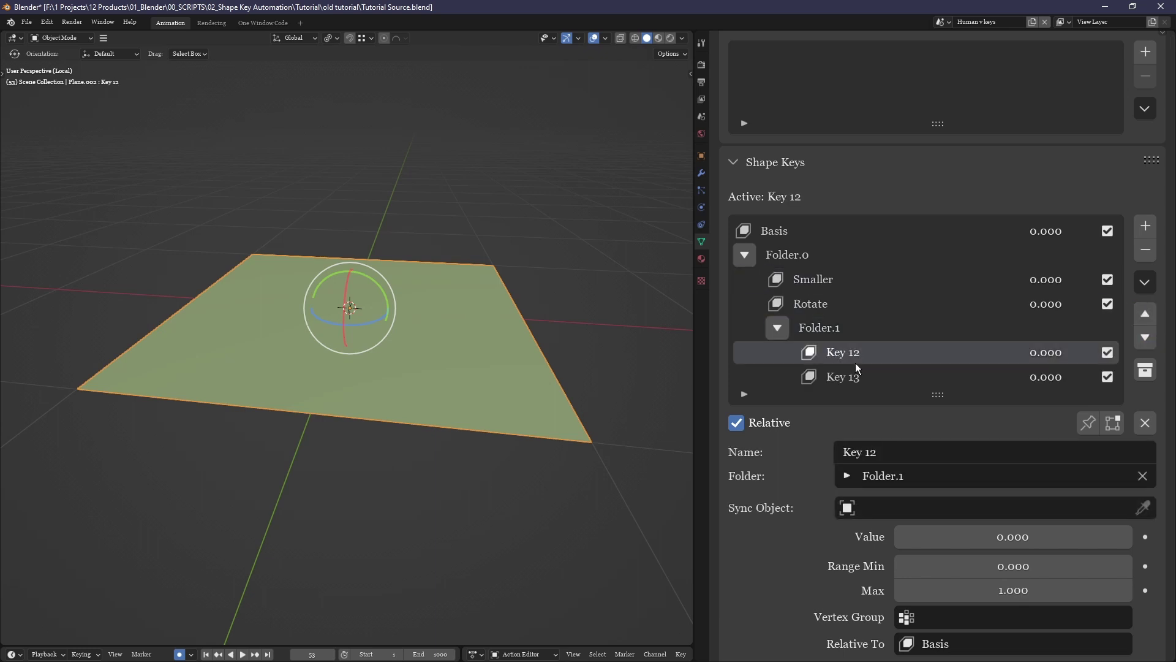
click(1146, 337)
click(1145, 315)
click(1145, 338)
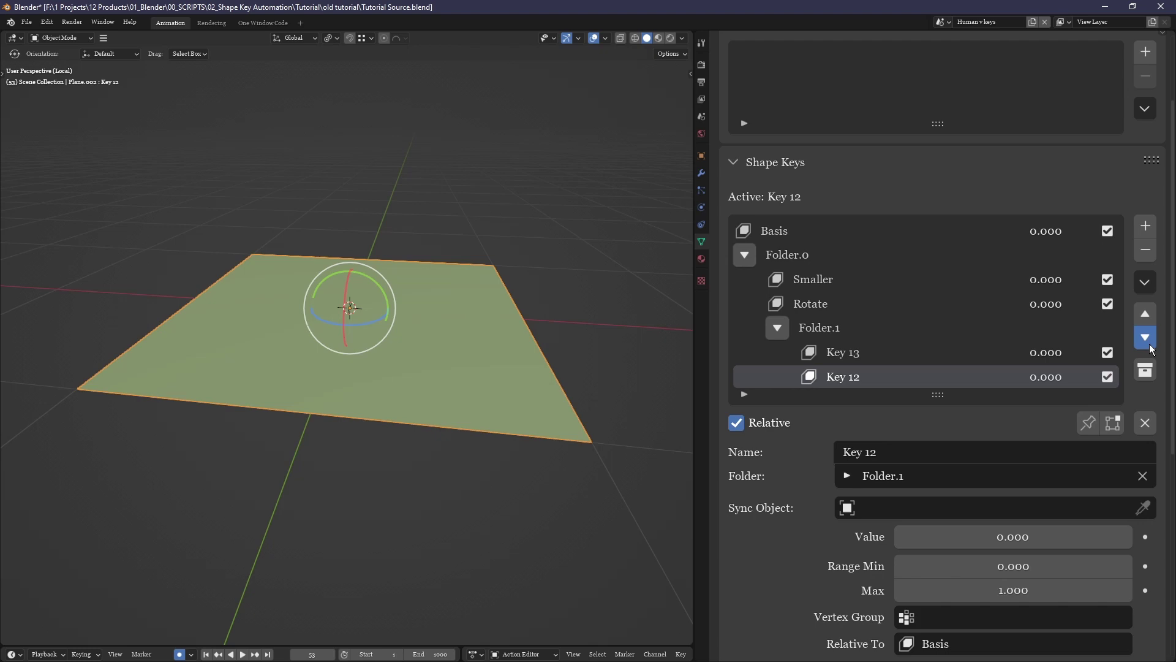
Collapse Folder.1 and Folder.0, and add two more shape keys outside the folders.
click(769, 329)
click(745, 254)
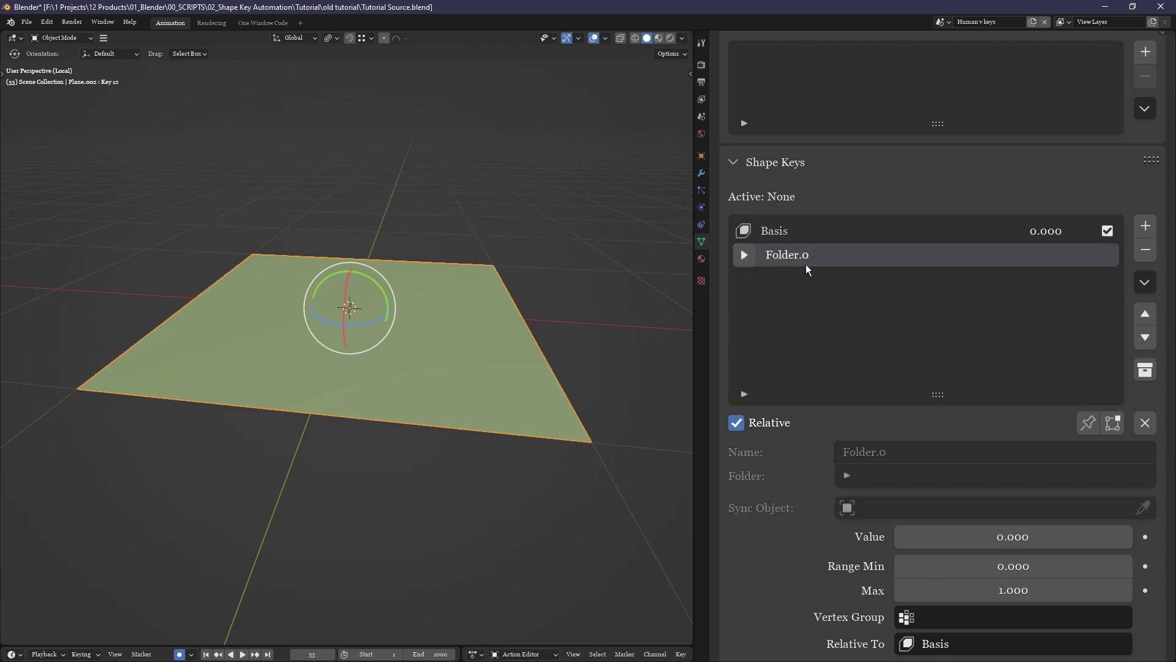
click(1146, 226)
click(1146, 225)
Move Folder.0 with its contents between Key 14 and Key 15, and expand it.
click(914, 255)
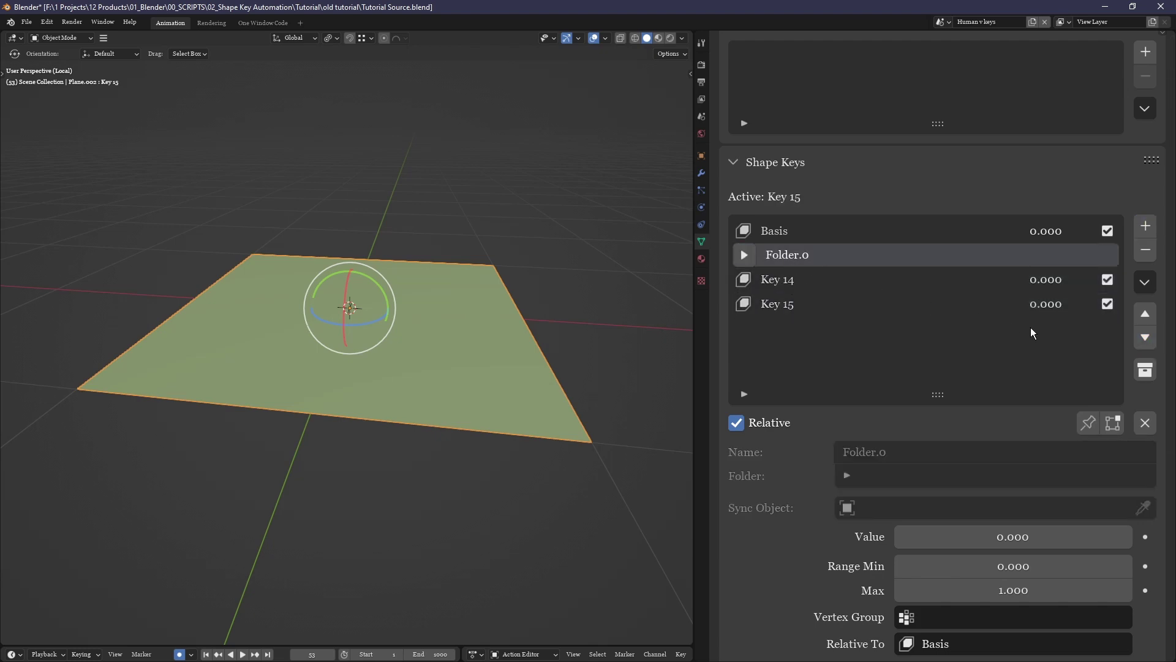
click(1145, 337)
click(1146, 338)
click(743, 305)
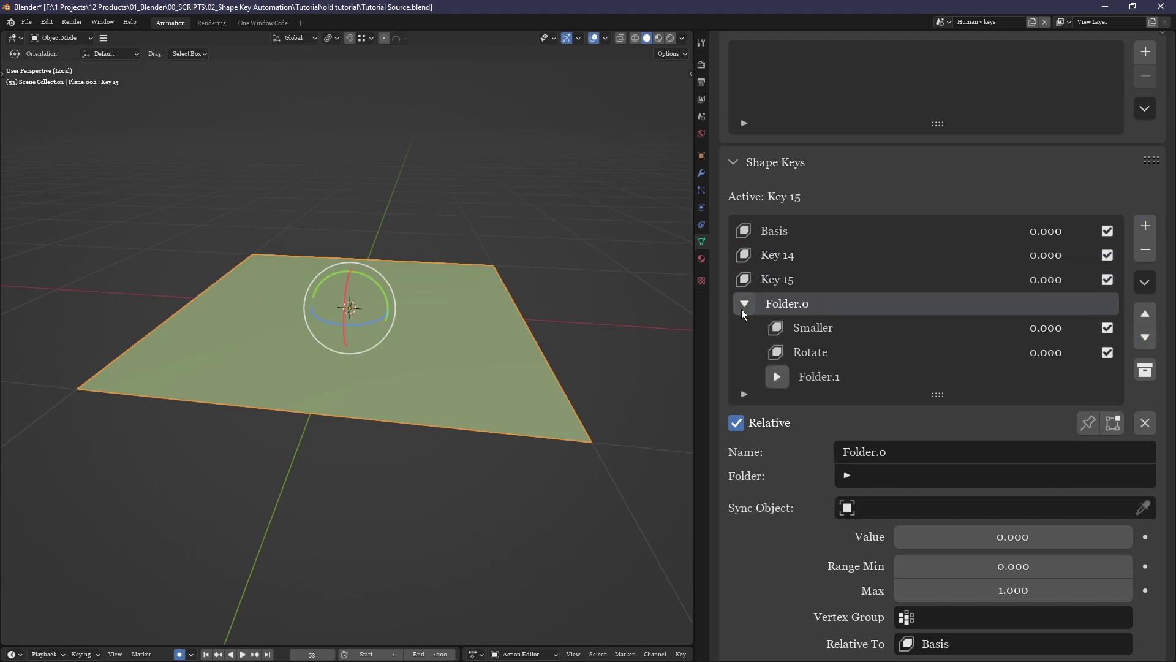
click(1146, 314)
click(1146, 314)
click(1145, 337)
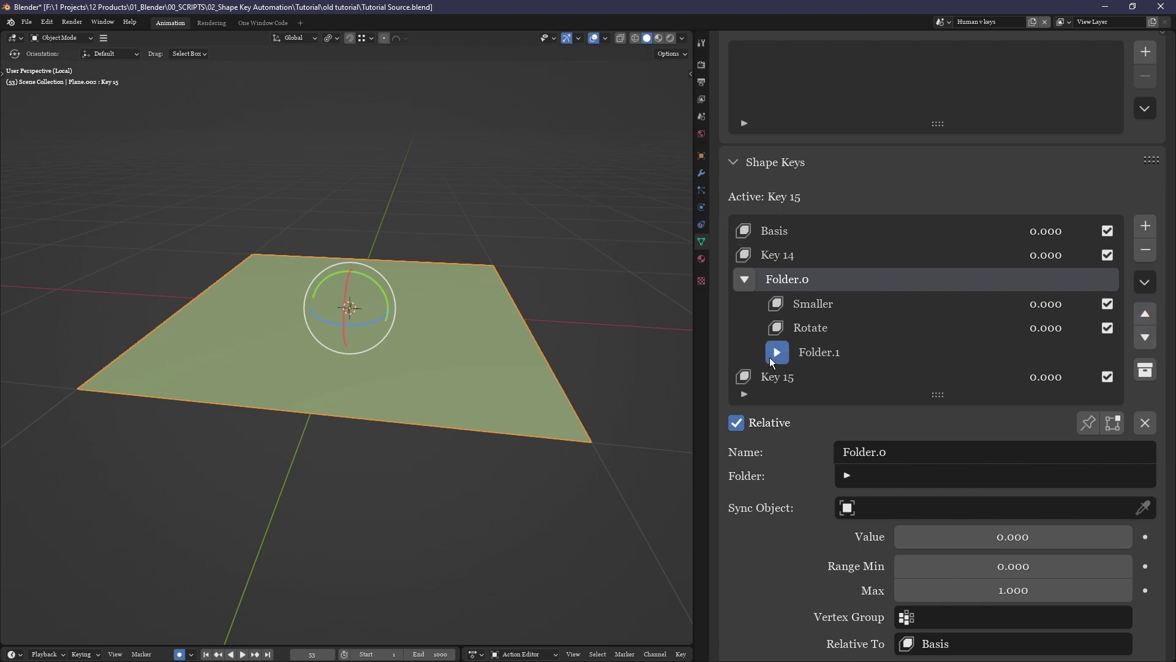
Expand Folder.1 and lengthen the shape key list so the whole hierarchy fits.
click(770, 359)
scroll(856, 322, down, 2)
drag(947, 337, 949, 476)
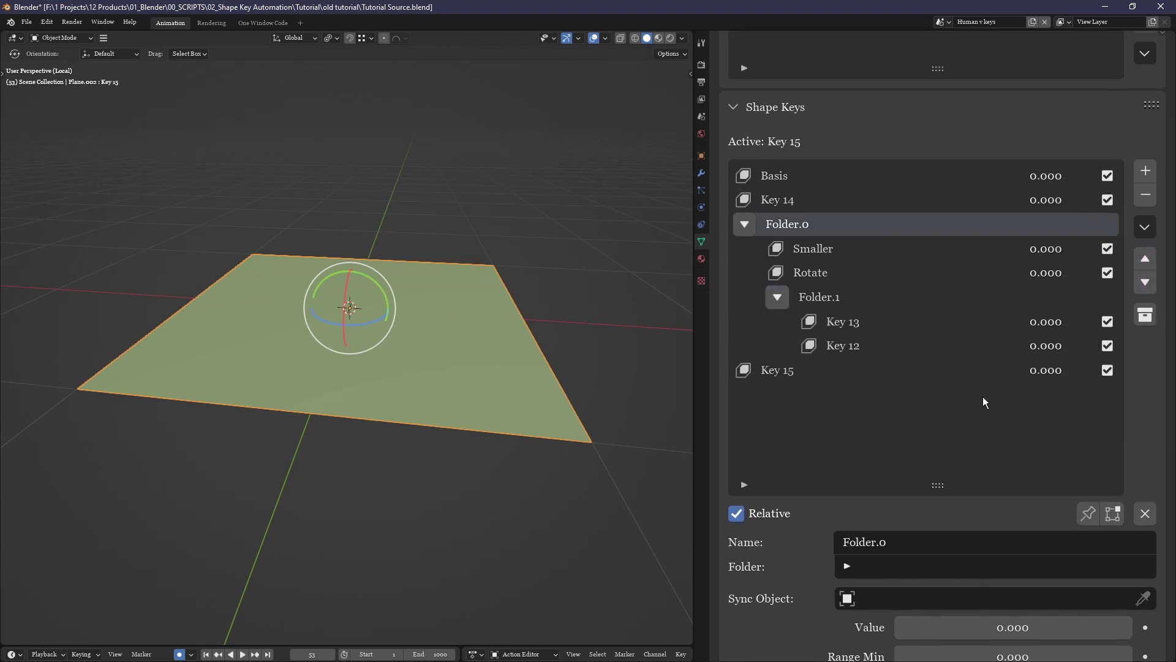
Add further nested folders and assign the Key 15 shape key to Folder.2.
click(1145, 314)
click(1145, 315)
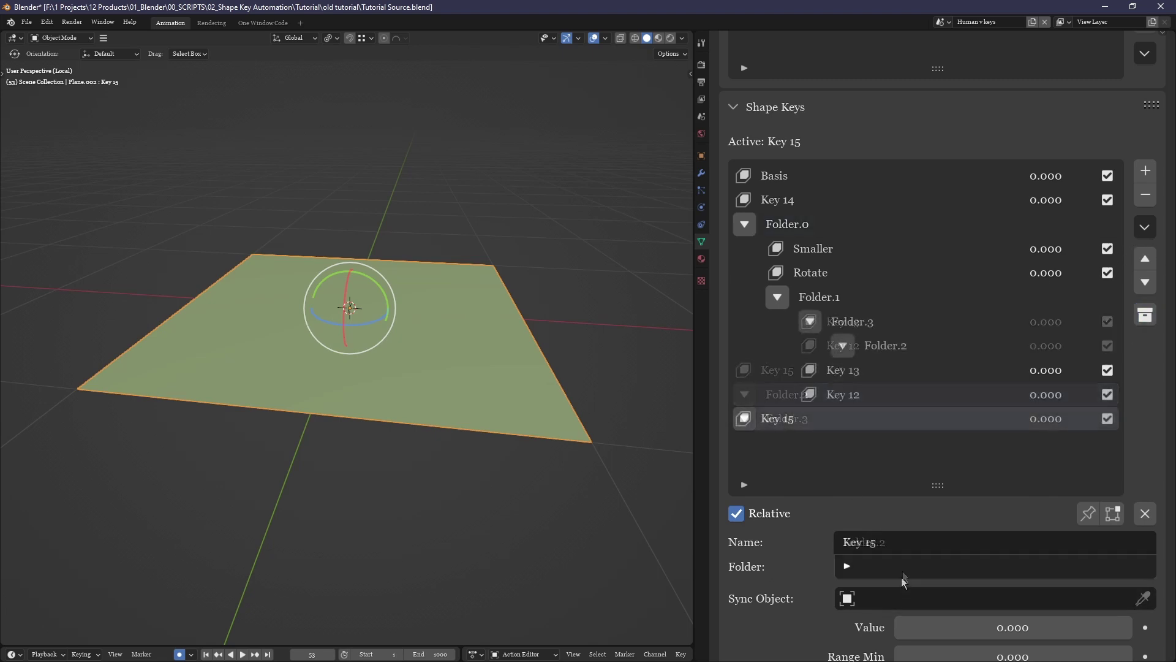
click(902, 573)
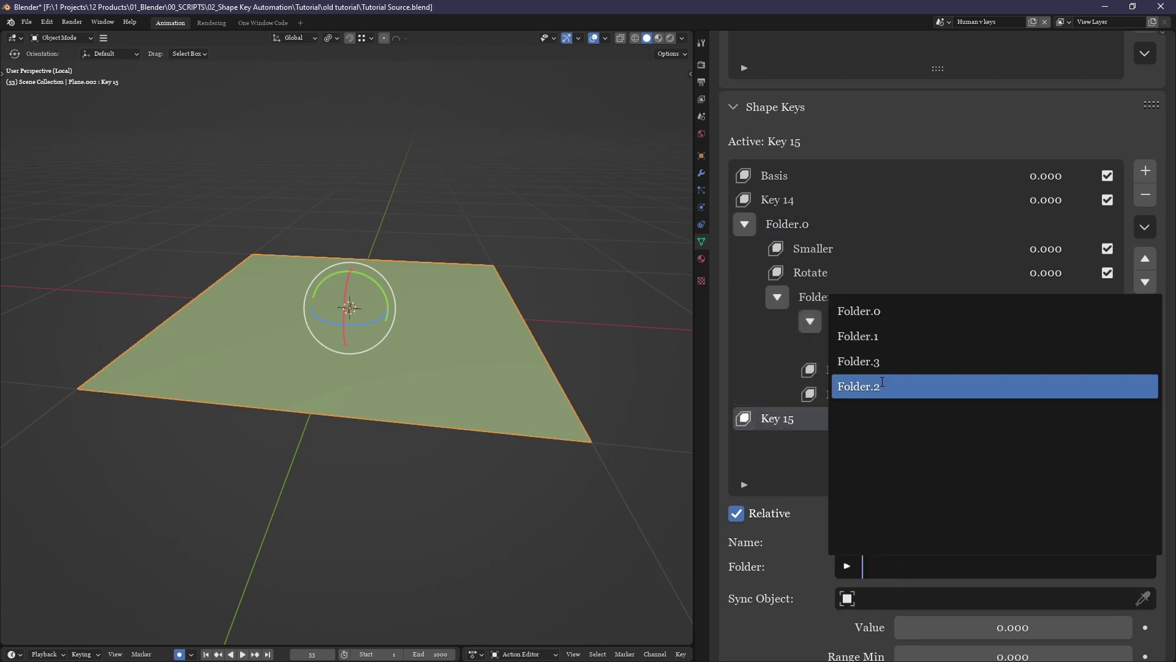
click(875, 377)
Collapse the nested folders from the innermost outward, and re-expand the hierarchy down to the deepest folder.
click(842, 345)
click(810, 322)
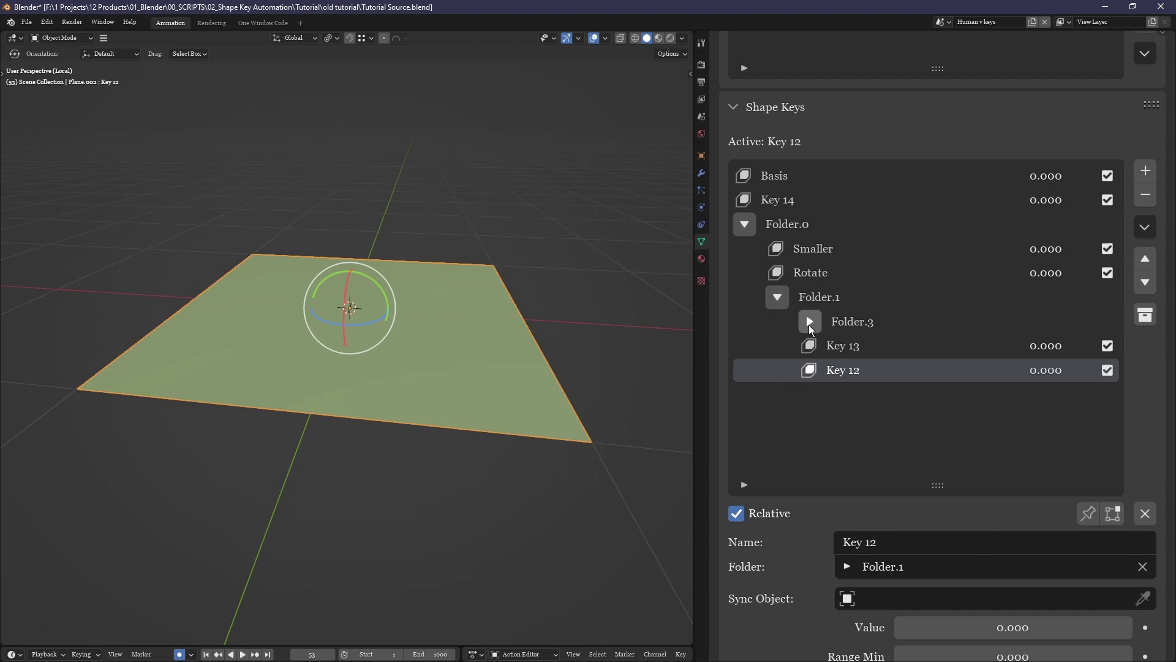
click(776, 296)
click(746, 240)
click(745, 231)
click(745, 230)
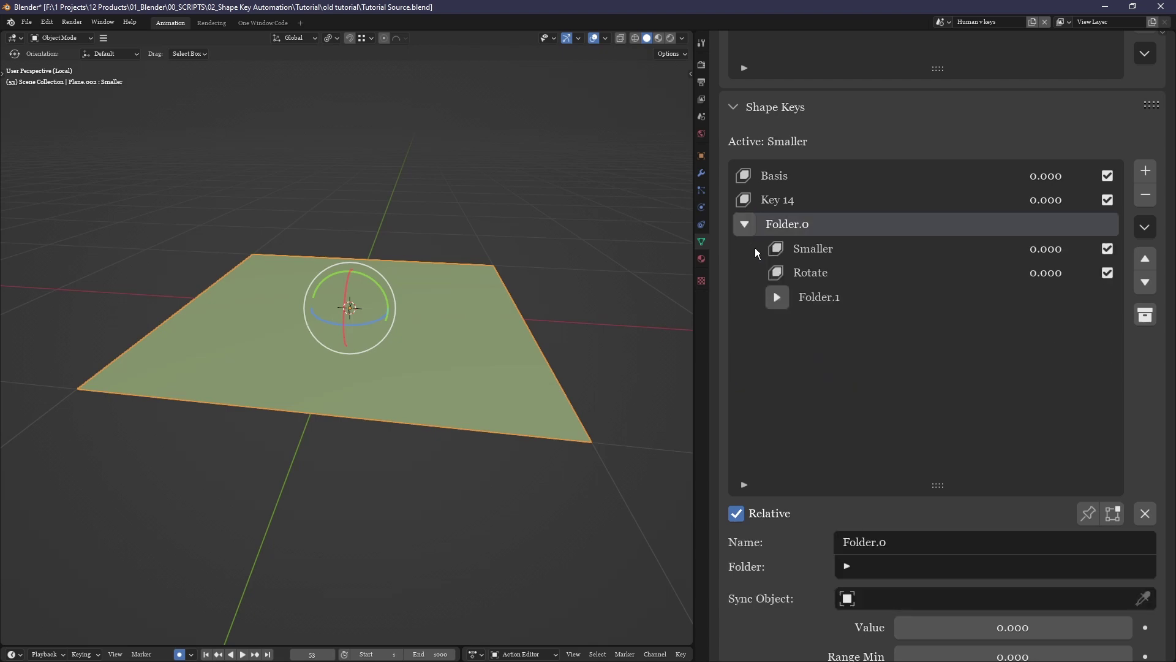
click(777, 297)
click(809, 322)
click(843, 345)
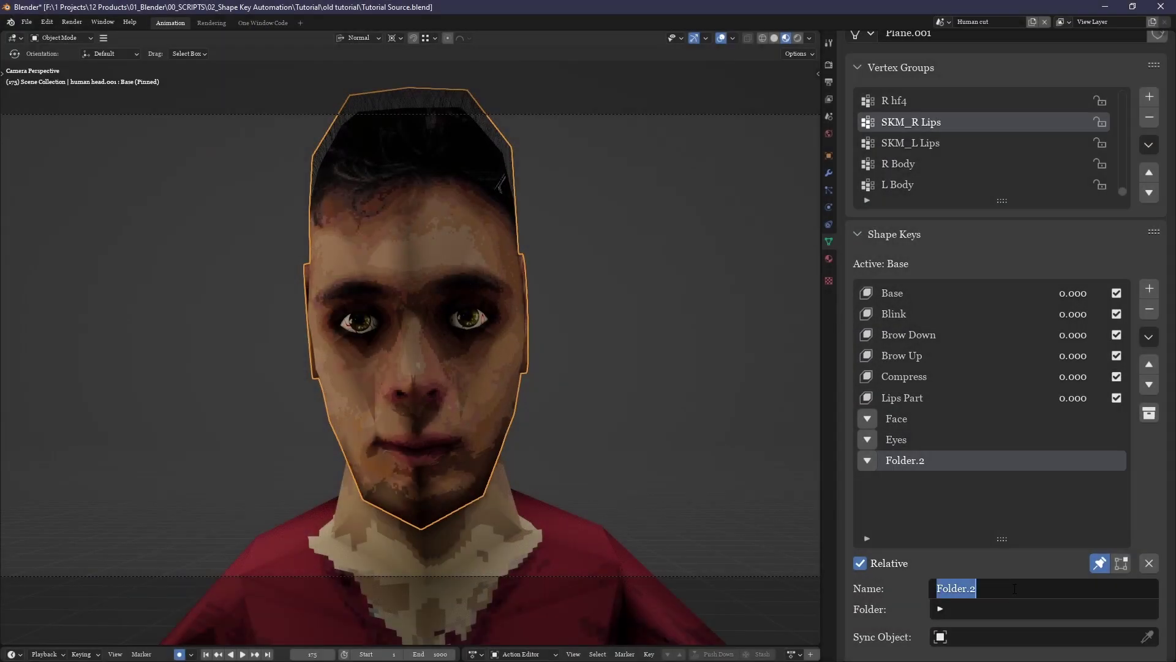
Rename the head mesh's third folder as Lips, and place the Lips and Eyes folders inside the Face folder.
text(Lips)
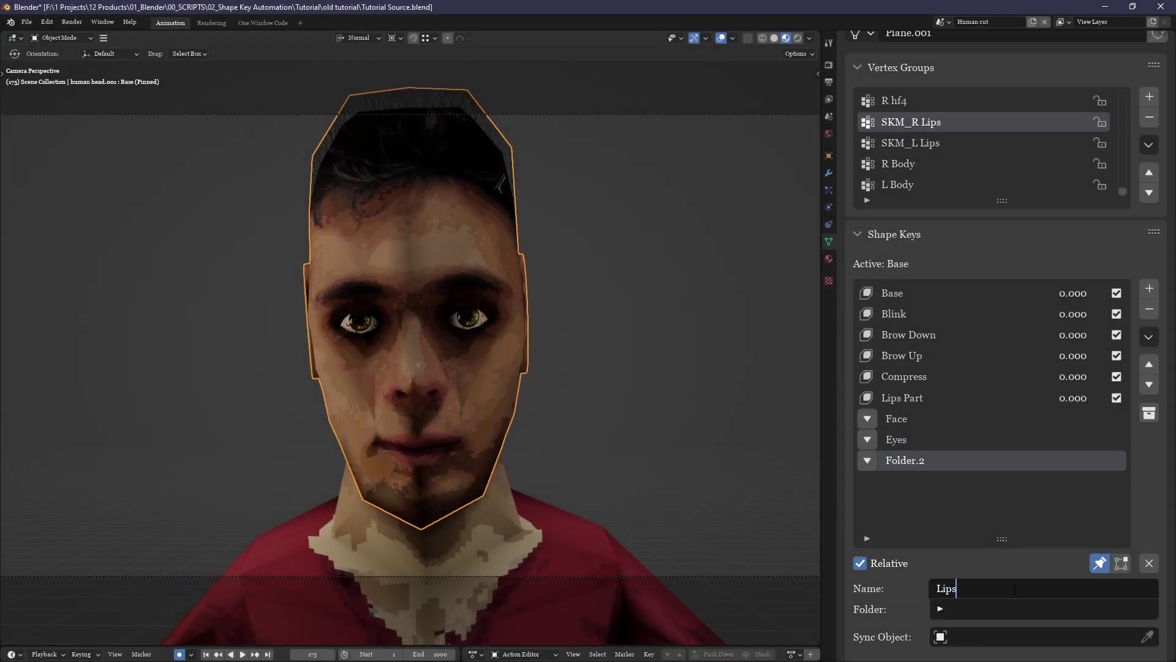
click(1016, 613)
click(894, 419)
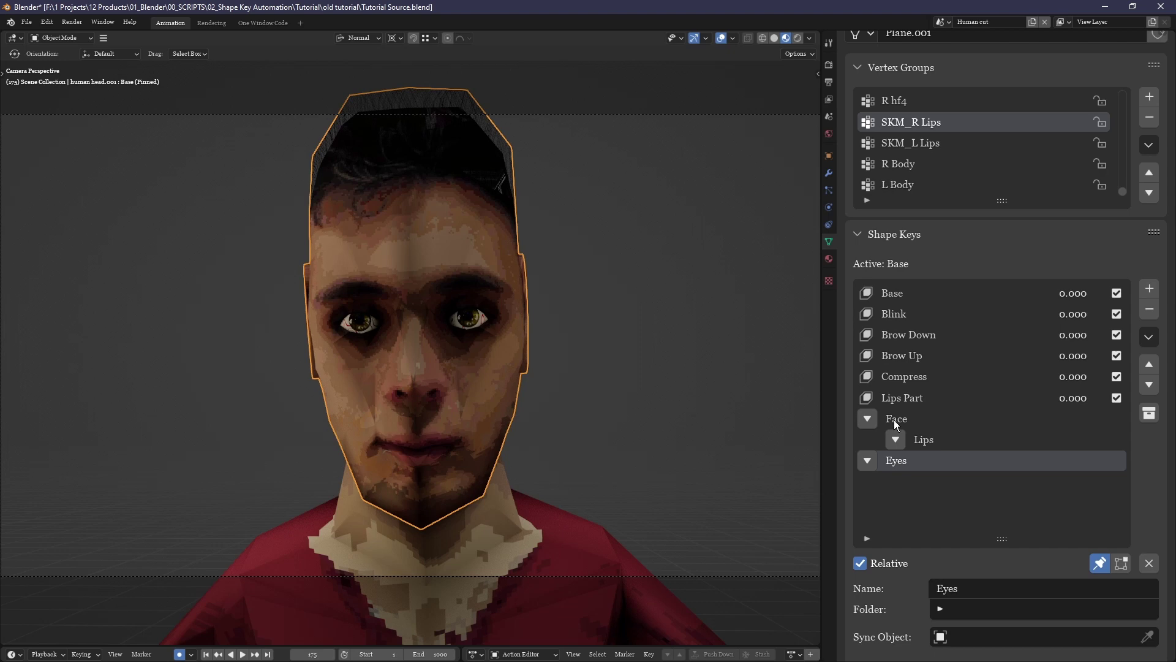
click(946, 609)
click(932, 392)
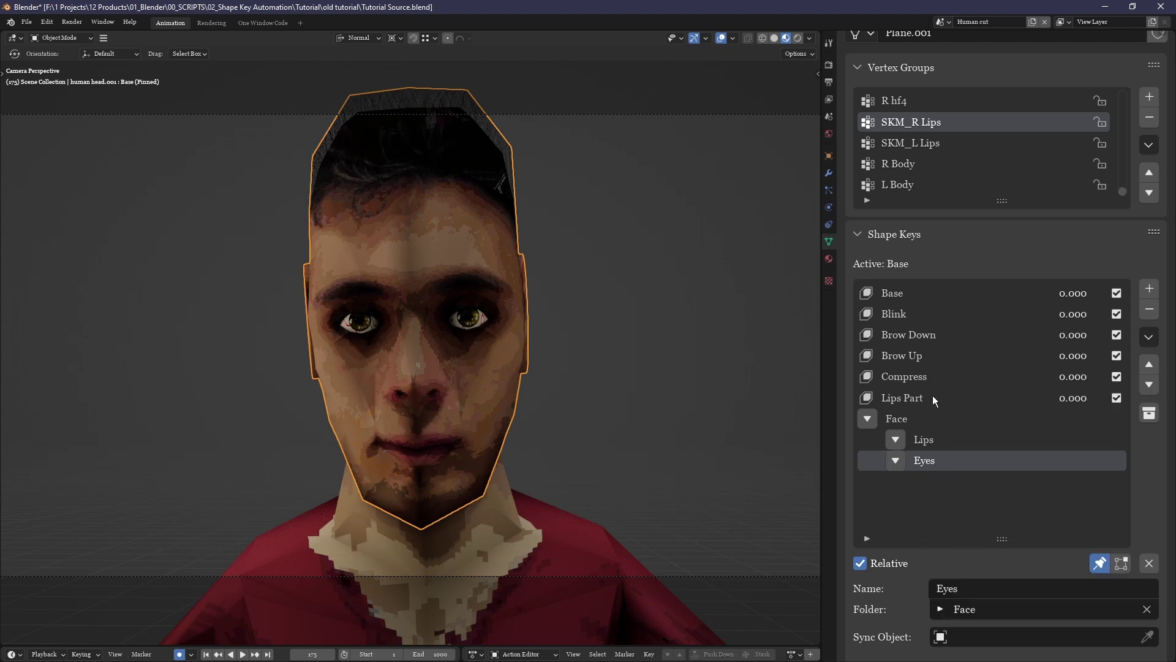
Place the Blink and Brow Up shape keys inside the Eyes folder.
click(907, 317)
click(990, 612)
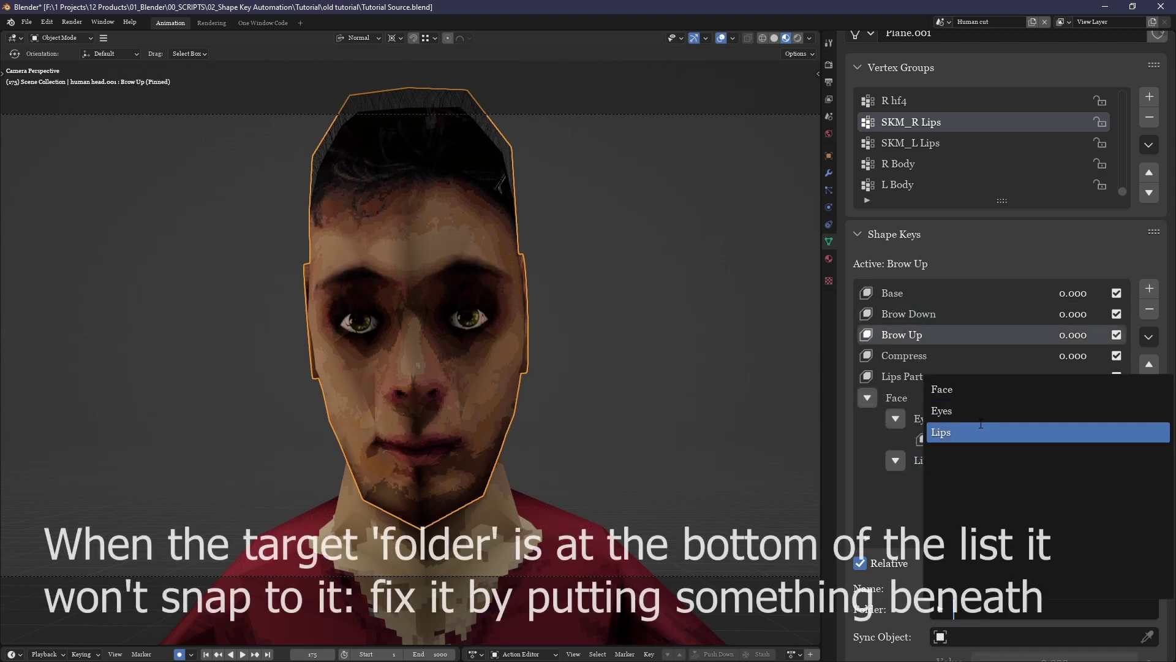
click(983, 409)
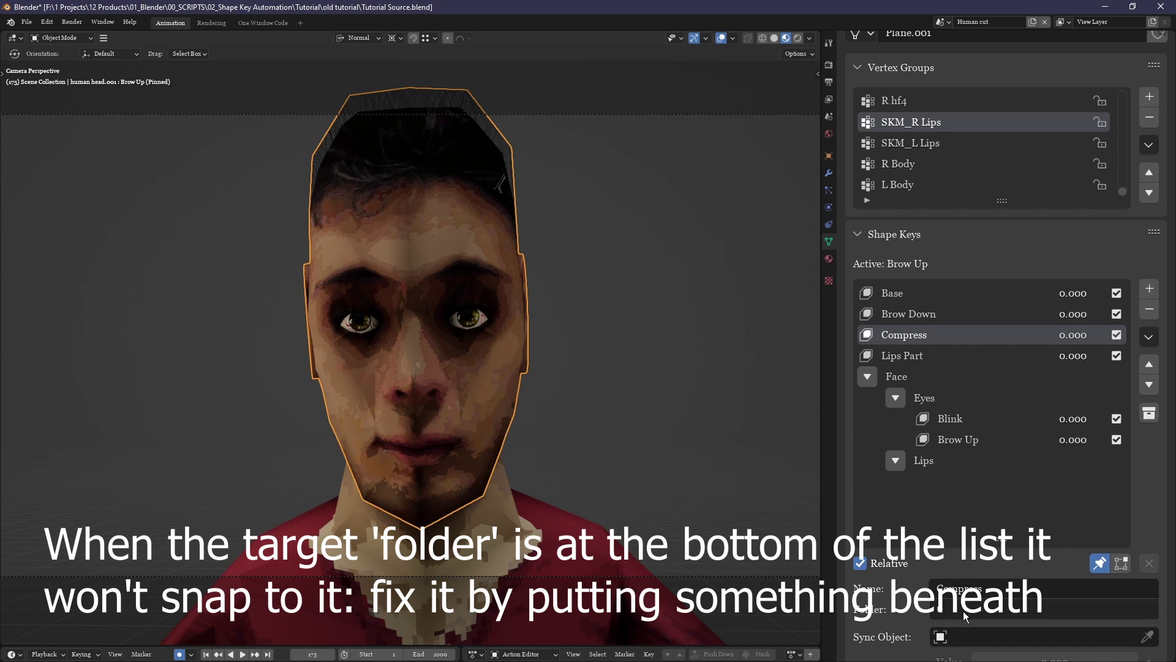
Place the Compress and Lips Part shape keys inside the Lips folder.
click(965, 615)
click(974, 433)
click(1150, 384)
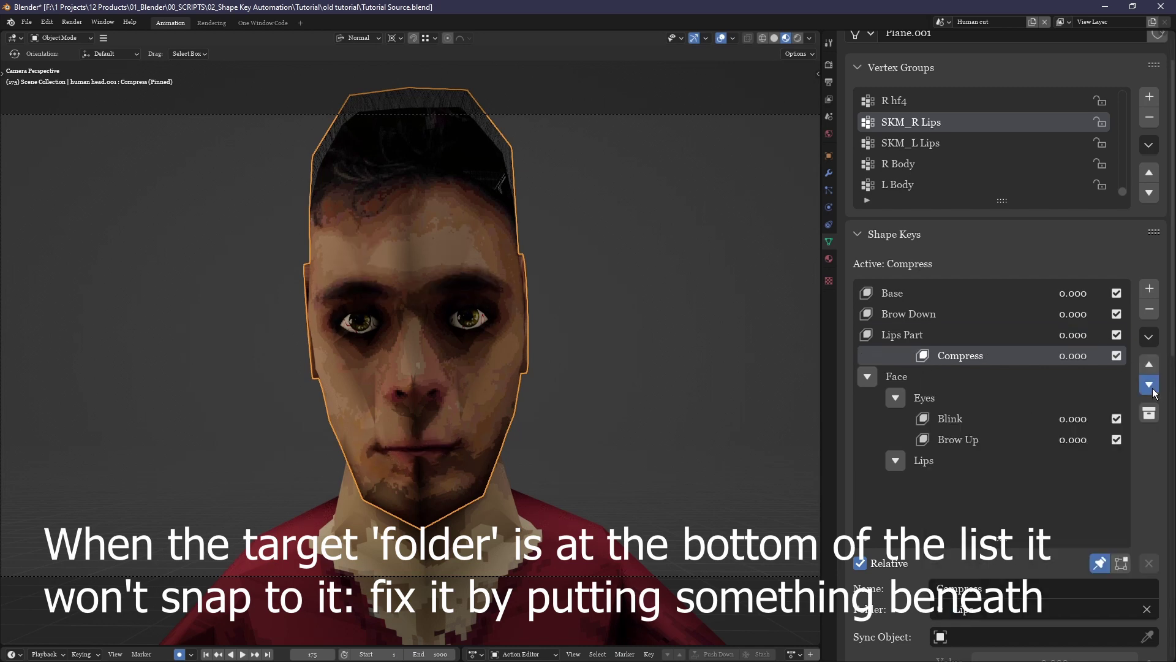
click(961, 335)
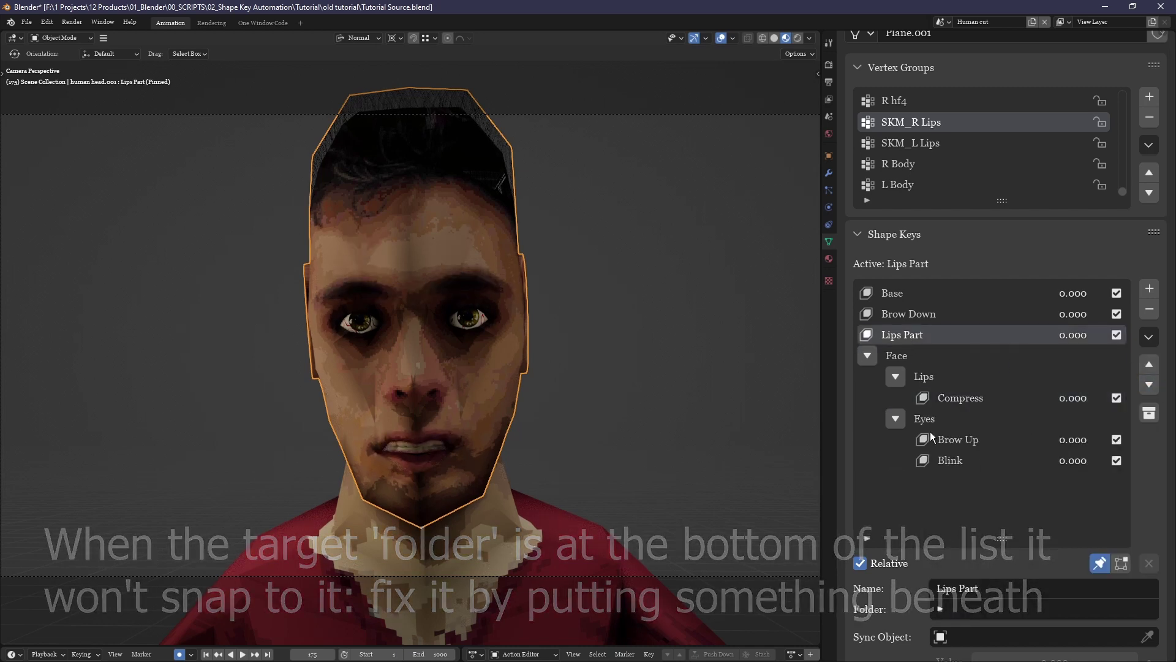
click(965, 614)
click(980, 410)
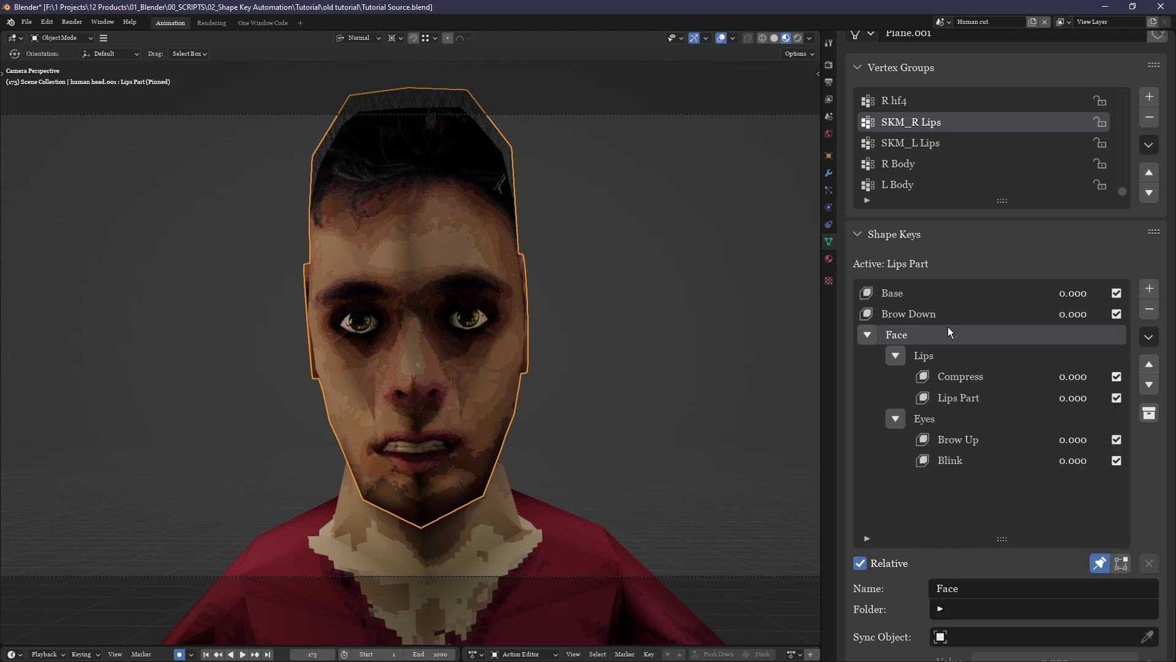
Place the Brow Down shape key inside the Eyes folder.
click(1017, 616)
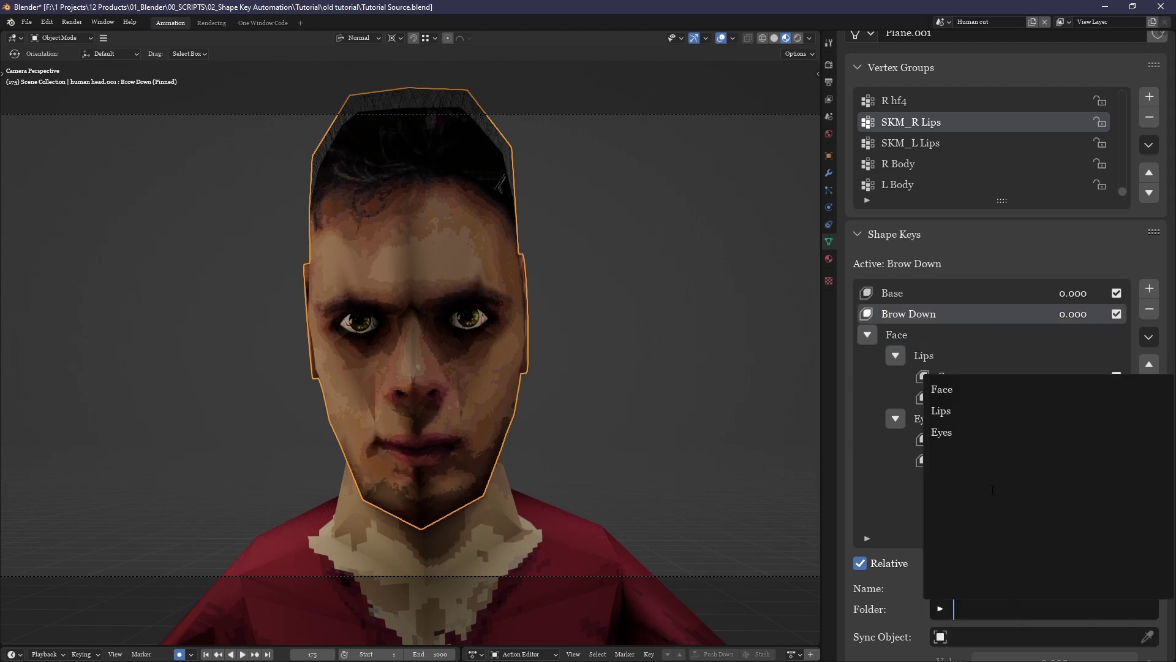
click(940, 432)
Enter Weight Paint mode on the head and inspect the weights of the SKM_R Lips and SKM_L Lips vertex groups.
key(ctrl+Tab)
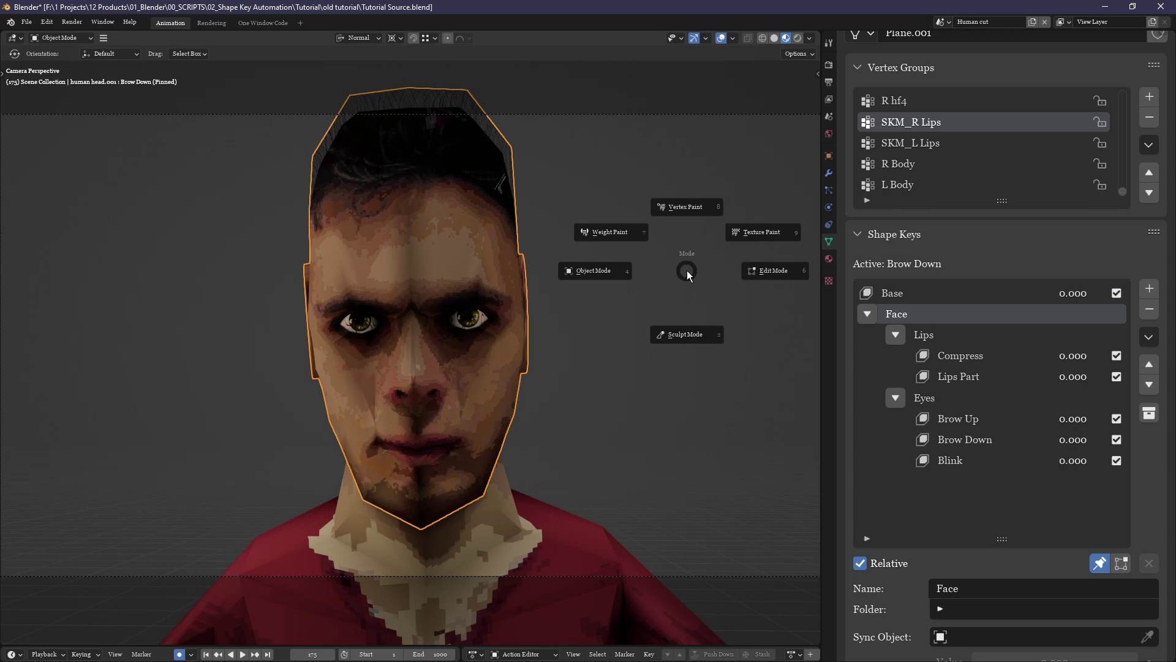
click(649, 233)
ctrl+middle_drag(943, 154, 949, 273)
click(924, 209)
click(923, 196)
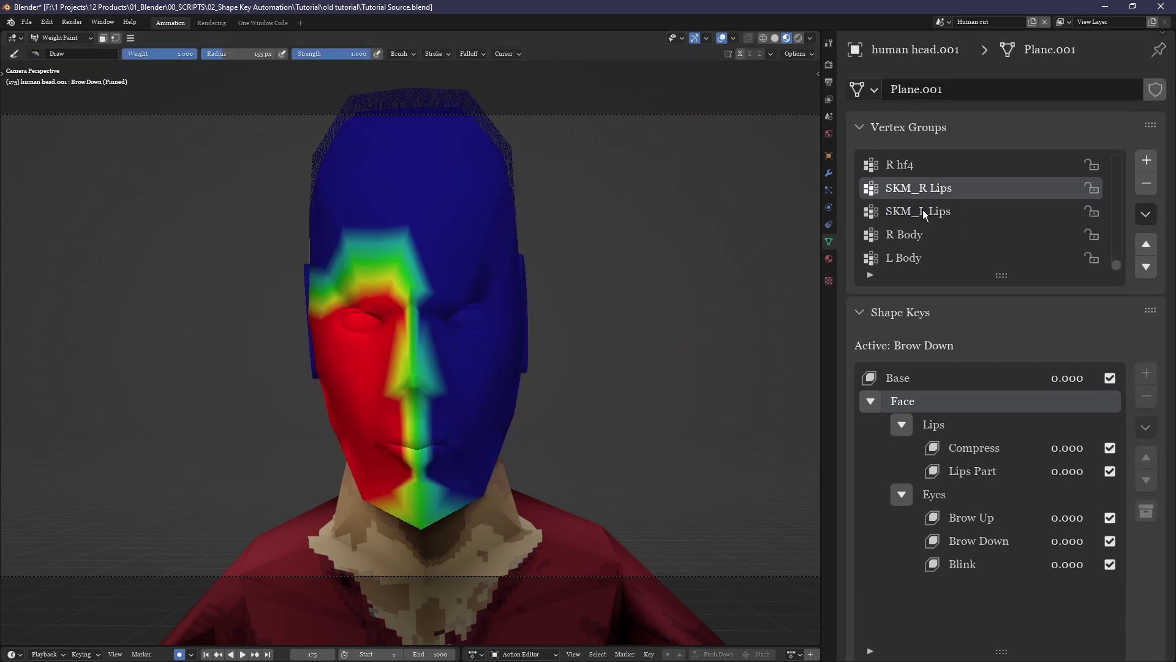
click(923, 209)
click(923, 192)
Rename the SKM_R Lips and SKM_L Lips vertex groups as SKM_Right Face and SKM_Left Face, and return to Object Mode.
double_click(906, 190)
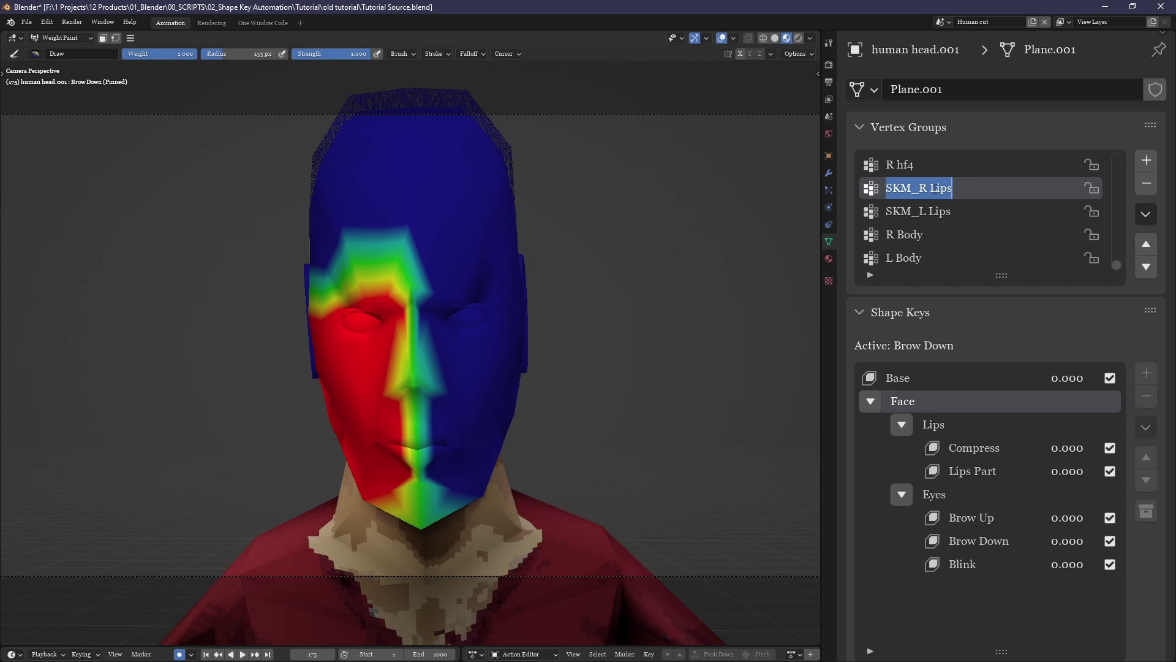
text(SK)
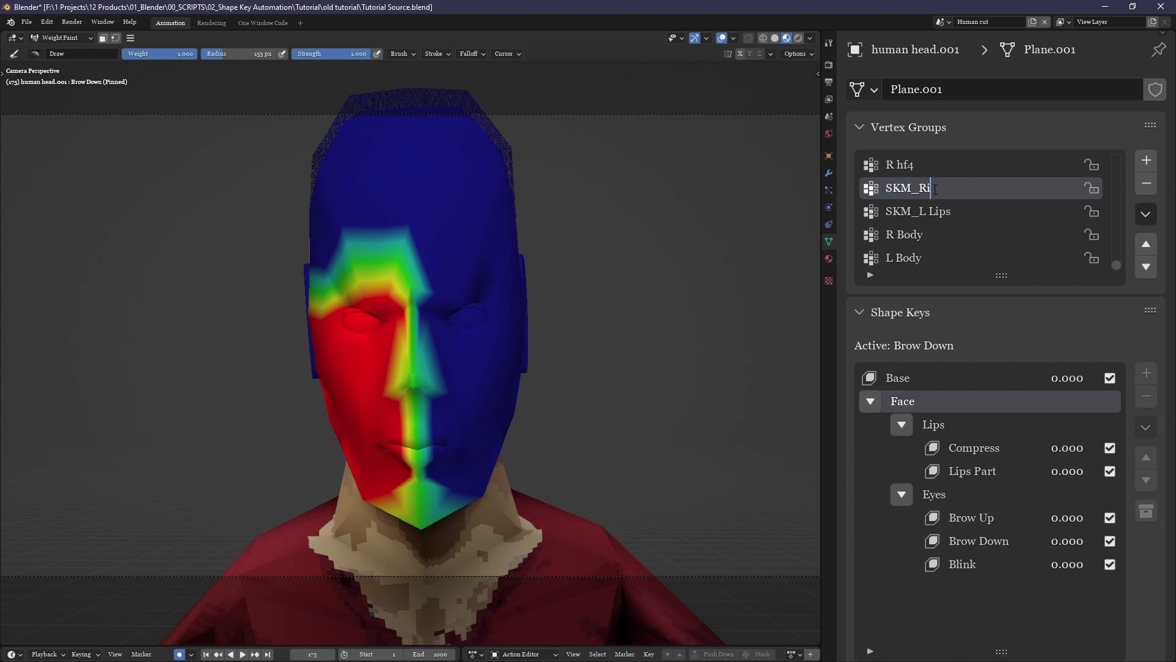
key(Tab)
text(SK)
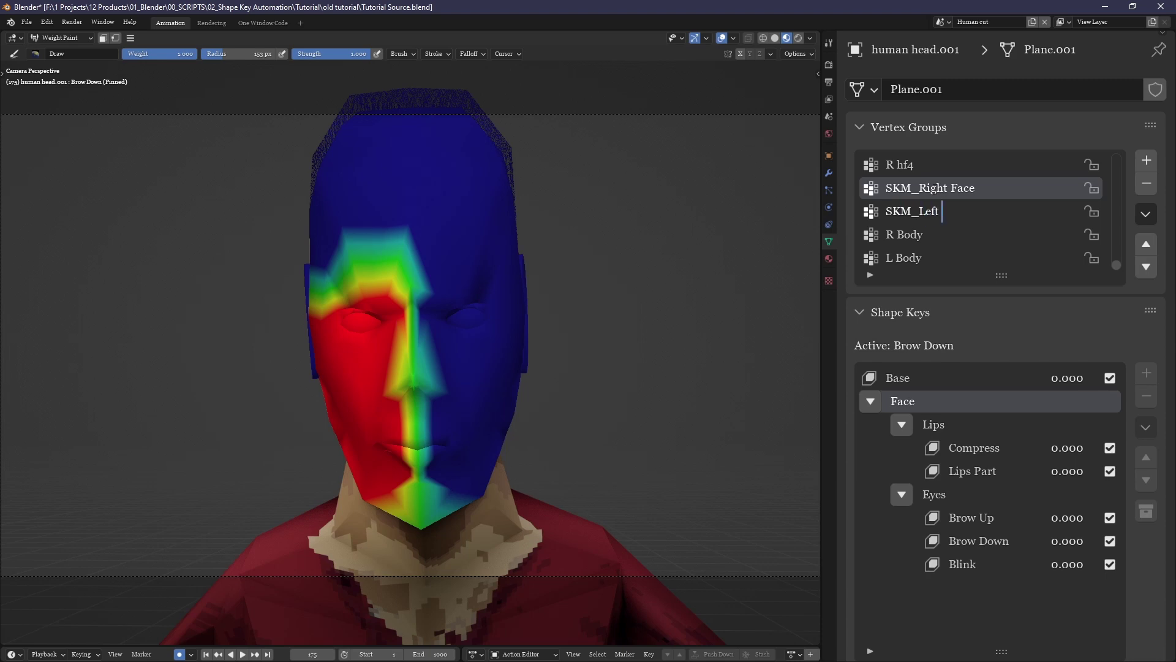
text(M_Left Face)
key(Return)
key(ctrl+Tab)
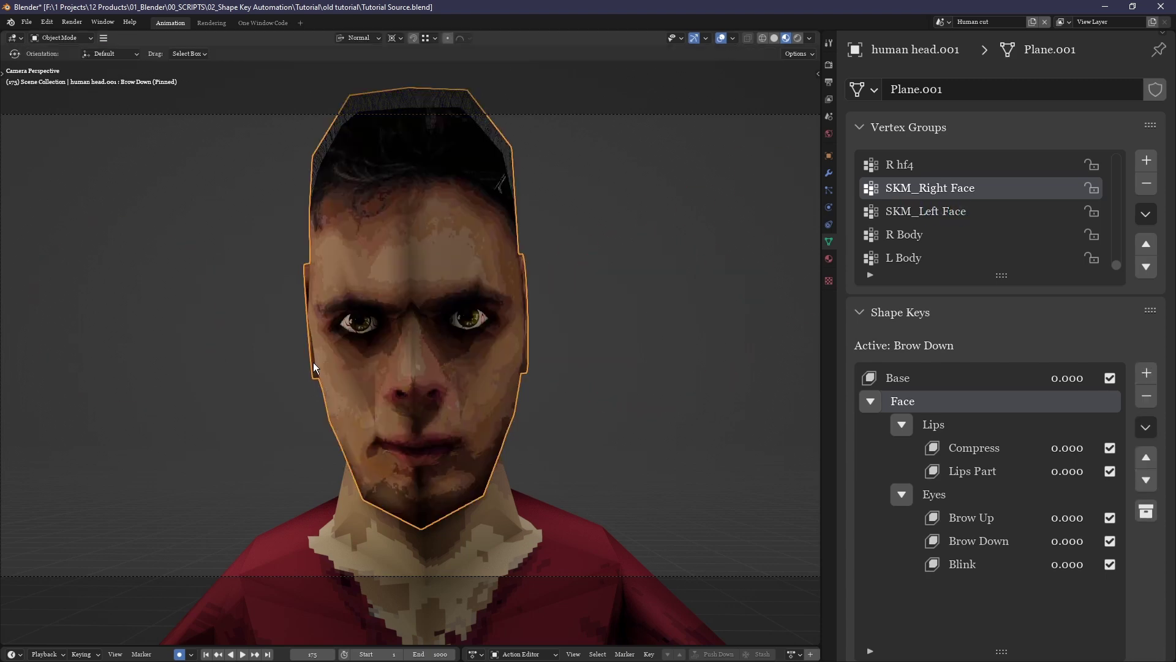
Generate the Right Face and Left Face vertex group keys for the Blink shape key.
scroll(980, 367, down, 10)
click(965, 315)
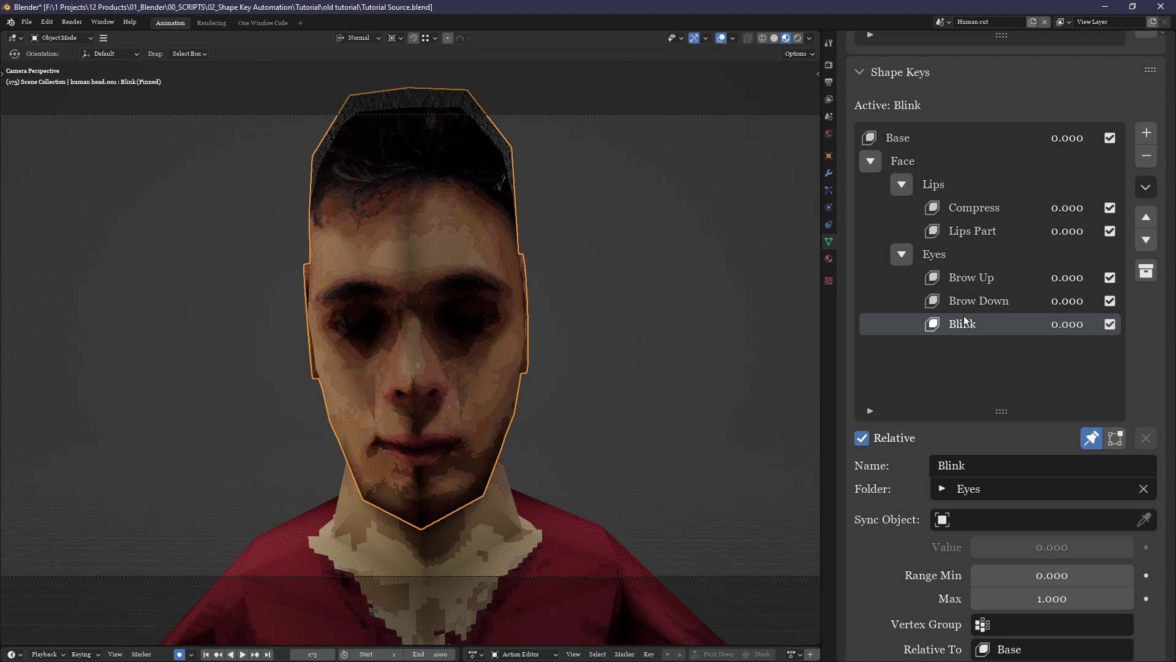
scroll(938, 282, down, 2)
scroll(938, 282, down, 6)
click(887, 422)
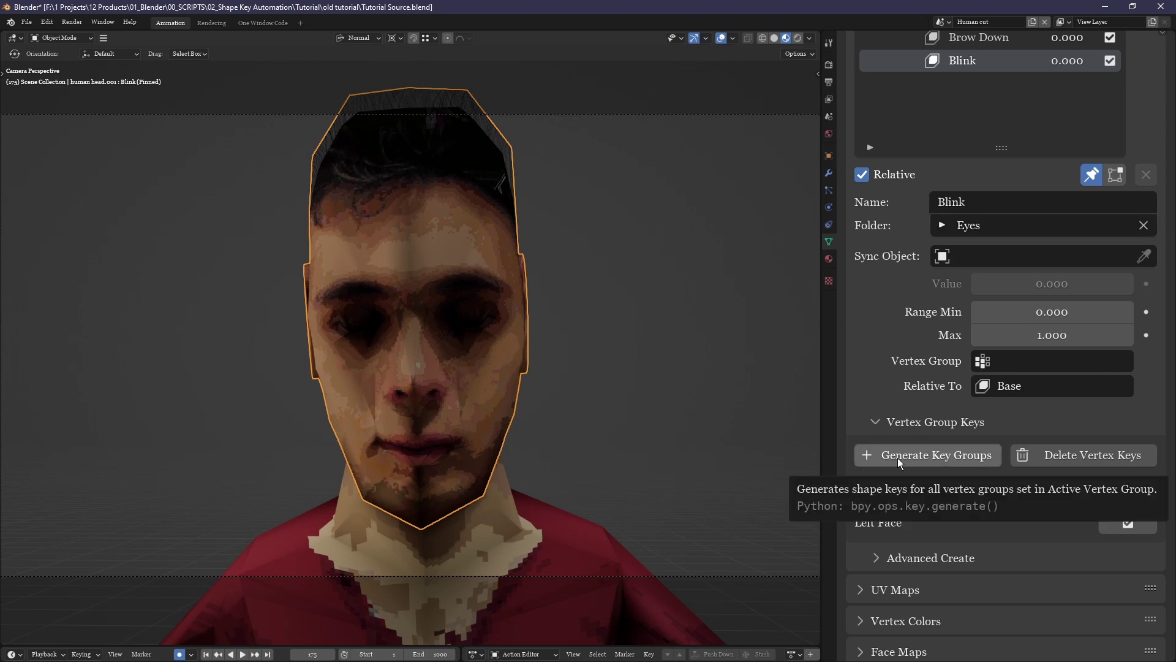
click(928, 455)
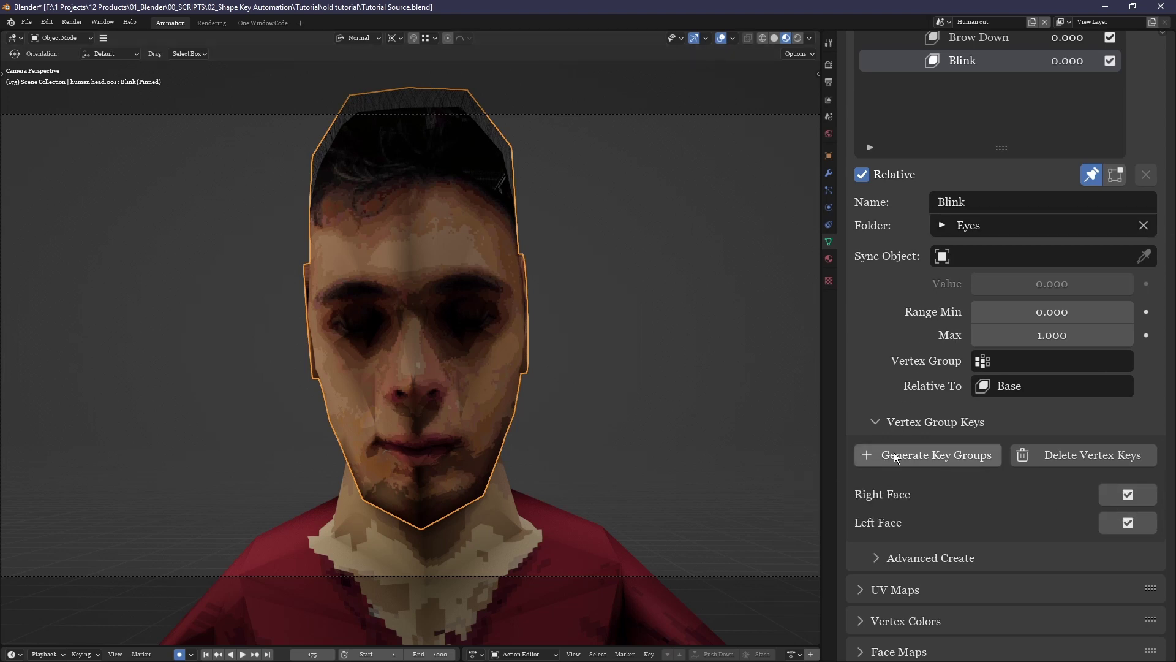
Unpin the active shape key and vary the Blink_Right Face and Blink_Left Face values to preview each side's blink.
scroll(983, 365, up, 8)
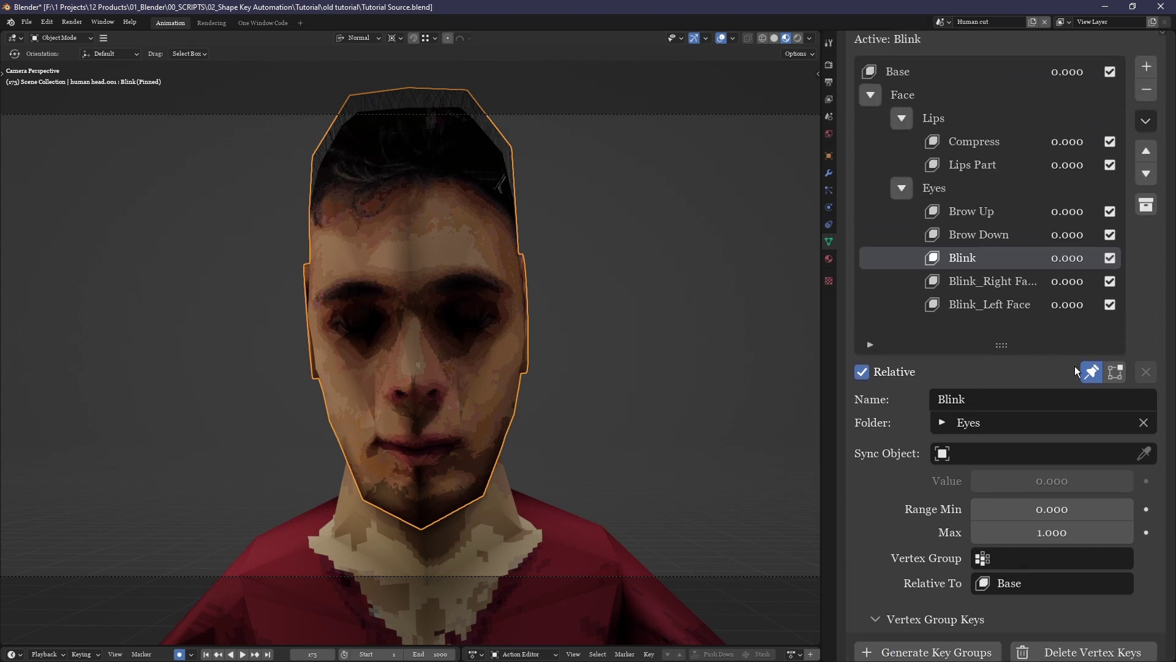
click(1093, 373)
drag(1067, 281, 1128, 282)
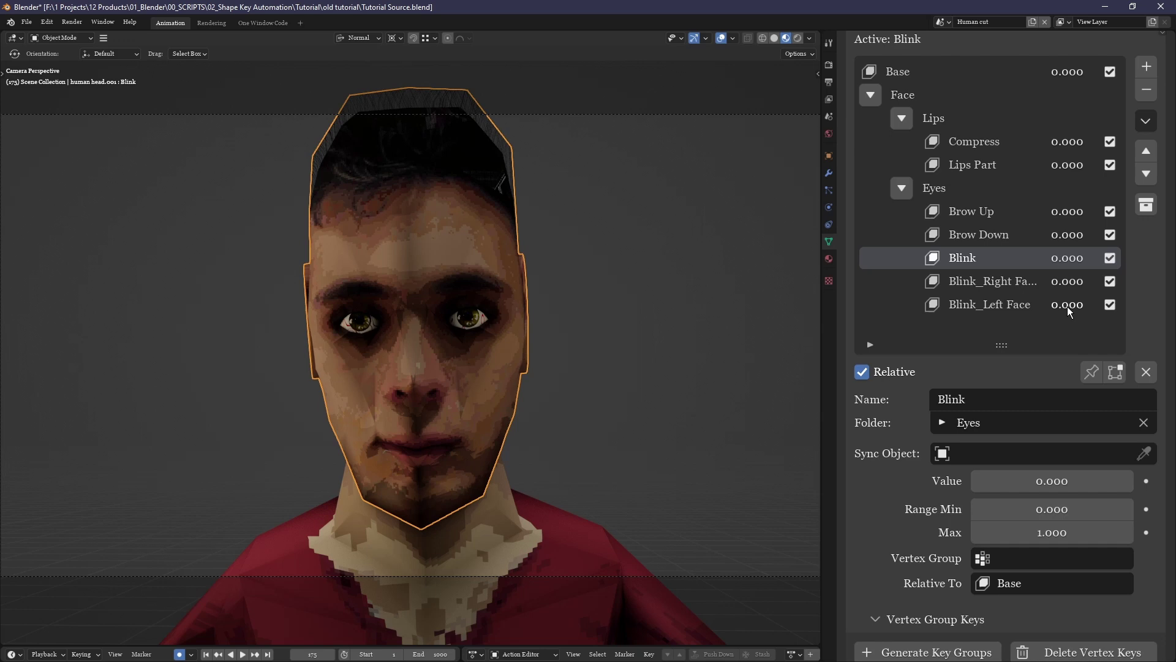
drag(1067, 308, 1128, 308)
Enable Right Face and Left Face for the Brow Up and Brow Down shape keys and generate their vertex group keys.
middle_drag(979, 499, 979, 396)
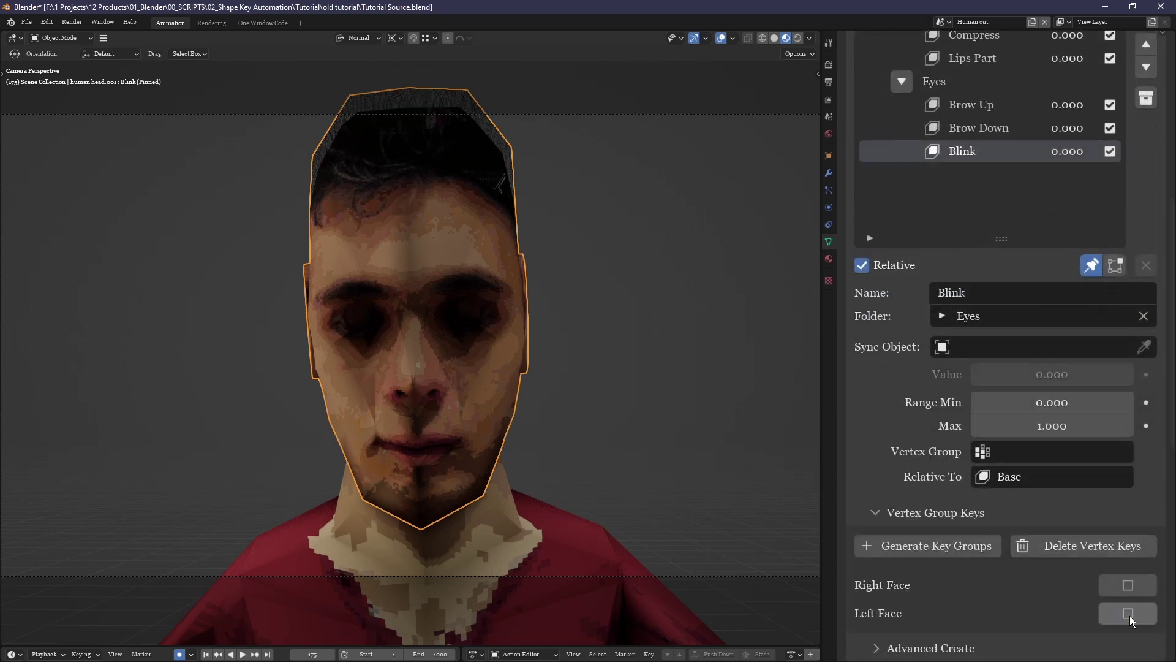
click(971, 112)
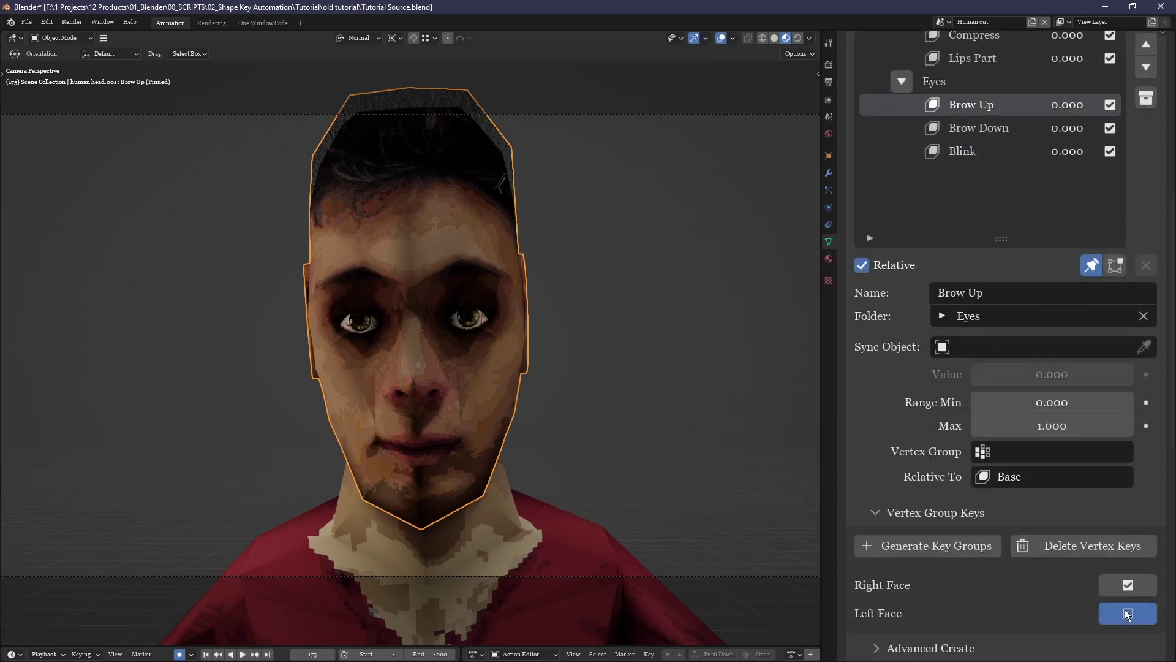
click(974, 129)
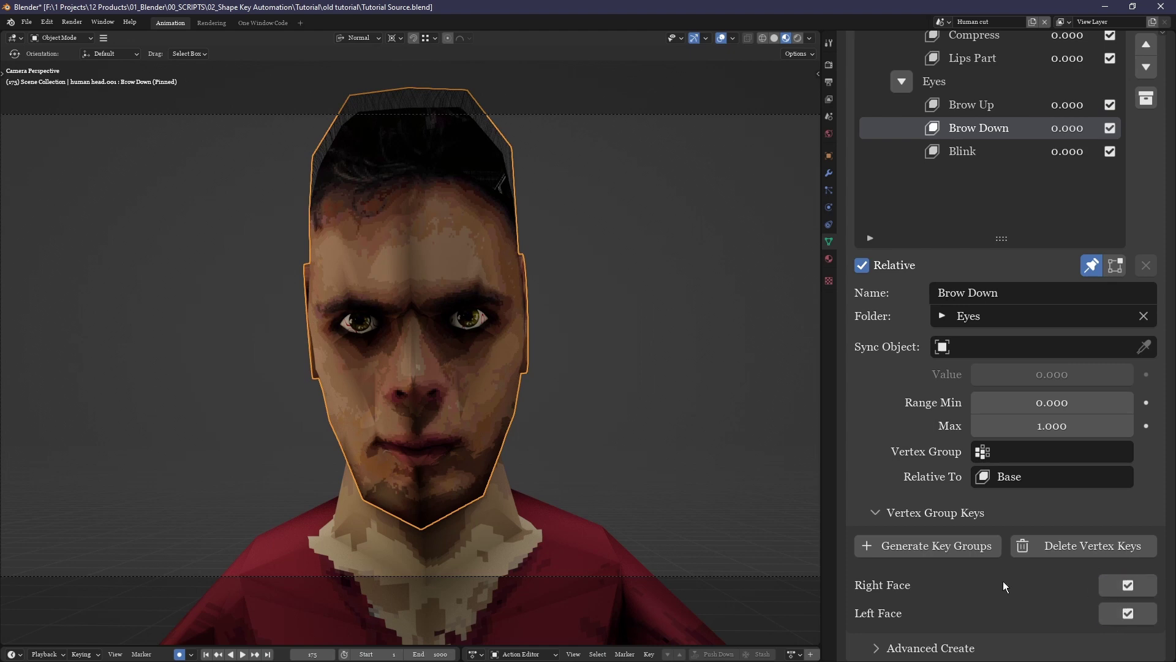
click(965, 553)
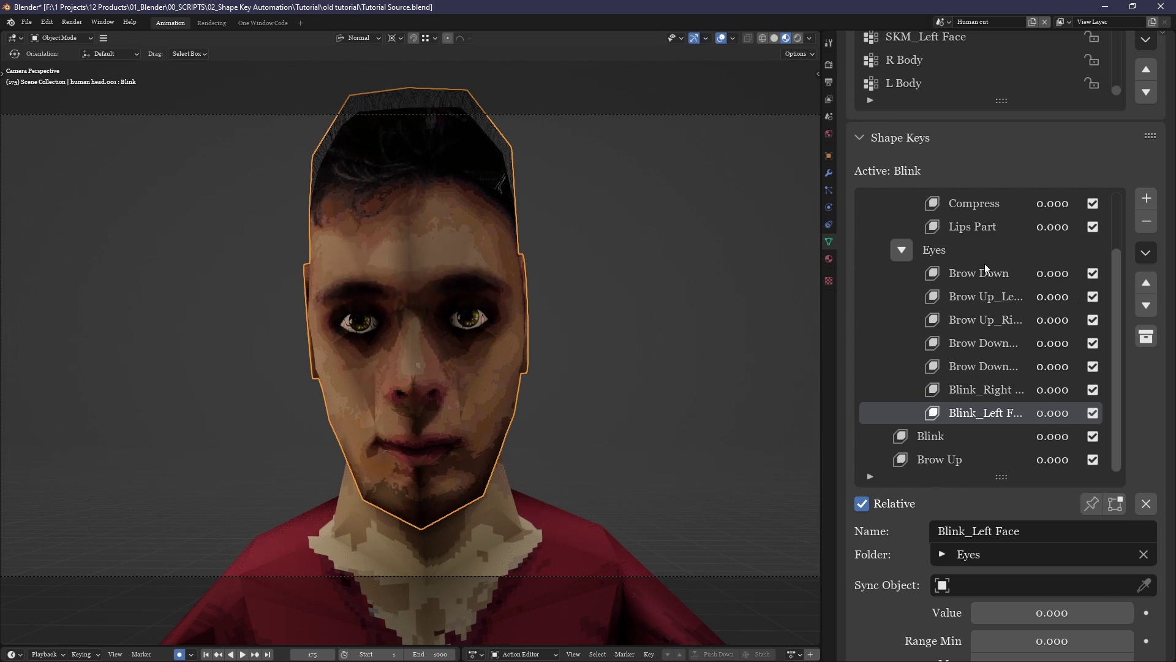
click(969, 274)
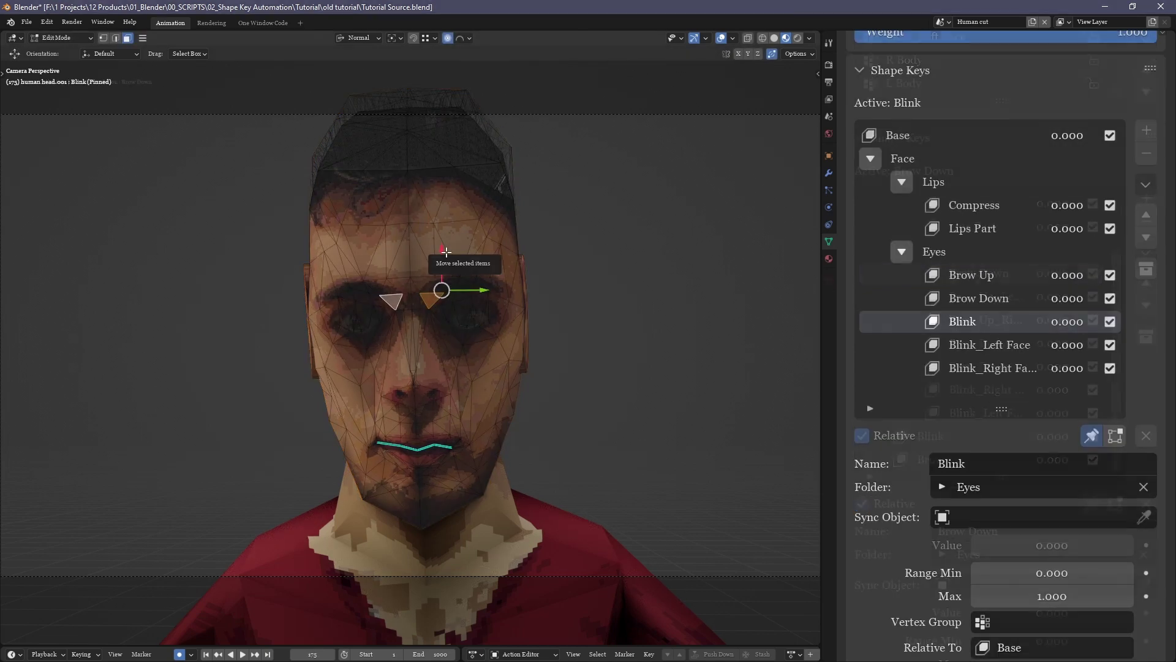
Move the selected nose-bridge faces about -0.0169 m along normal X in the Blink shape key, using a reduced proportional-editing radius.
key(g)
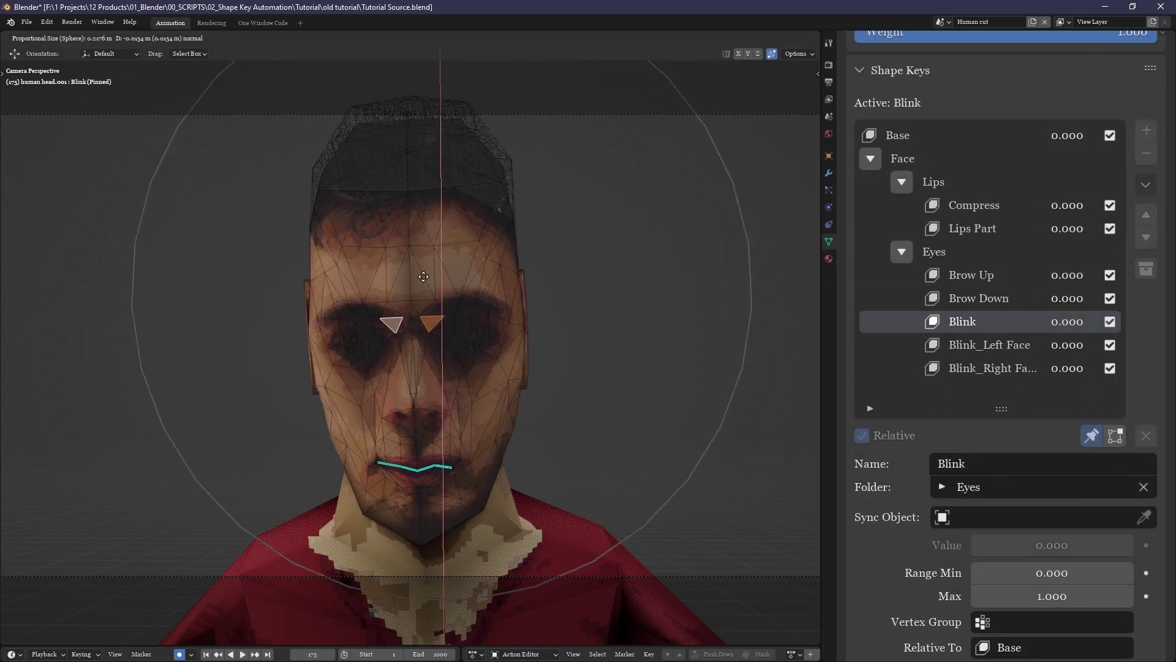
scroll(421, 275, up, 8)
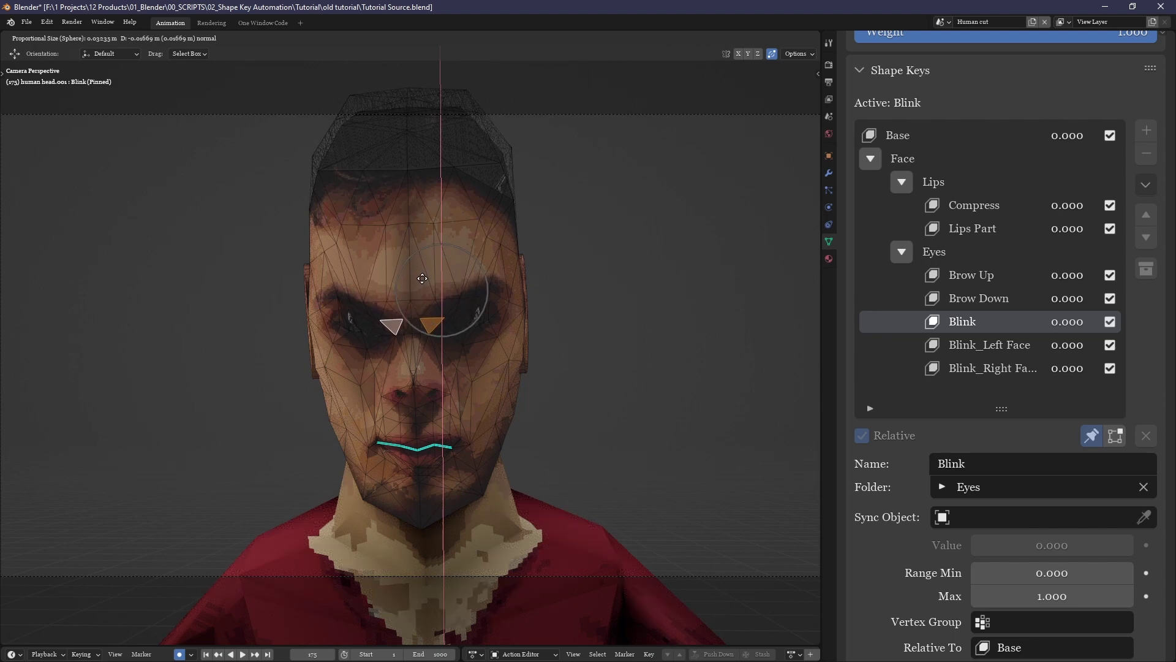
click(422, 279)
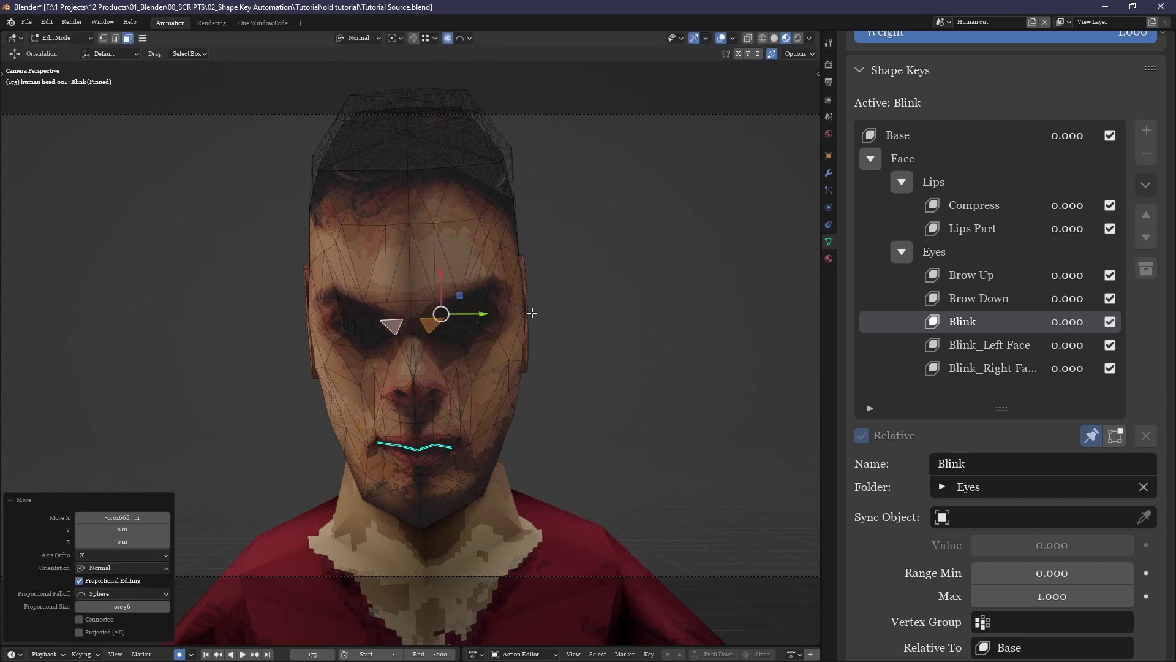
key(Tab)
Unpin the Blink key, preview its left and right face keys, and regenerate its vertex group keys.
click(1091, 380)
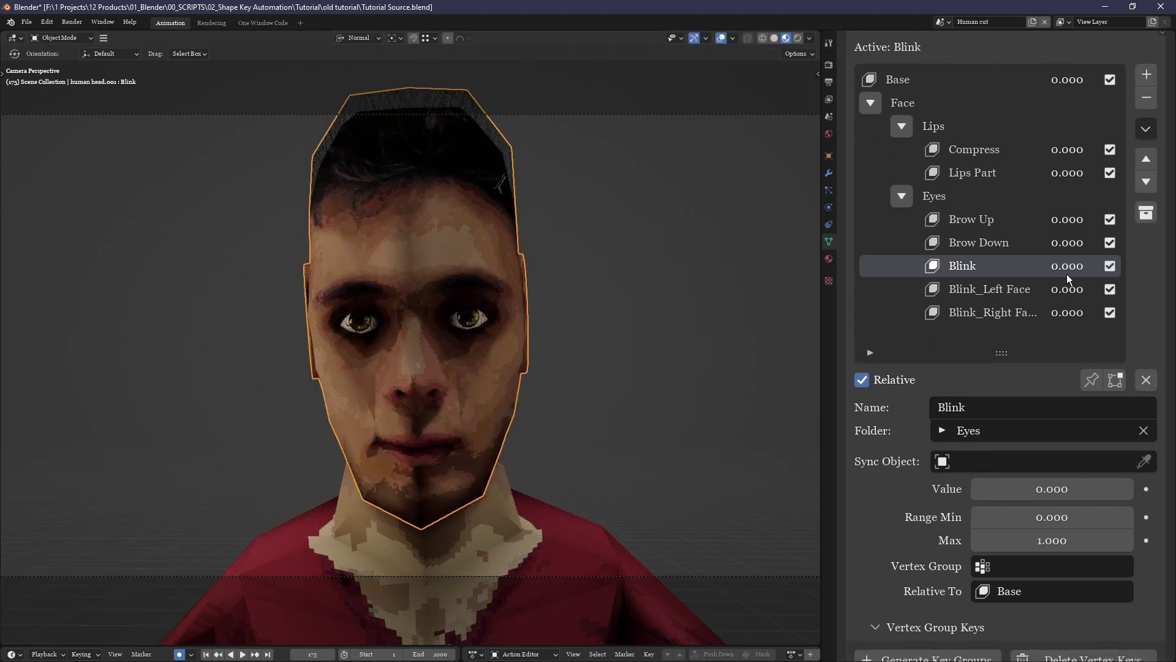
drag(1067, 289, 1049, 310)
mouse_move(1050, 270)
mouse_down()
mouse_move(1106, 270)
mouse_move(1045, 270)
mouse_up()
scroll(974, 421, down, 4)
click(921, 514)
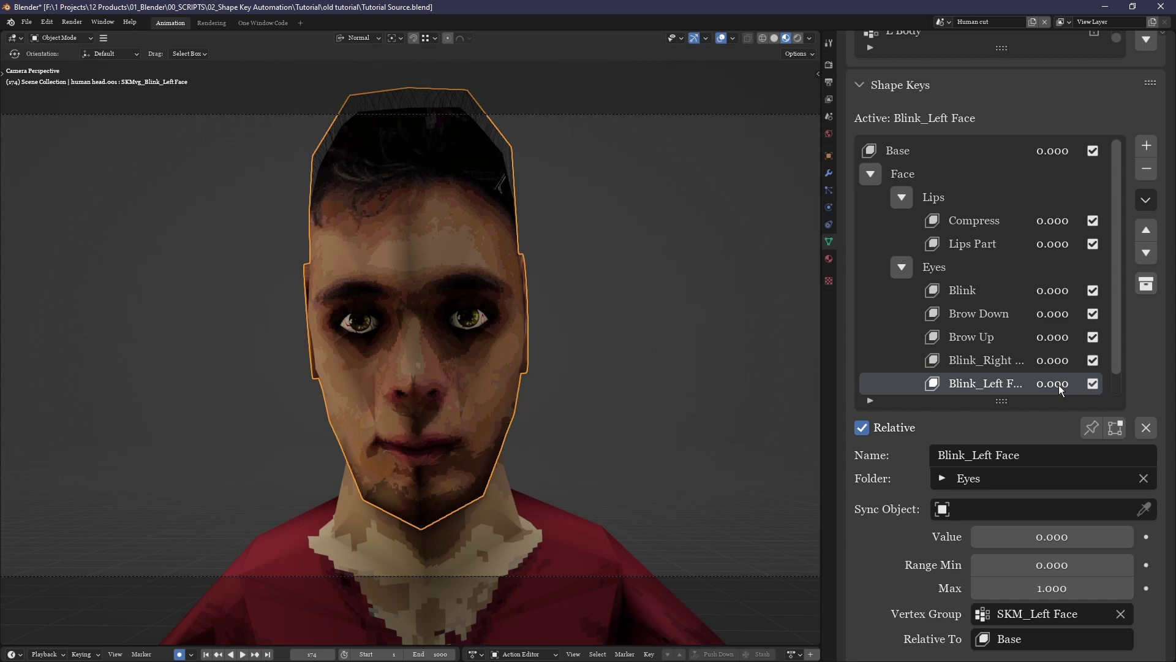
Vary the Blink_Left Face shape key's value to preview the left-side blink.
mouse_move(1058, 384)
mouse_down()
mouse_move(1102, 385)
mouse_move(1068, 385)
mouse_up()
drag(1005, 537, 1103, 537)
drag(1069, 384, 1036, 383)
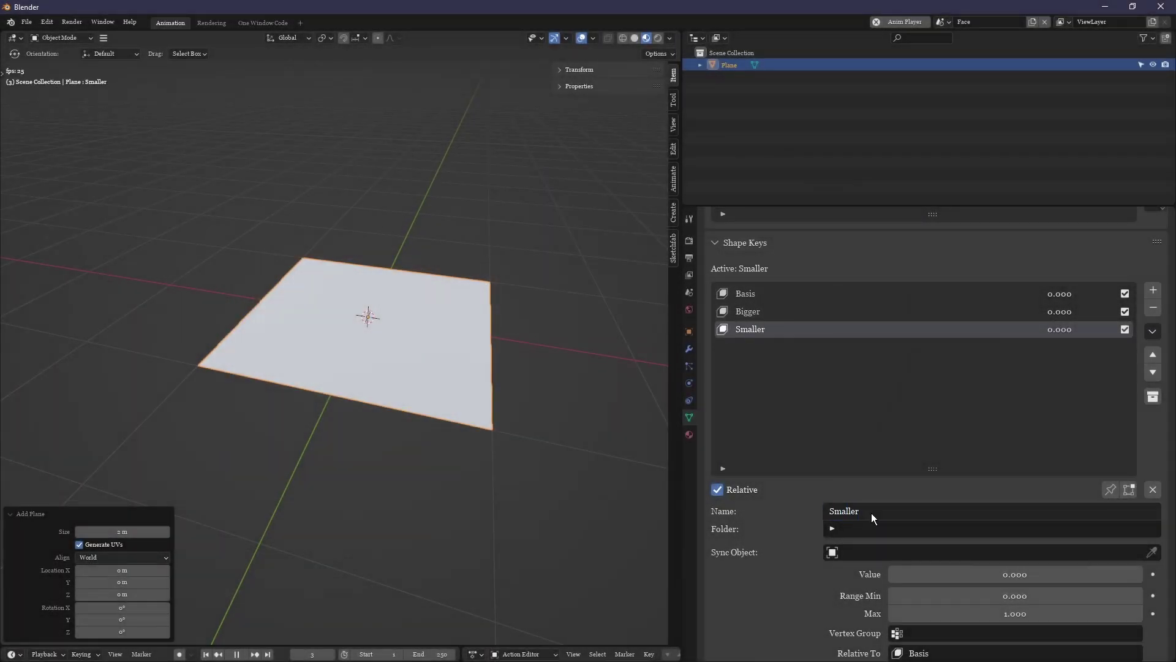
Scale the plane's mesh down to about 0.191 in its Smaller shape key.
key(Tab)
key(s)
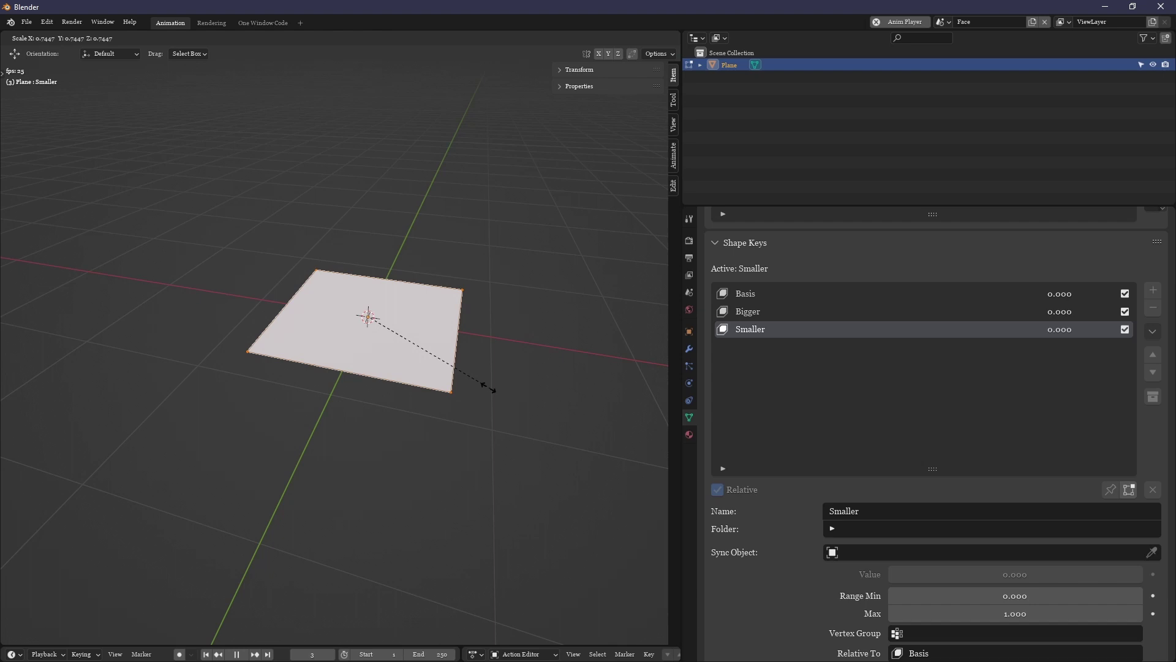
click(403, 335)
Scale the plane's mesh up in its Bigger shape key.
click(747, 311)
key(s)
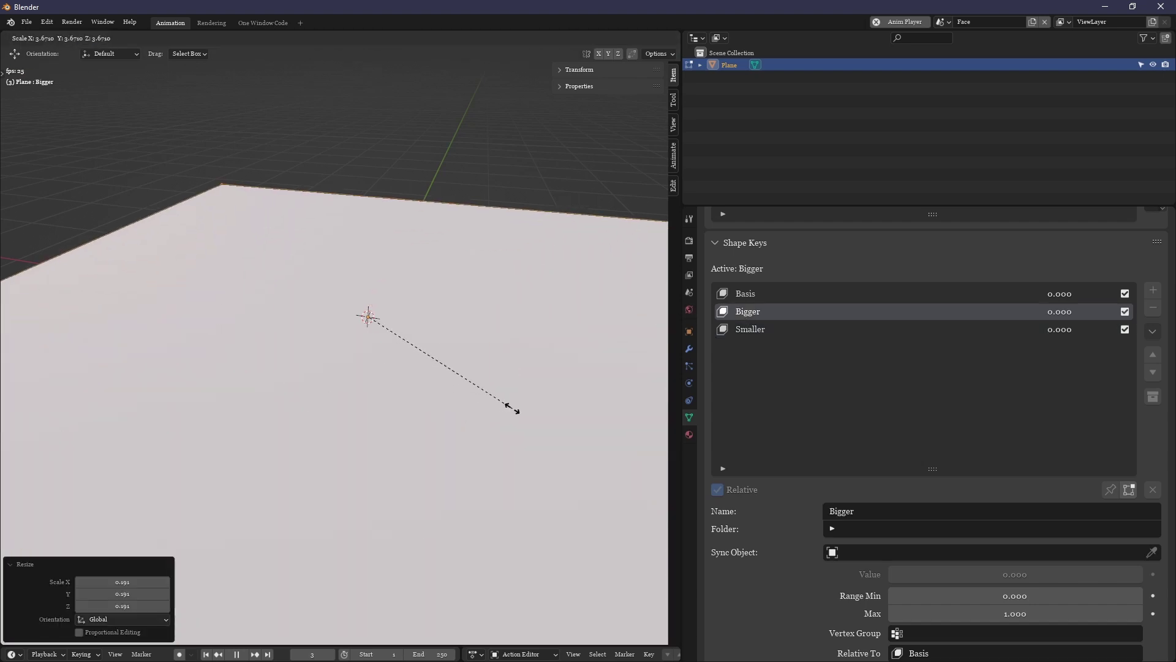
click(490, 394)
key(shift+grave)
key(s)
key(d)
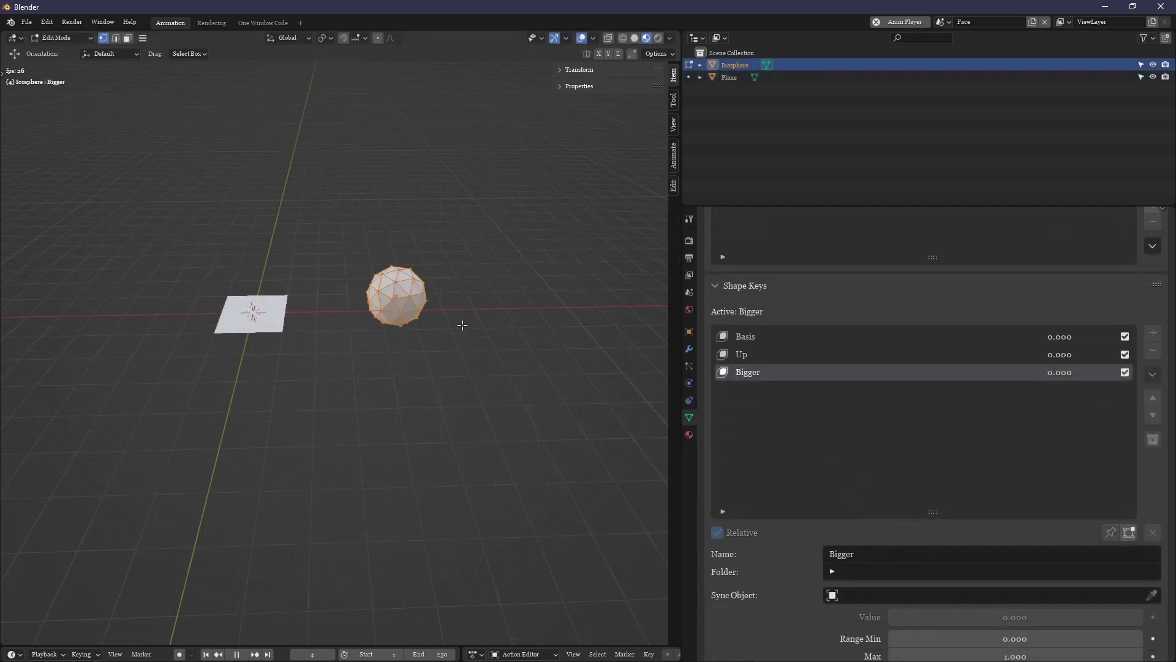
Scale the icosphere's mesh up in its Bigger shape key.
key(s)
click(631, 333)
key(ctrl+z)
Move the icosphere's mesh upward along the Z axis in its Up shape key.
click(777, 359)
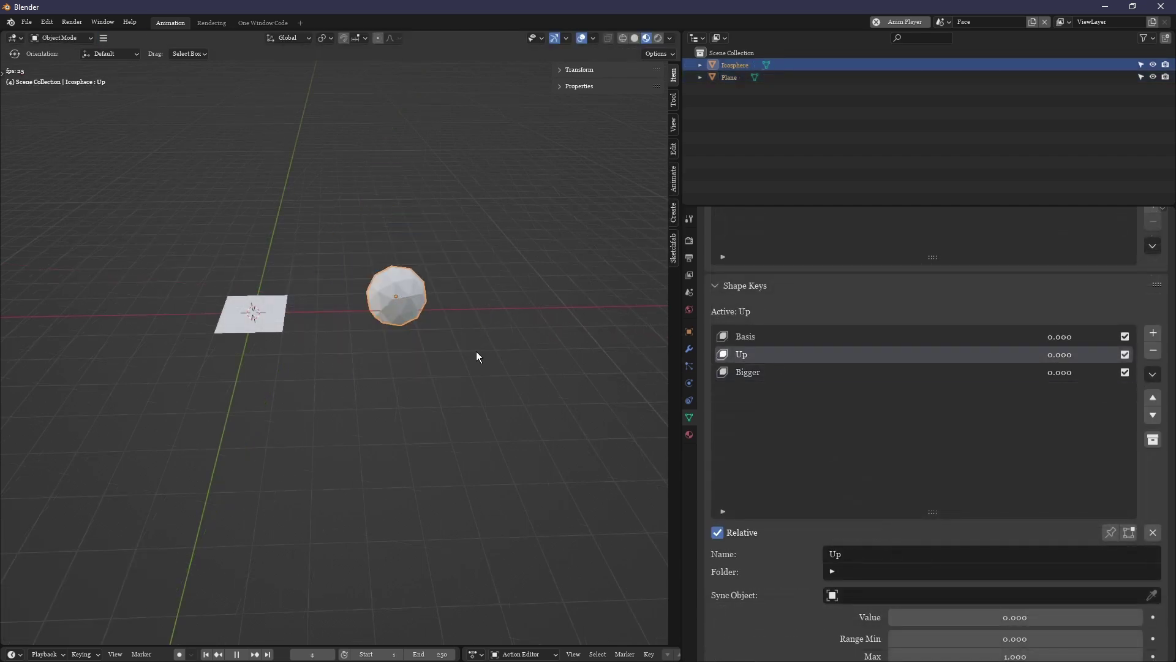
key(Tab)
key(g)
key(z)
click(483, 179)
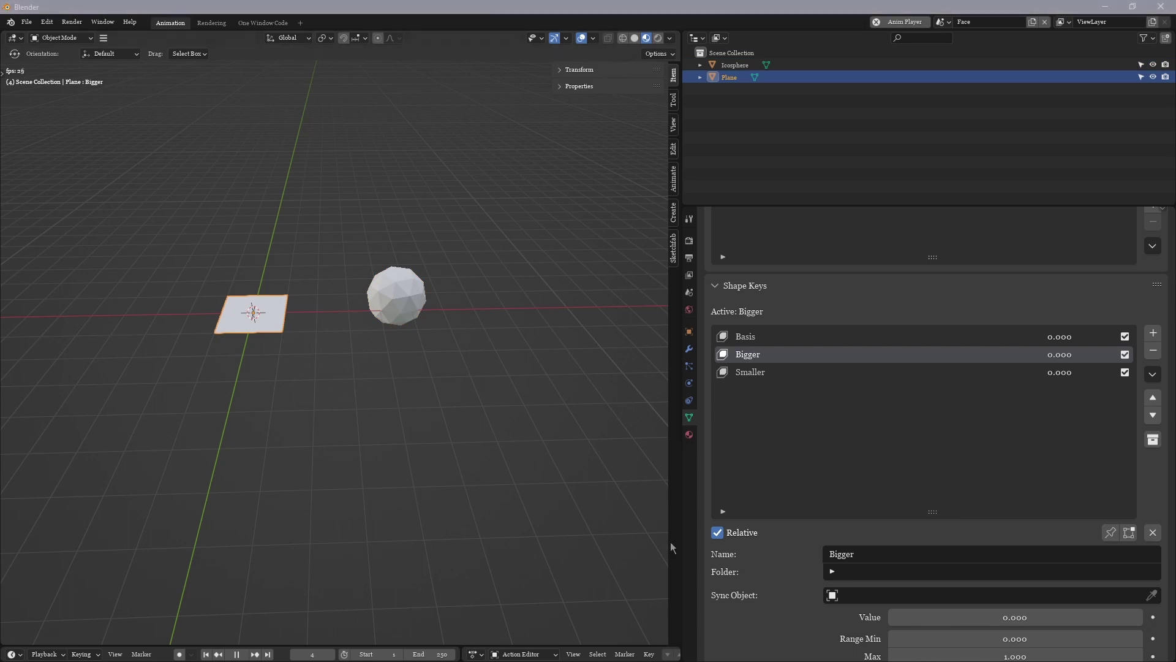
Sync the plane's Bigger shape key to one of the Icosphere's shape keys, and vary its value to test the link.
scroll(1143, 489, down, 4)
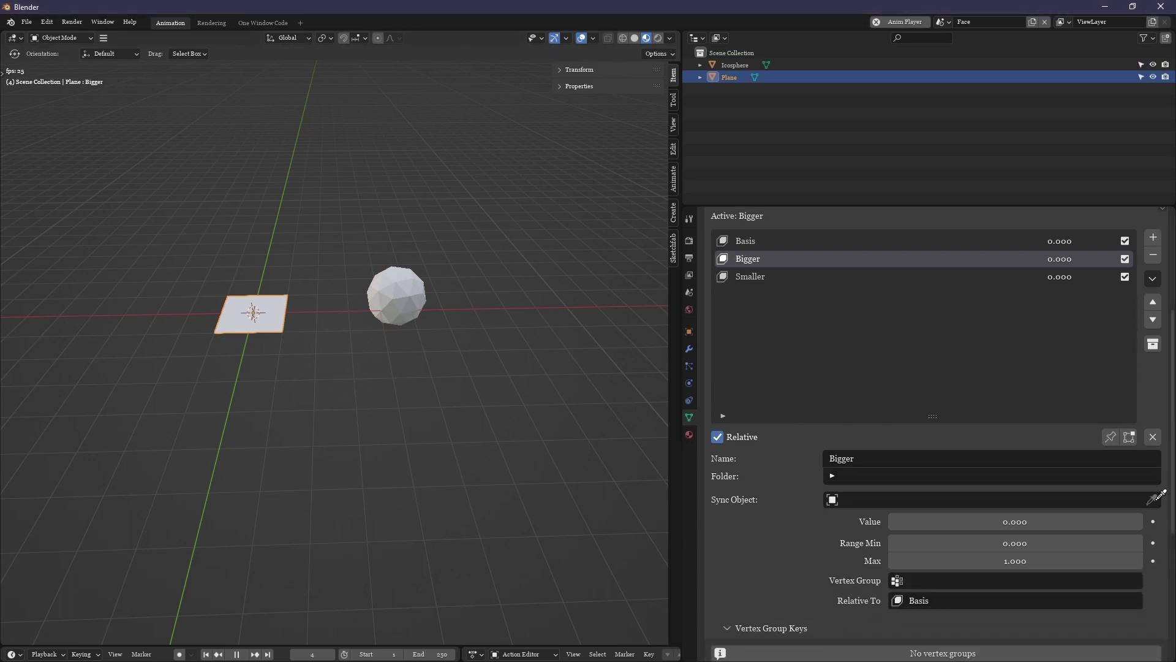
click(389, 279)
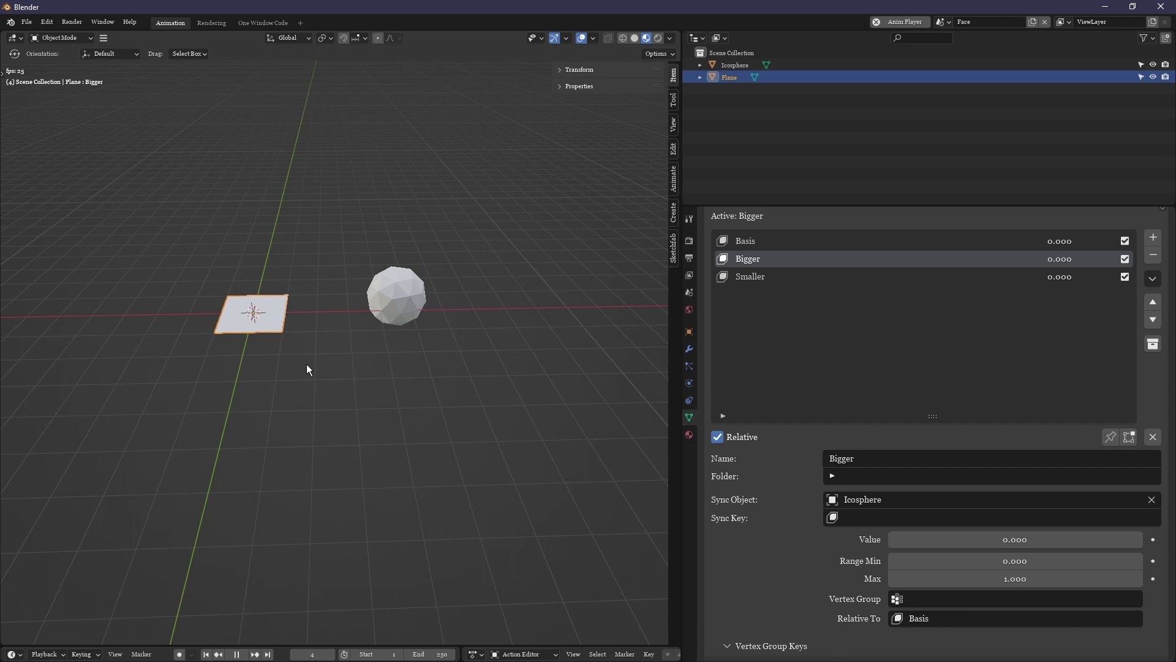
click(863, 517)
click(834, 349)
drag(1005, 259, 1053, 276)
Sync the plane's Smaller shape key to an Icosphere shape key, and vary its value to test the link.
click(784, 276)
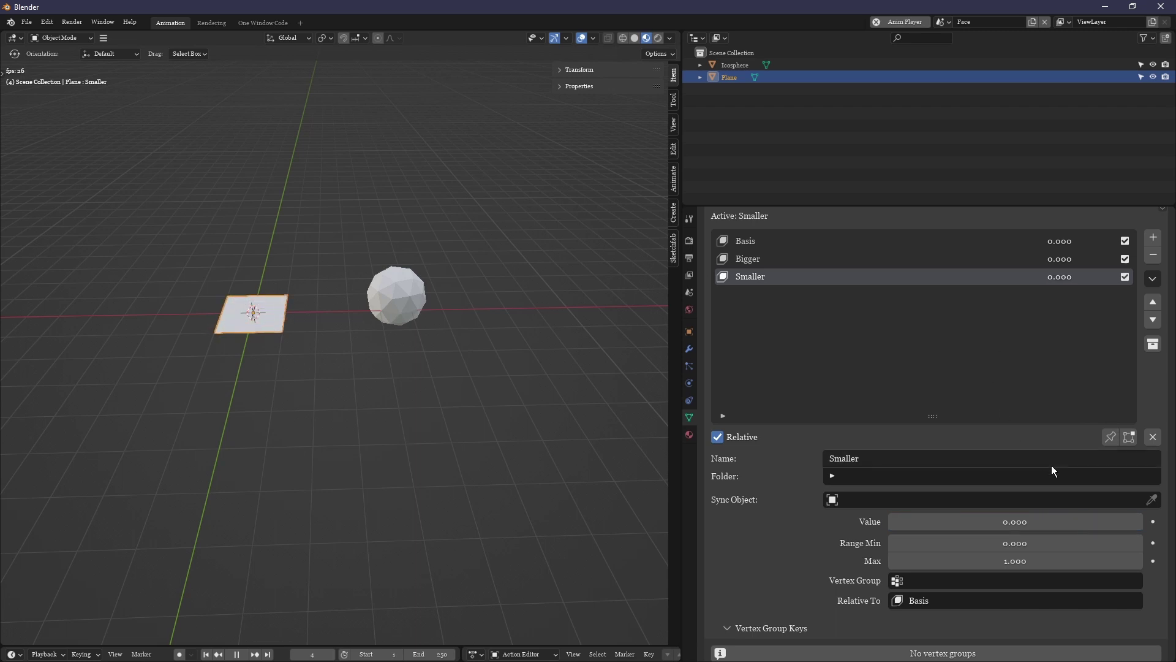
click(1152, 499)
click(412, 292)
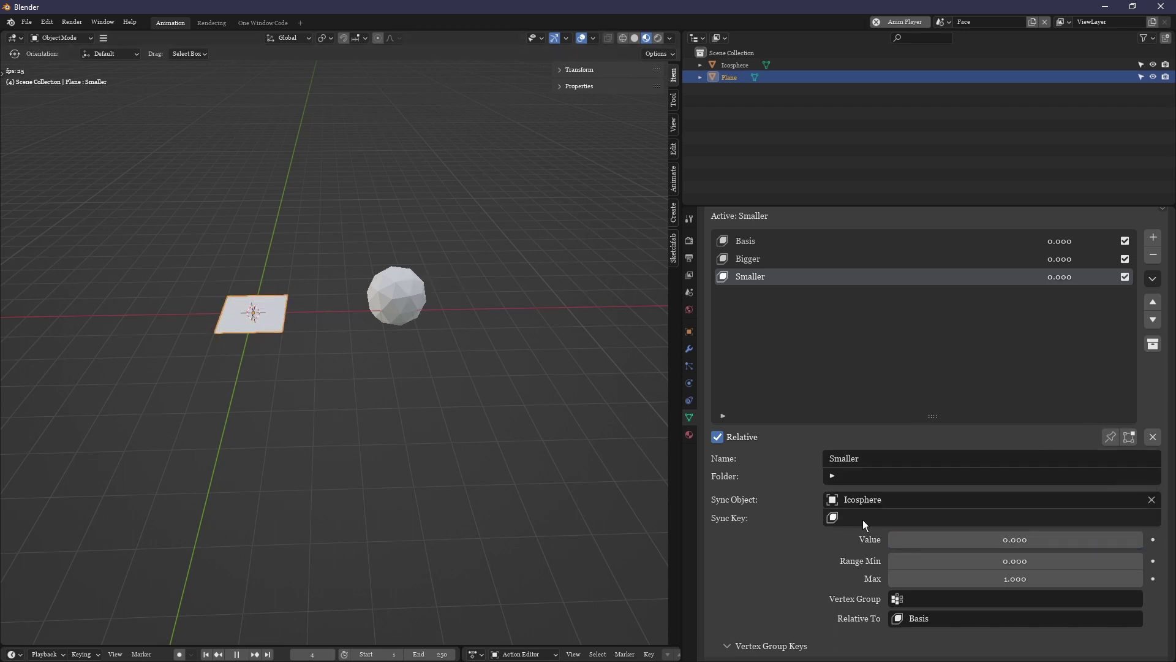
click(862, 517)
click(839, 366)
drag(895, 540, 813, 538)
Assign a different Icosphere sync key to the plane's Smaller shape key and test it by varying the value.
click(862, 518)
click(851, 353)
drag(1017, 539, 870, 539)
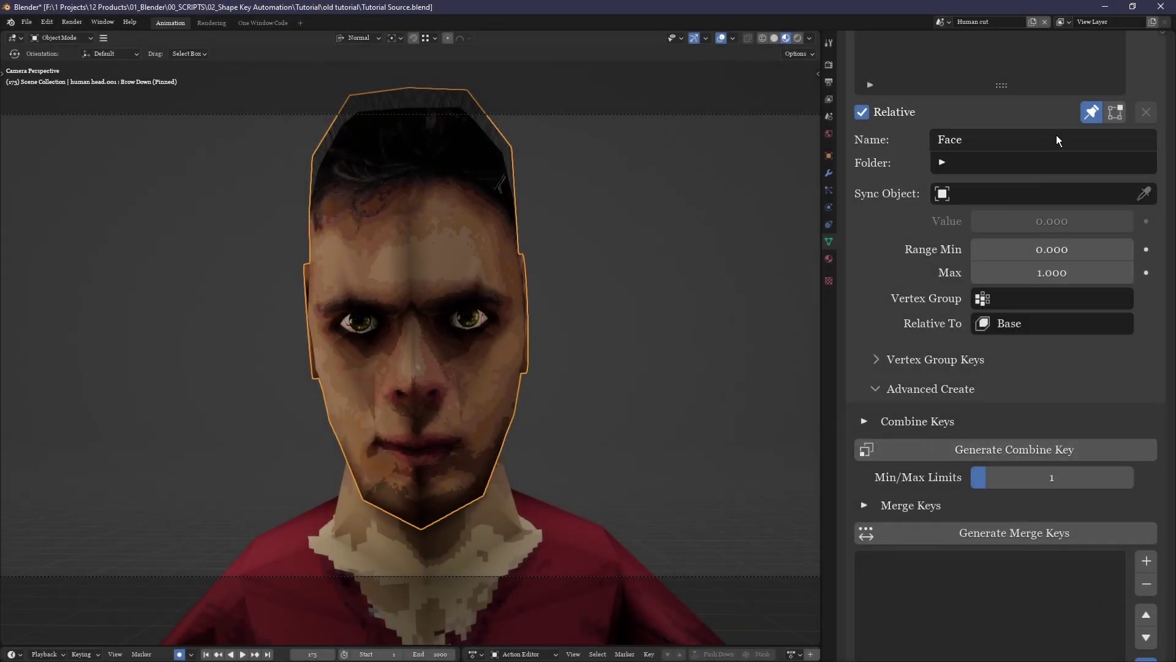
Unpin the head's active shape key and bring up the Advanced Create options for combining and merging keys.
click(1091, 112)
scroll(1009, 104, up, 10)
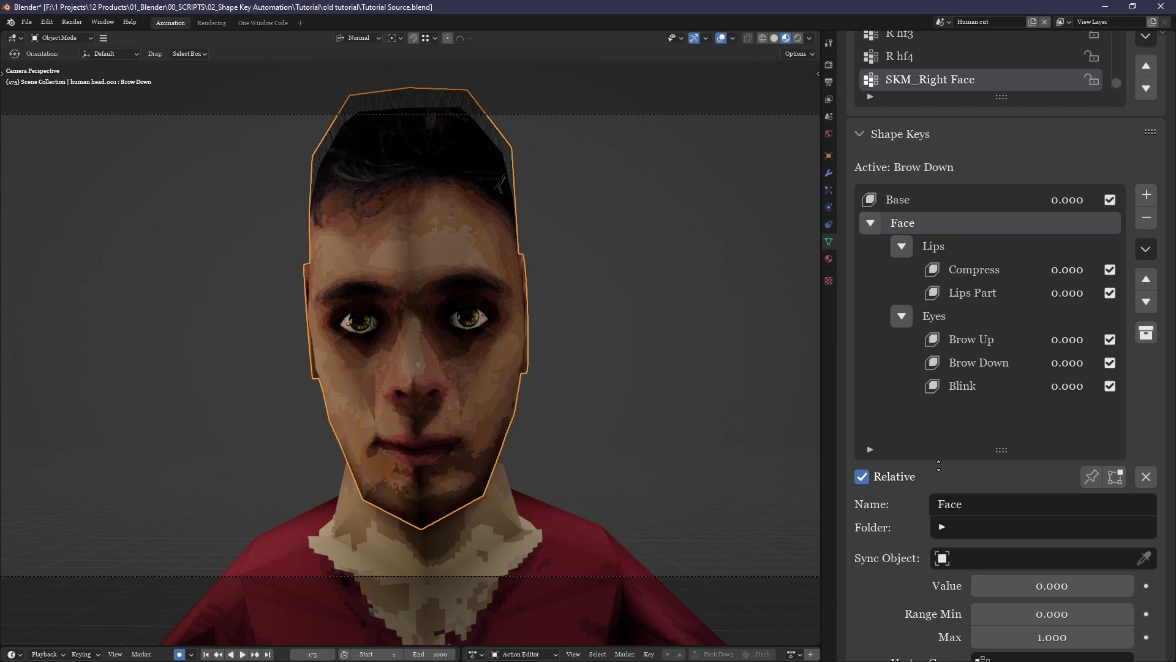
scroll(939, 466, down, 15)
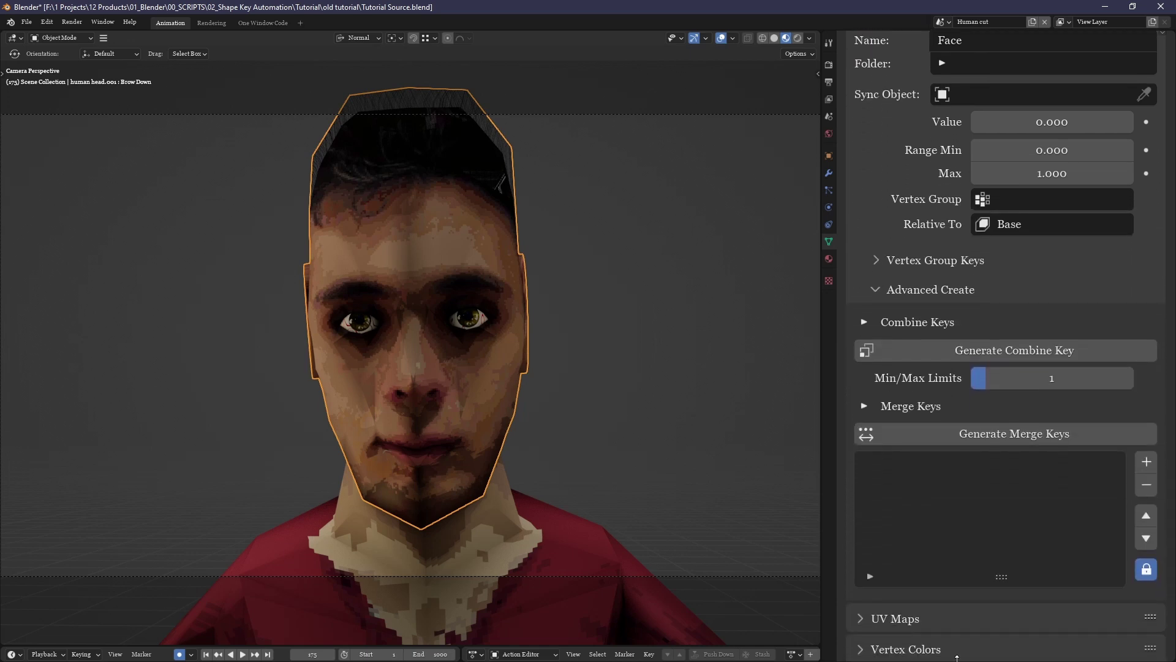
Start a combine key on the head with Blink -0.467, Brow Down -0.483, Brow Up 0.805, Compress 0.682 and Lips Part 0.582.
click(974, 347)
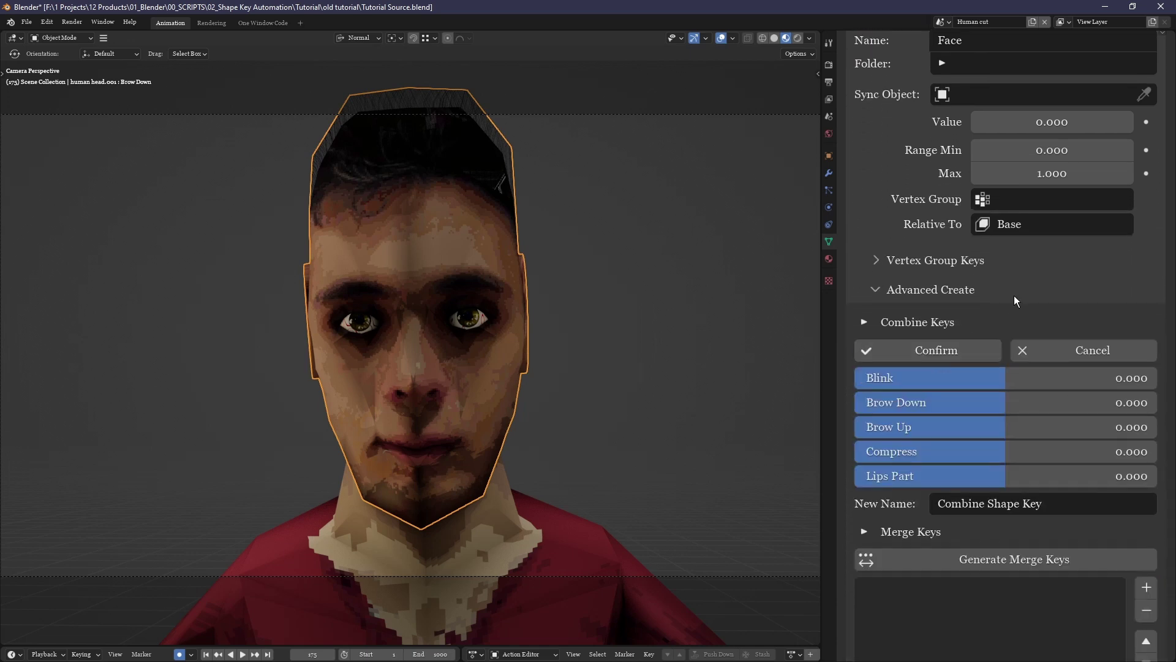
scroll(1005, 306, down, 4)
drag(914, 293, 943, 293)
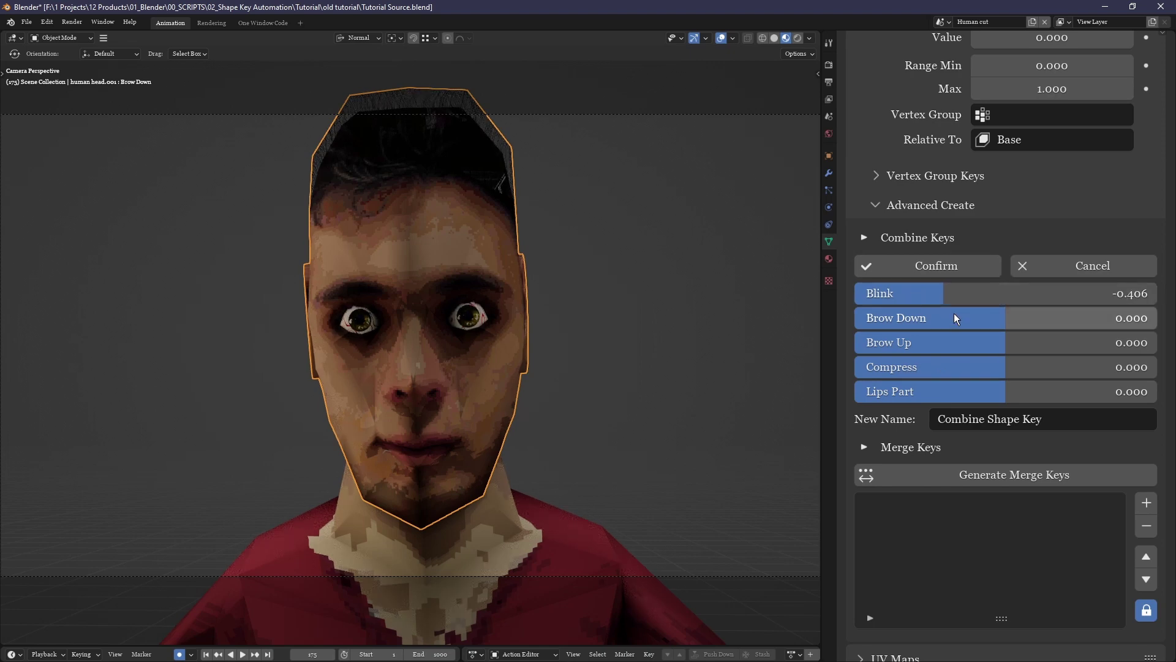
drag(958, 343, 1108, 368)
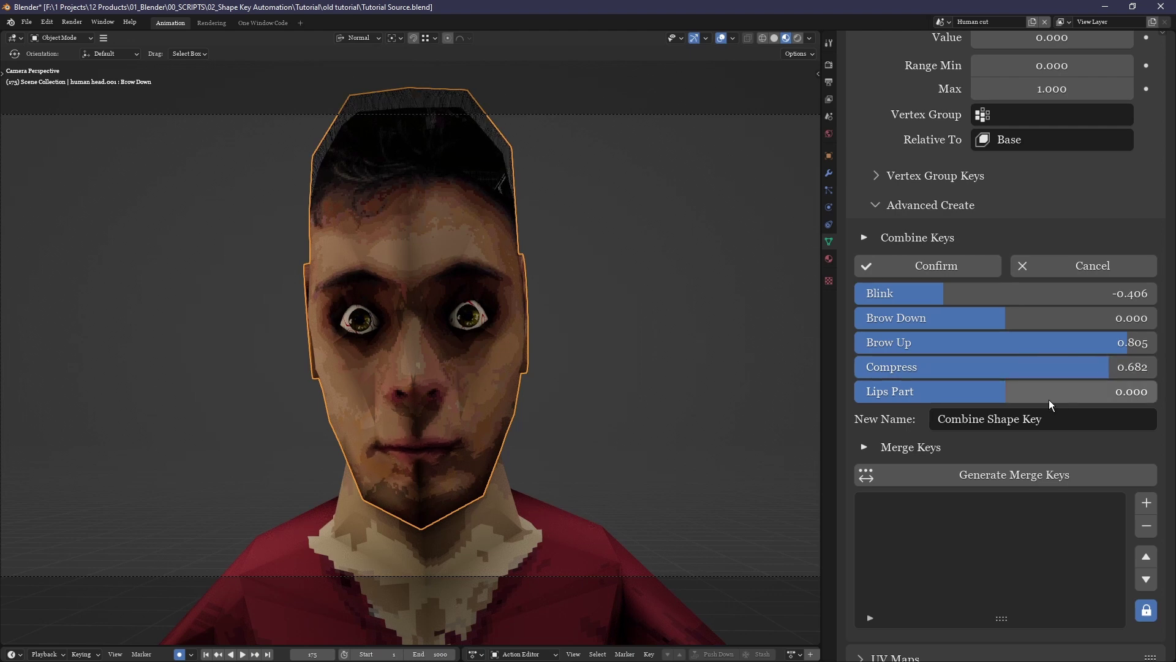
drag(980, 392, 1093, 392)
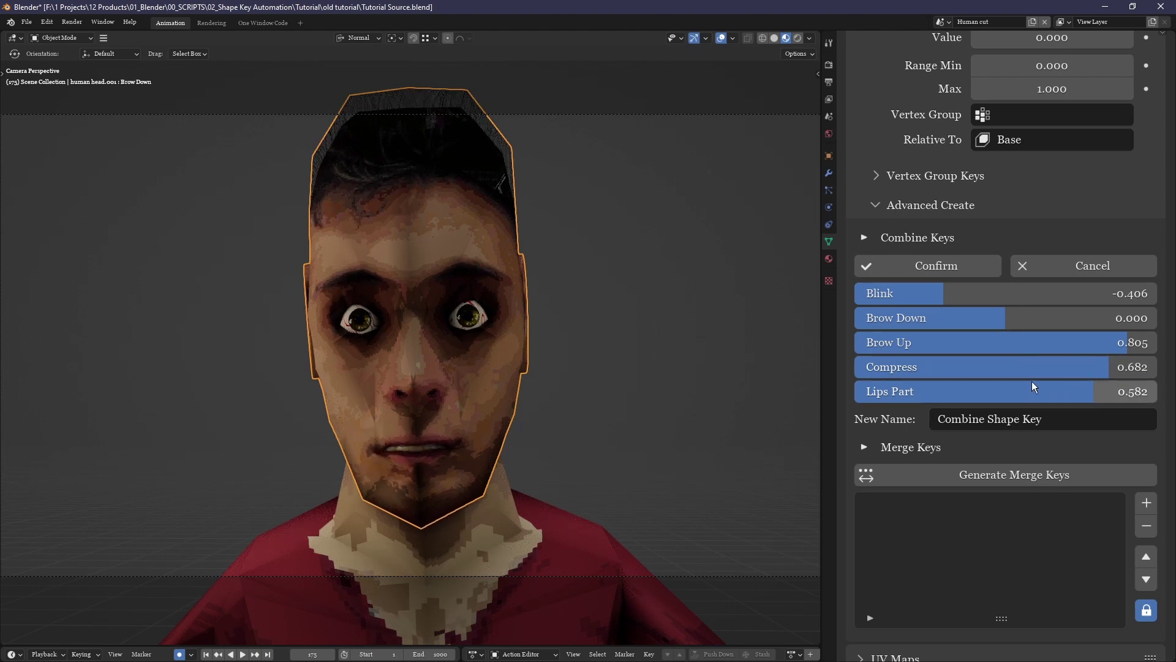
drag(982, 318, 934, 295)
Name the combined shape key "Surprise!!!!" and confirm its creation.
click(1002, 418)
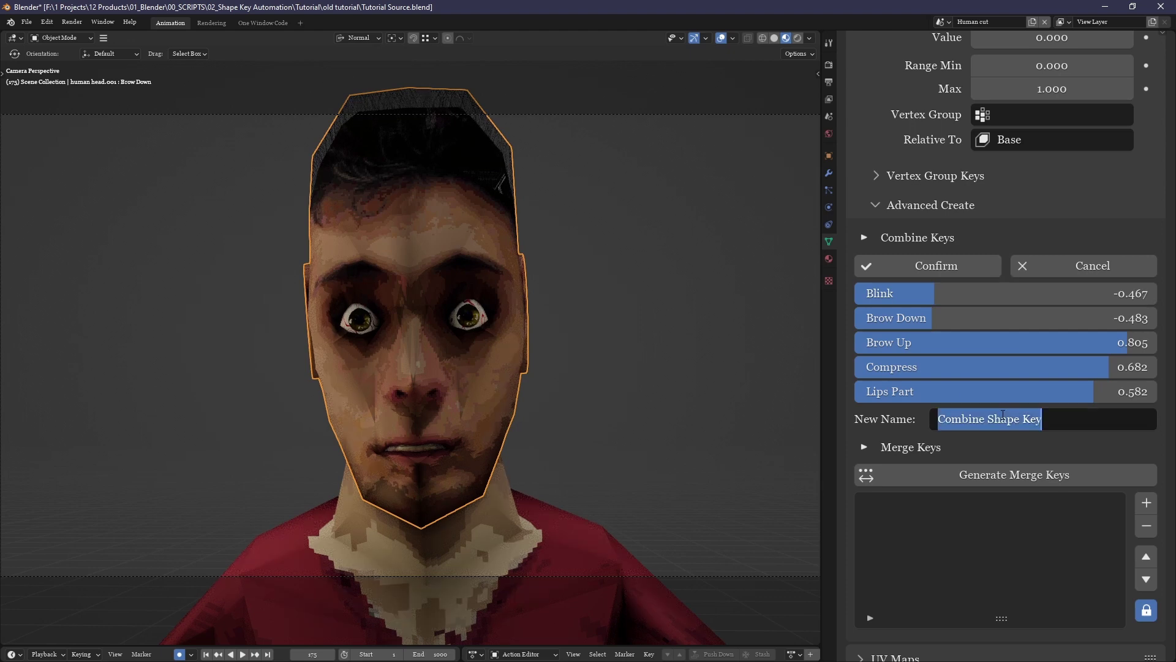
text(Surprise!!!!)
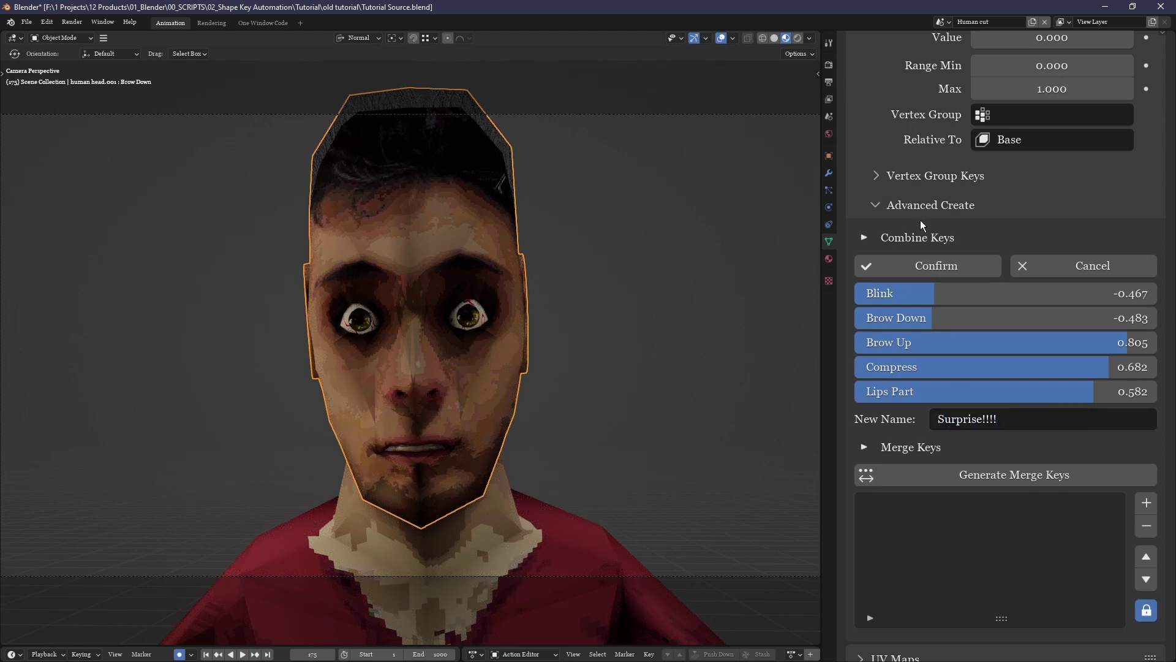
scroll(920, 225, up, 10)
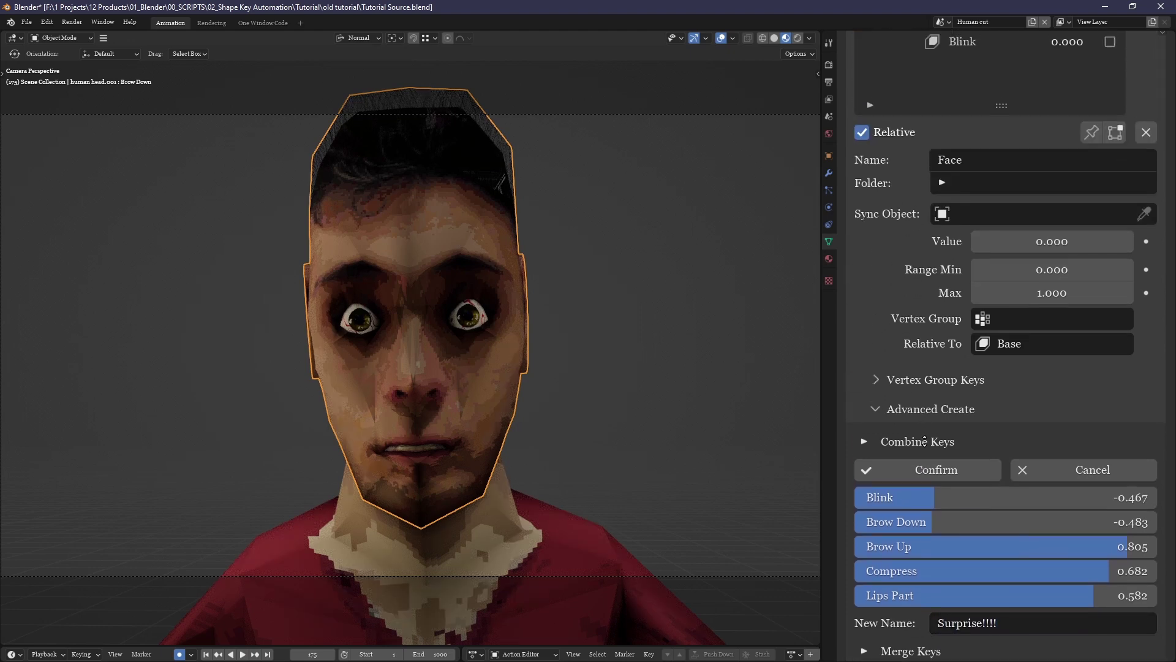
click(915, 578)
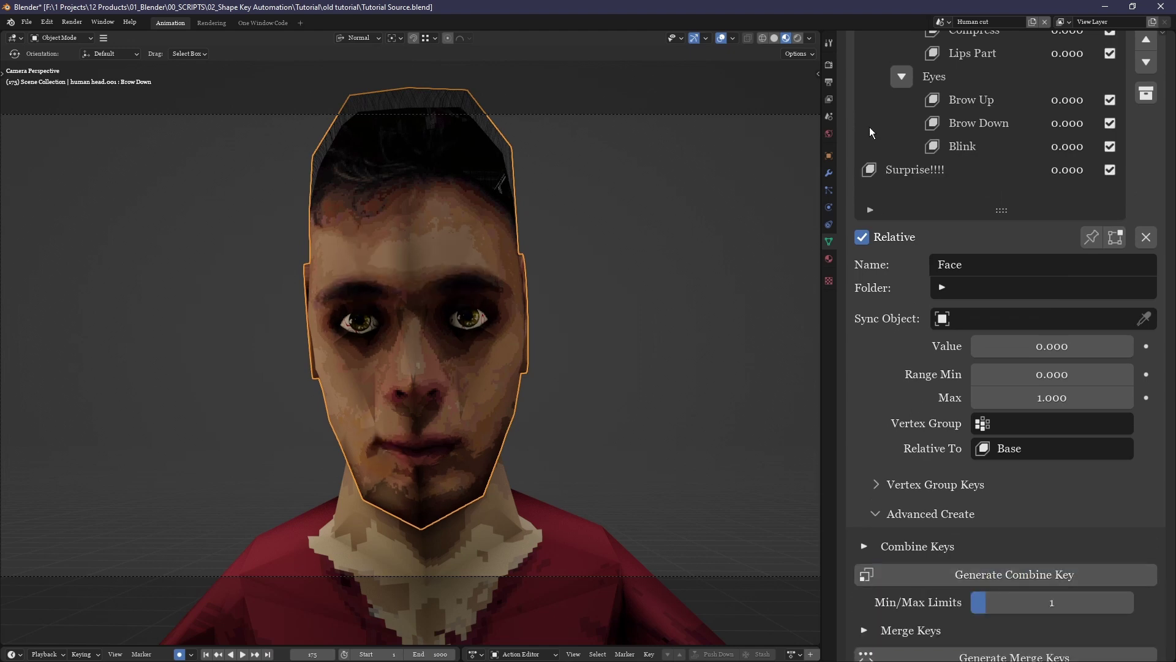
Test the Surprise!!!! shape key by raising its value to 1.000 and returning it to 0.000.
click(909, 170)
drag(1065, 170, 1105, 169)
drag(1105, 170, 1148, 169)
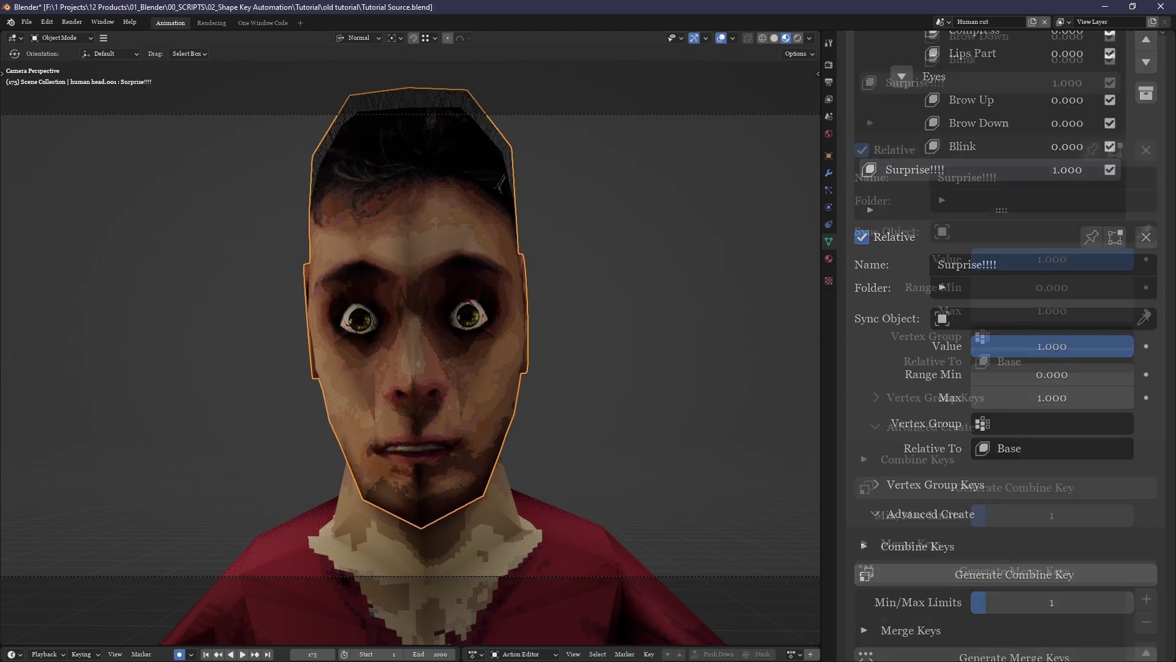
mouse_move(1106, 83)
mouse_down()
mouse_move(1067, 82)
mouse_move(1106, 82)
mouse_up()
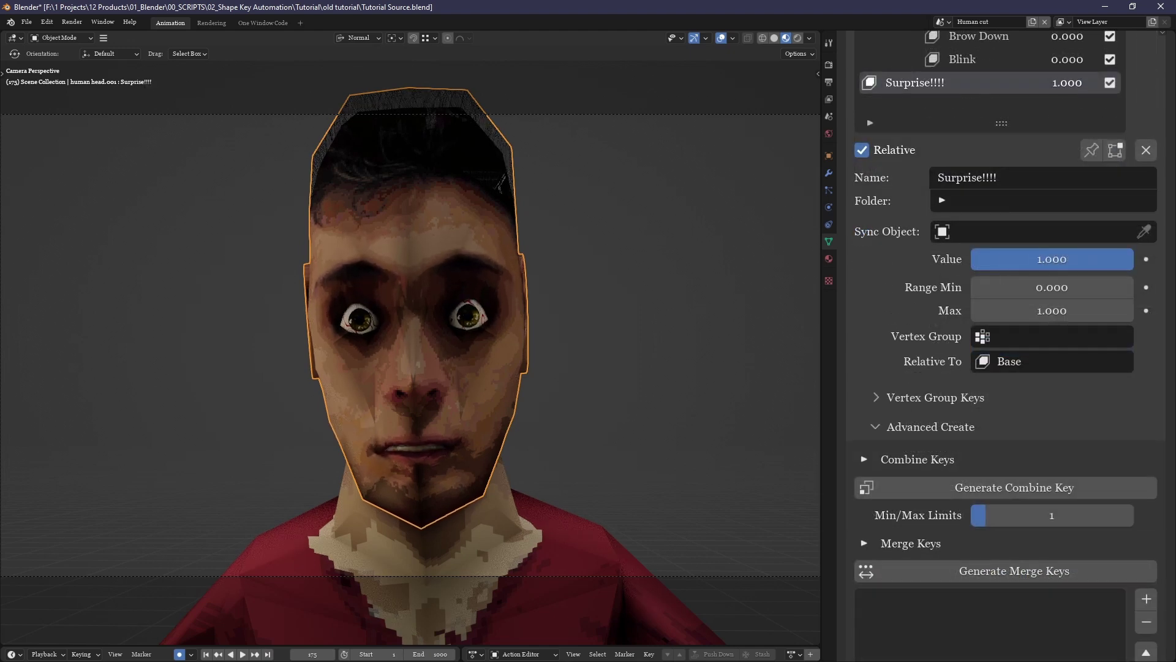
drag(1103, 259, 980, 260)
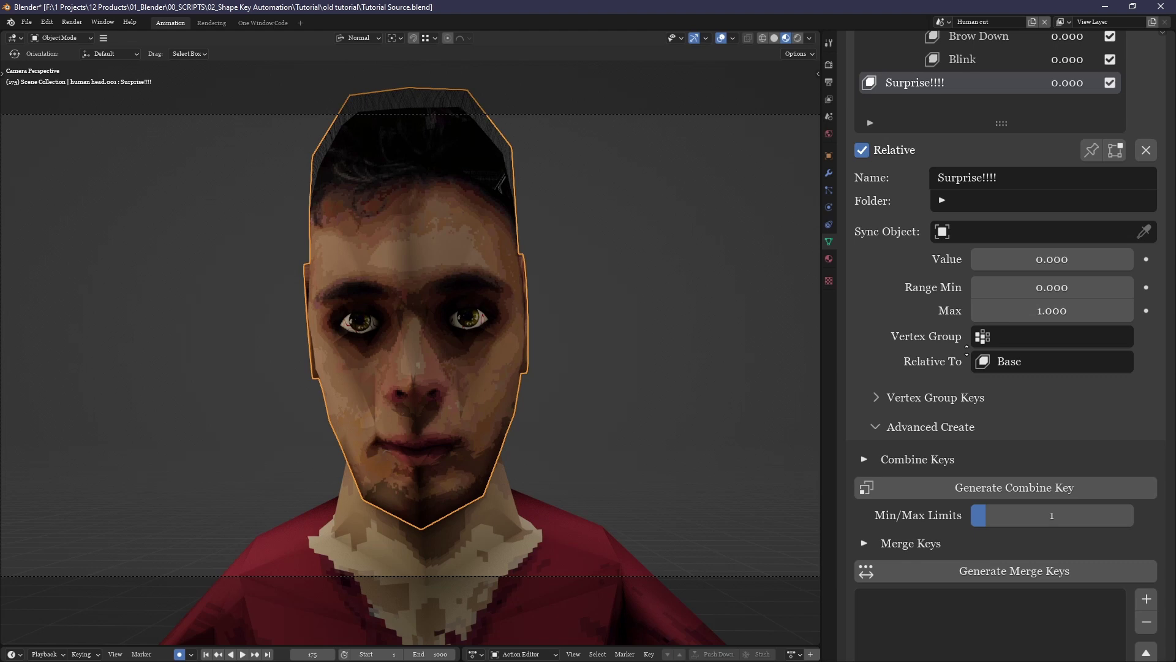
Raise the combine limits to 8 and mix an exaggerated expression with Brow Down 5.670, Brow Up 3.218, Compress -1.379 and Lips Part 1.609.
scroll(947, 362, down, 5)
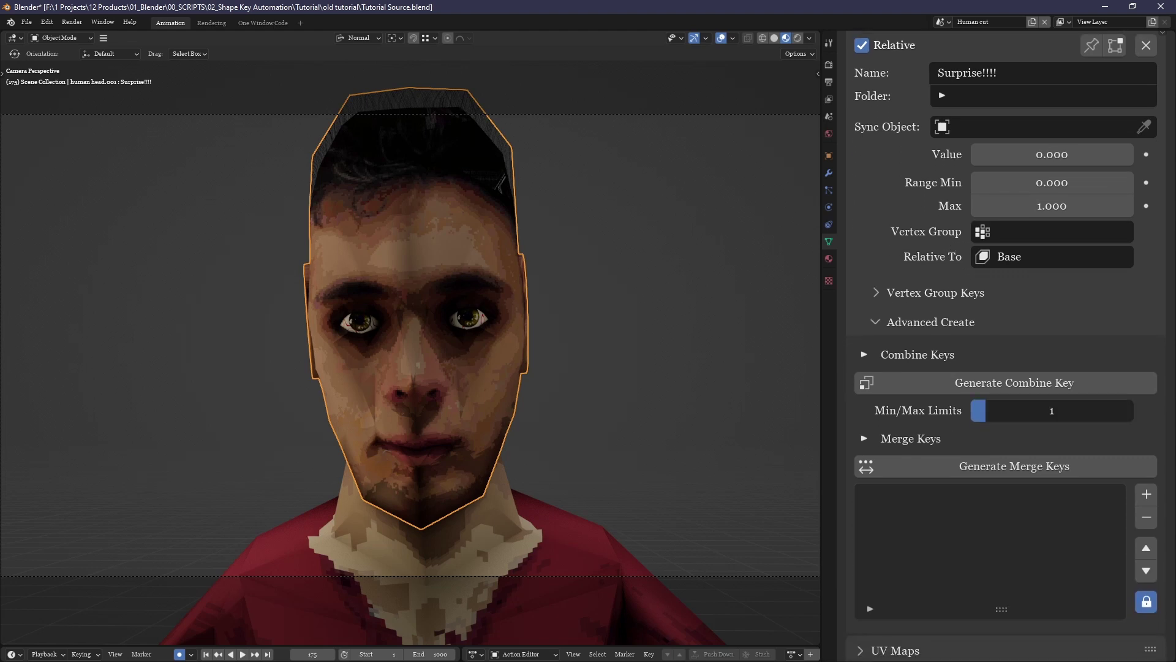
drag(980, 410, 1052, 410)
drag(1052, 409, 1101, 410)
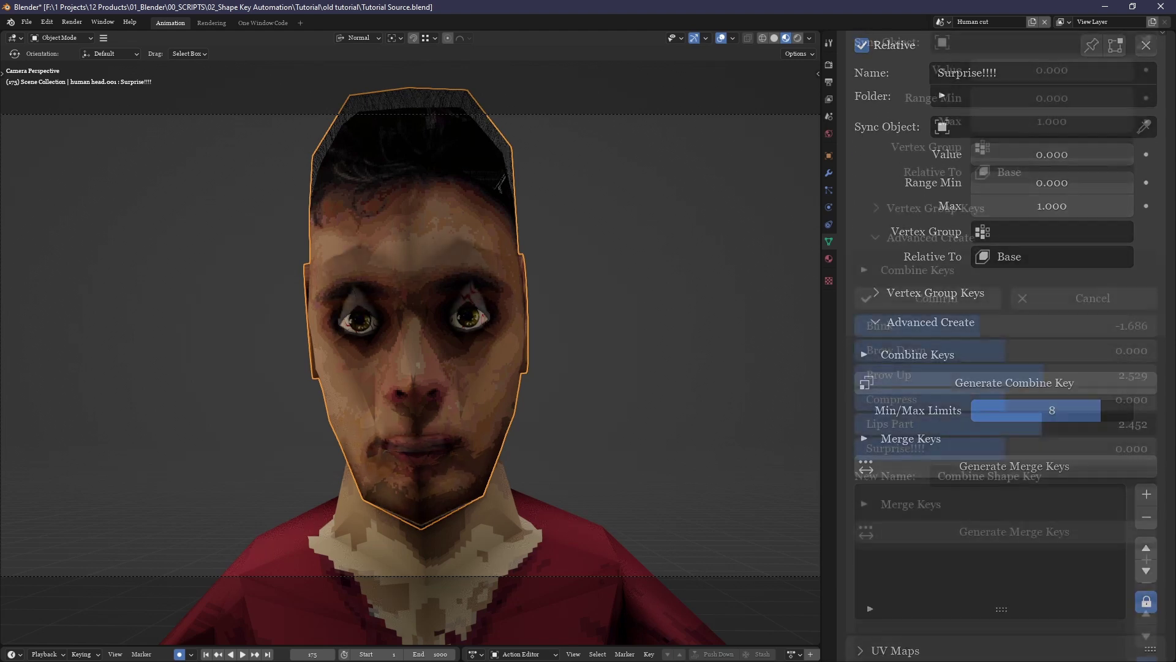
drag(1042, 424, 1030, 424)
mouse_move(1005, 449)
mouse_down()
mouse_move(1021, 449)
mouse_move(1005, 448)
mouse_up()
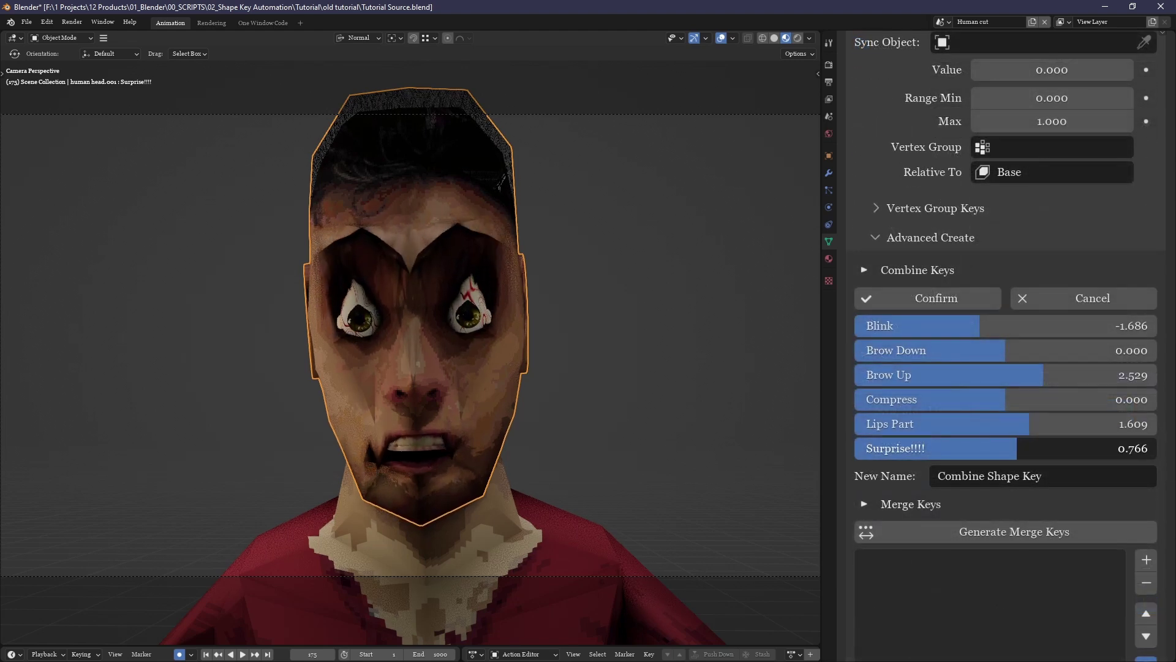
drag(982, 404, 982, 374)
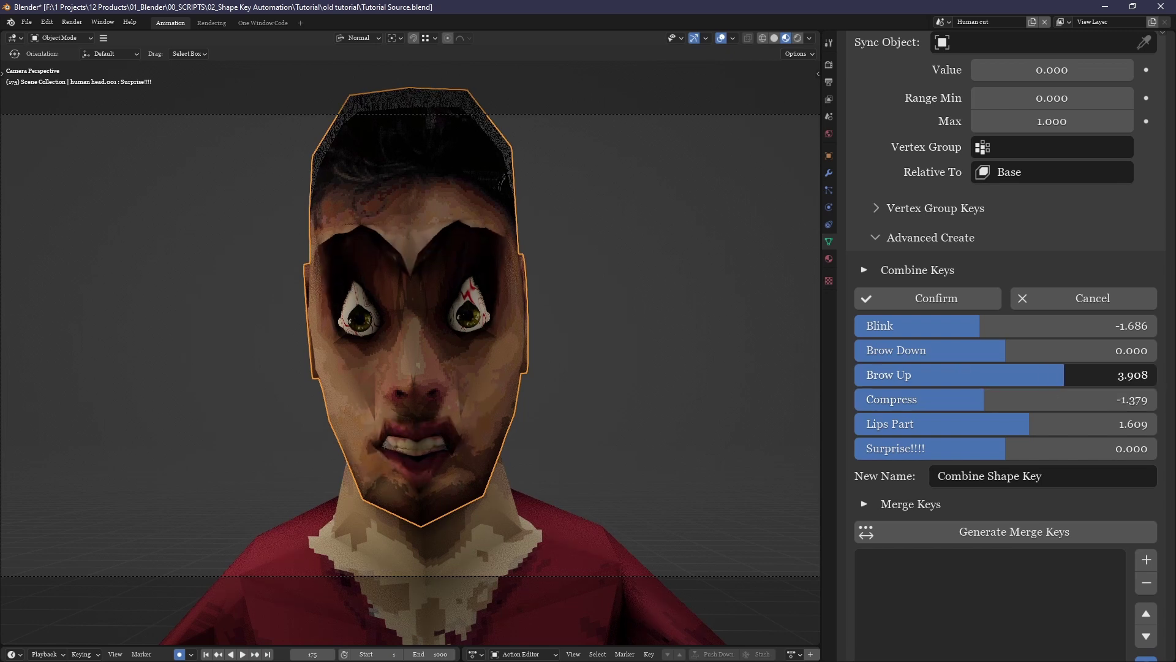
drag(1059, 374, 1092, 351)
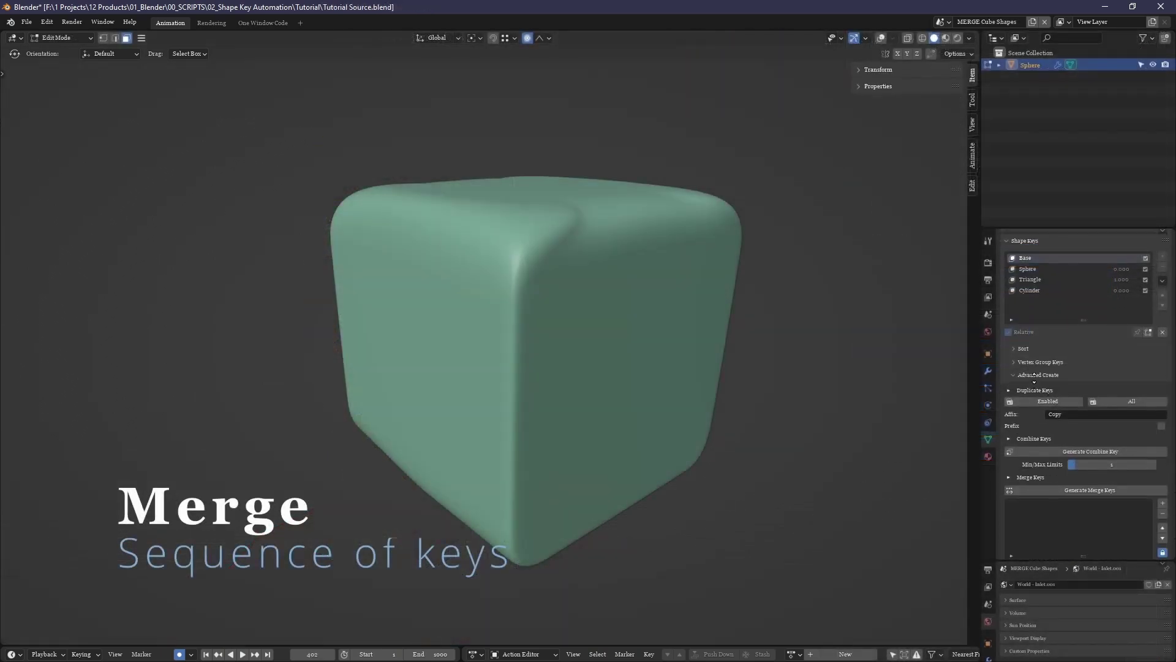
Preview the cube mesh's Sphere, Triangle and Cylinder shape keys in turn by raising each value to 1.000 and resetting it.
scroll(1064, 266, down, 2)
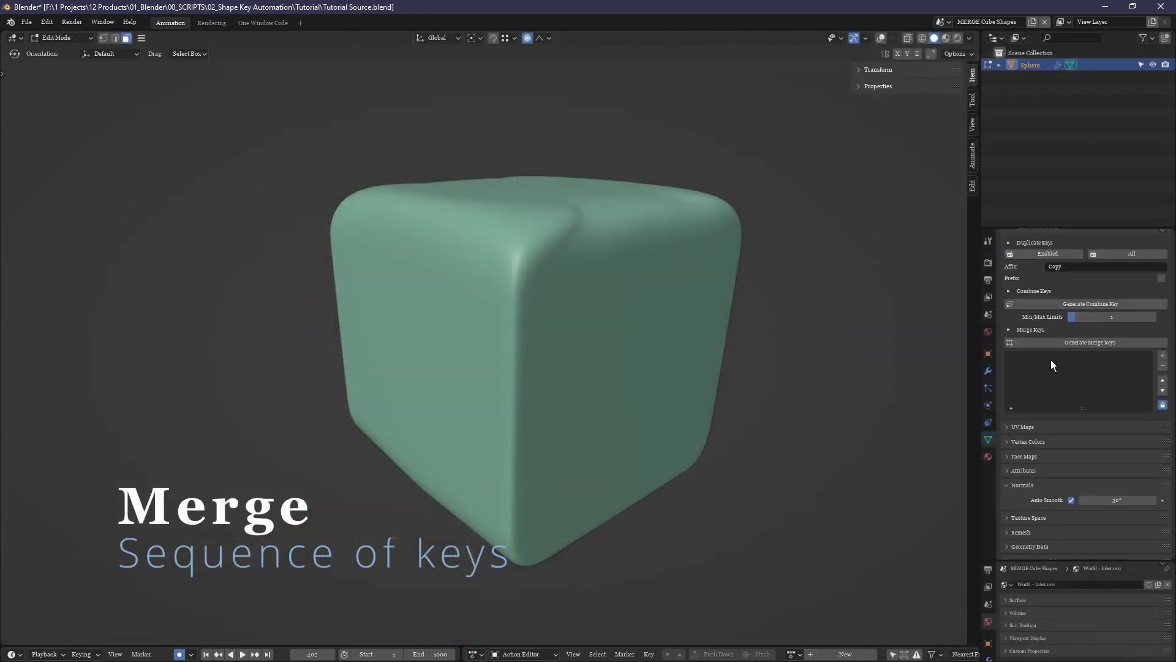
scroll(1085, 376, up, 8)
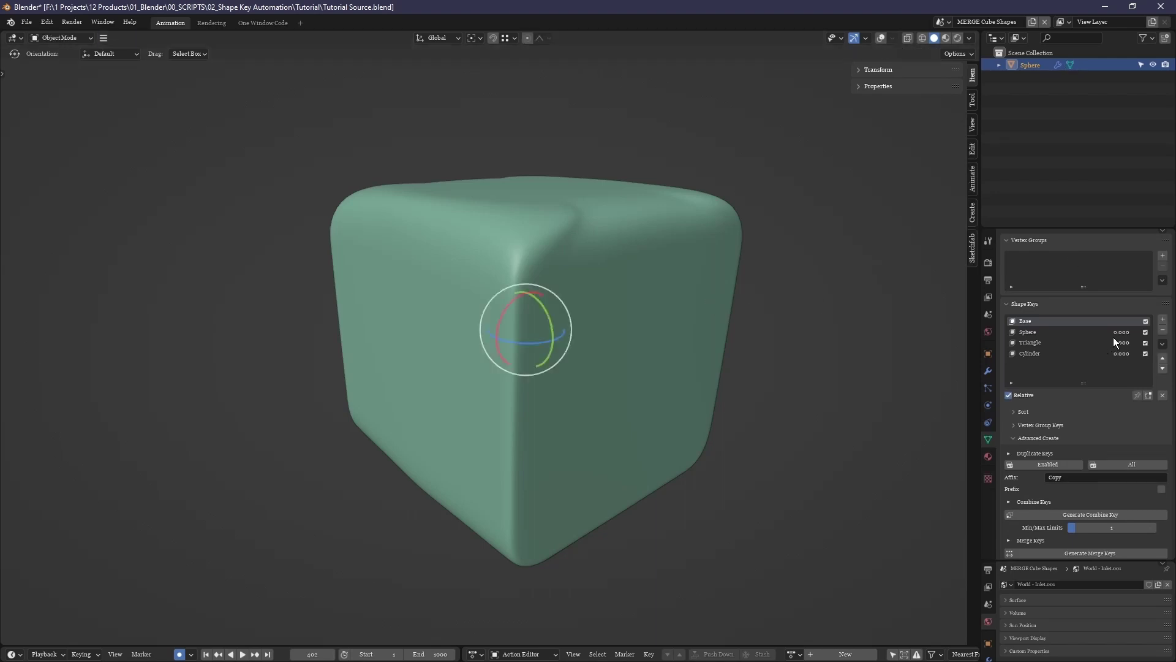
drag(1113, 336, 1146, 343)
middle_drag(619, 382, 549, 377)
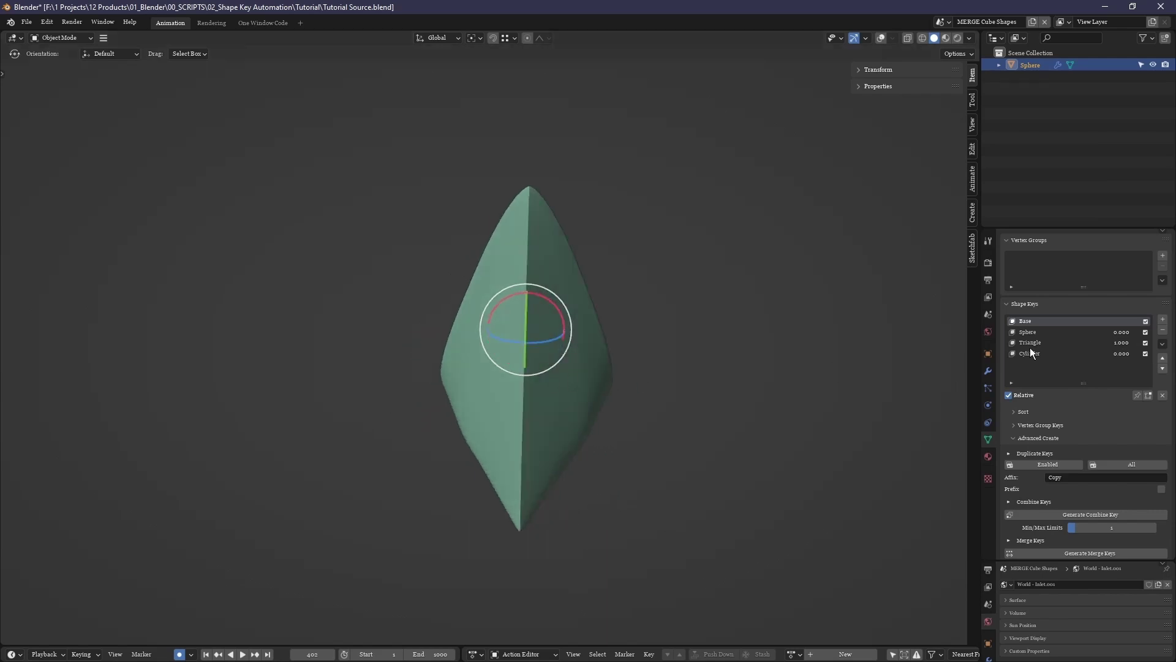
drag(1136, 343, 1175, 354)
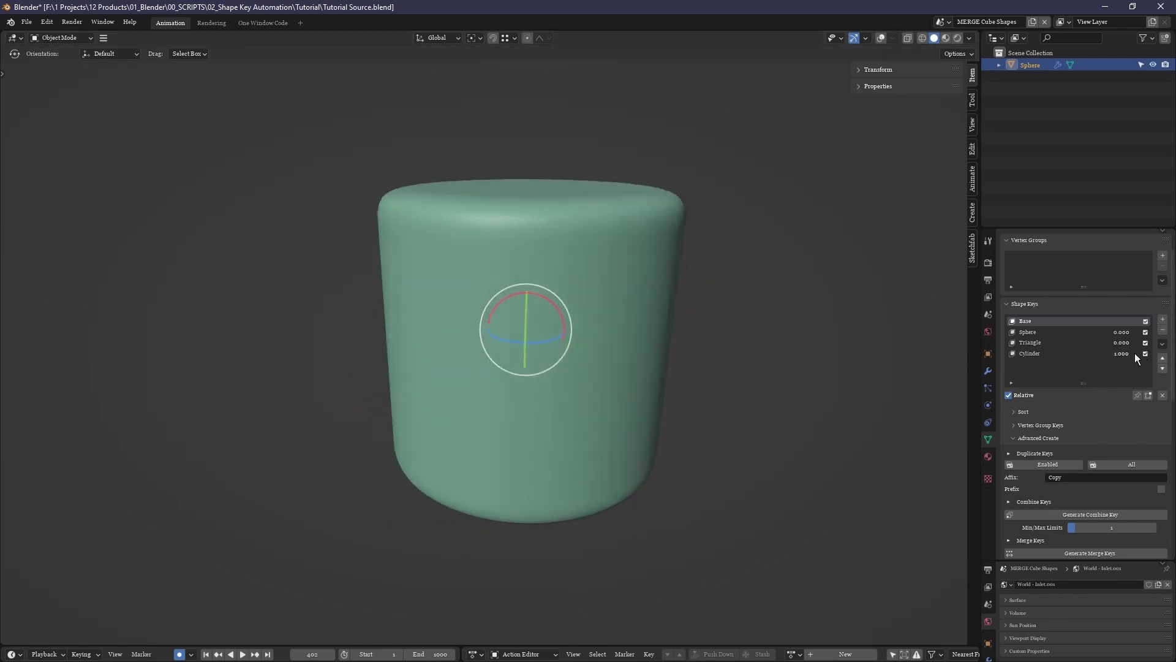
middle_drag(583, 369, 447, 373)
drag(1135, 353, 1090, 354)
Add a merge key entry, unlock its settings and give it two sequence slots.
scroll(1056, 480, down, 9)
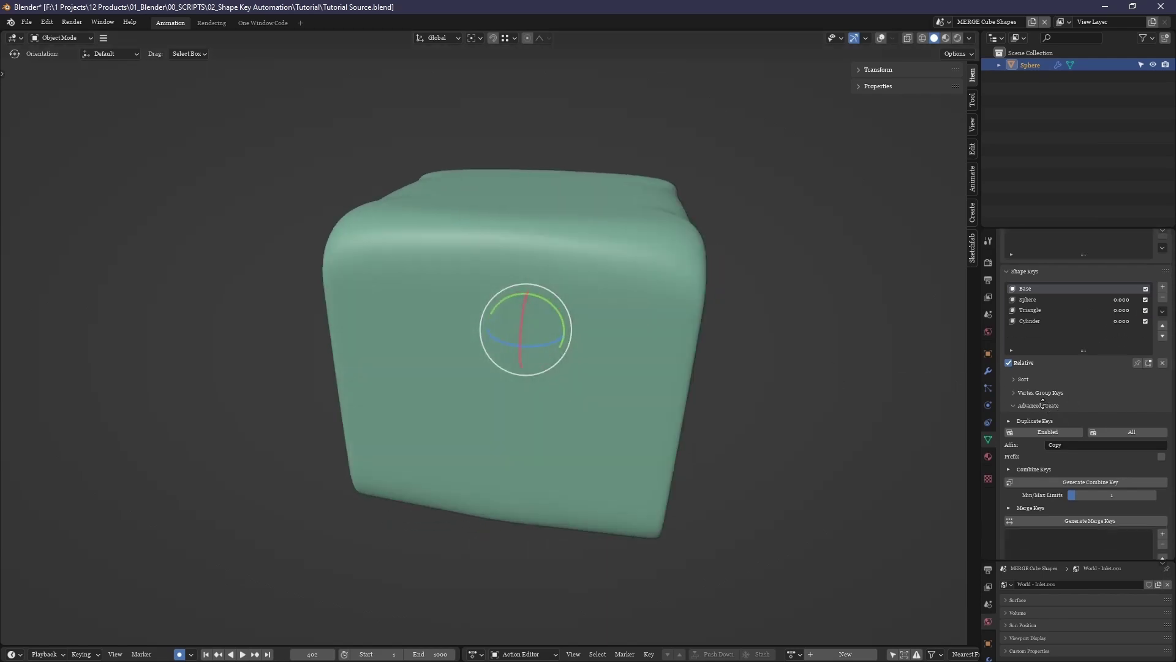
click(1162, 269)
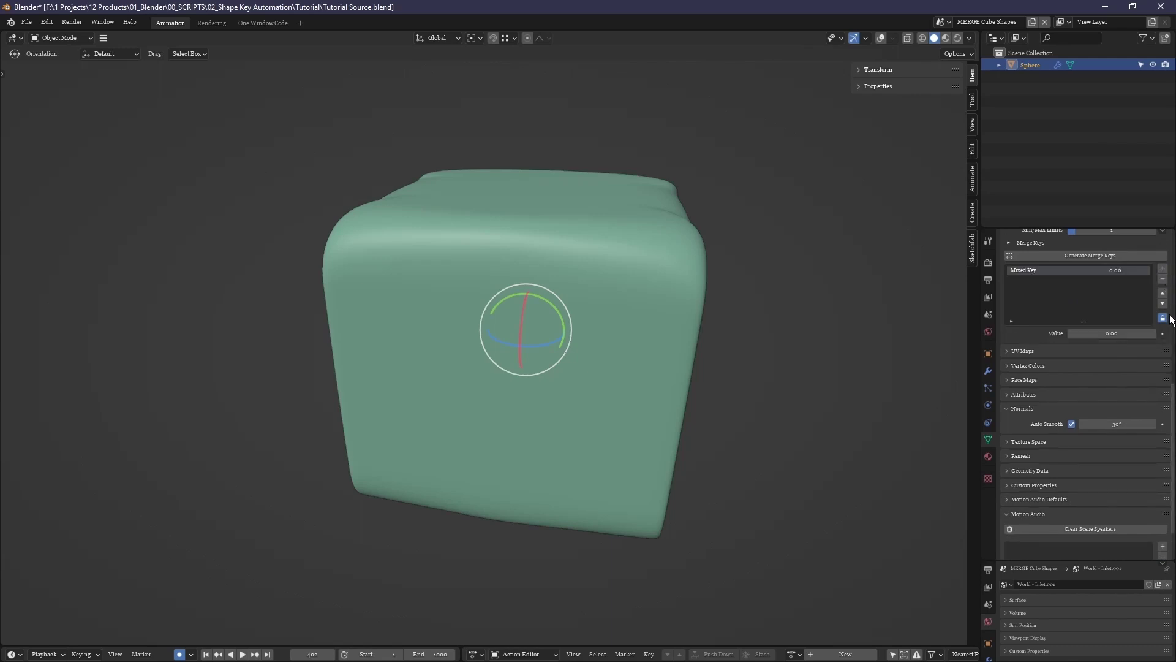
click(1162, 318)
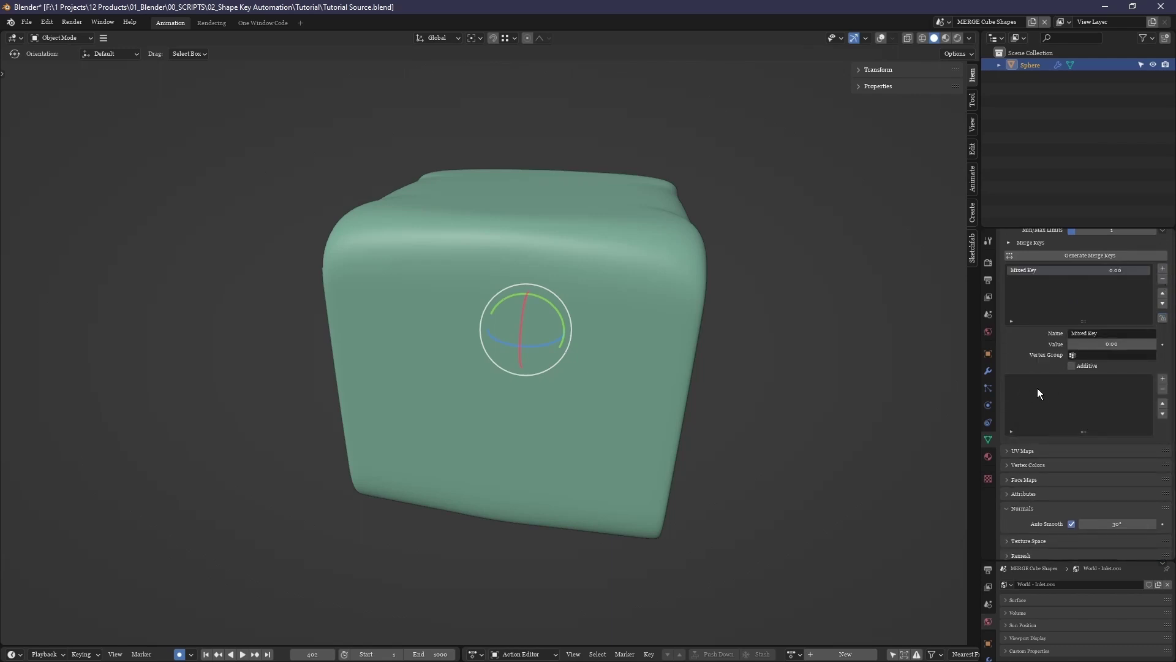
click(1162, 379)
click(1162, 379)
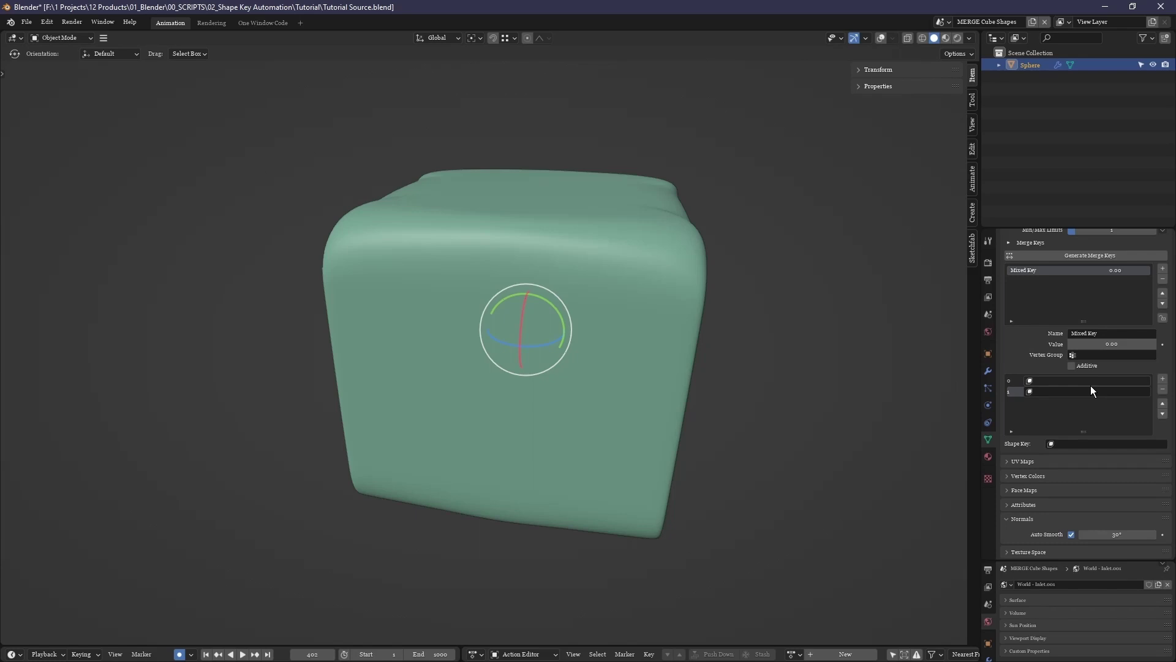
Assign the Sphere shape key to the merge sequence's first slot and Triangle to its second.
click(1091, 381)
click(1041, 407)
click(1062, 393)
click(1054, 428)
Rename the merge key as "Shapes", generate the merge keys and vary its value to test the sequence.
scroll(1029, 388, up, 3)
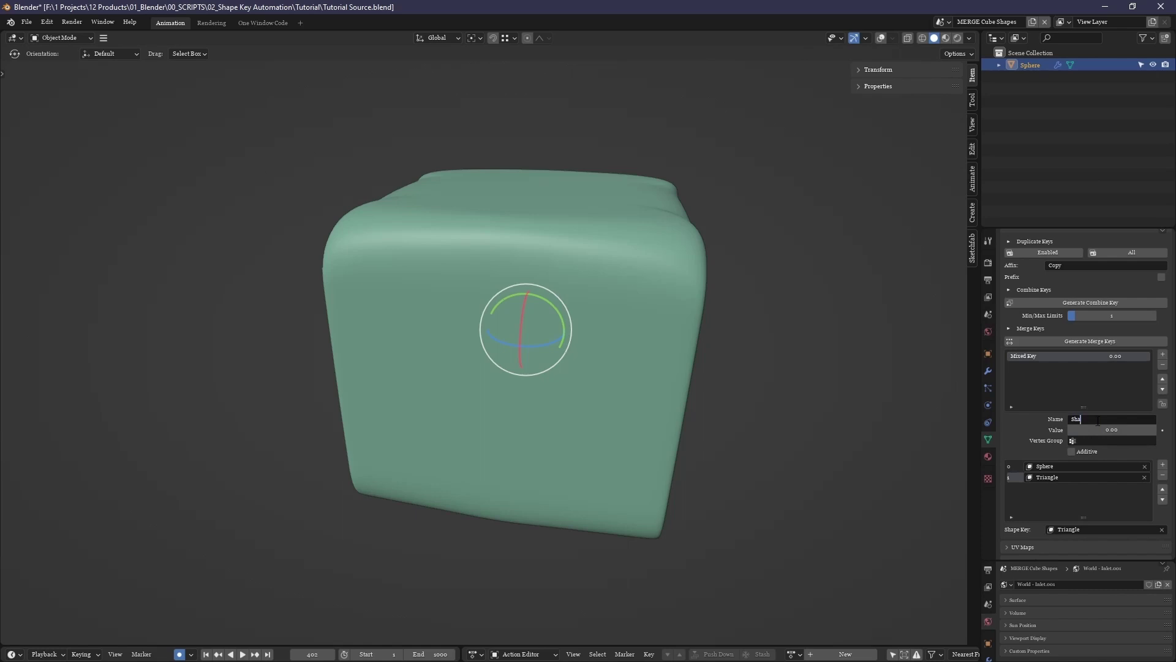
click(1083, 340)
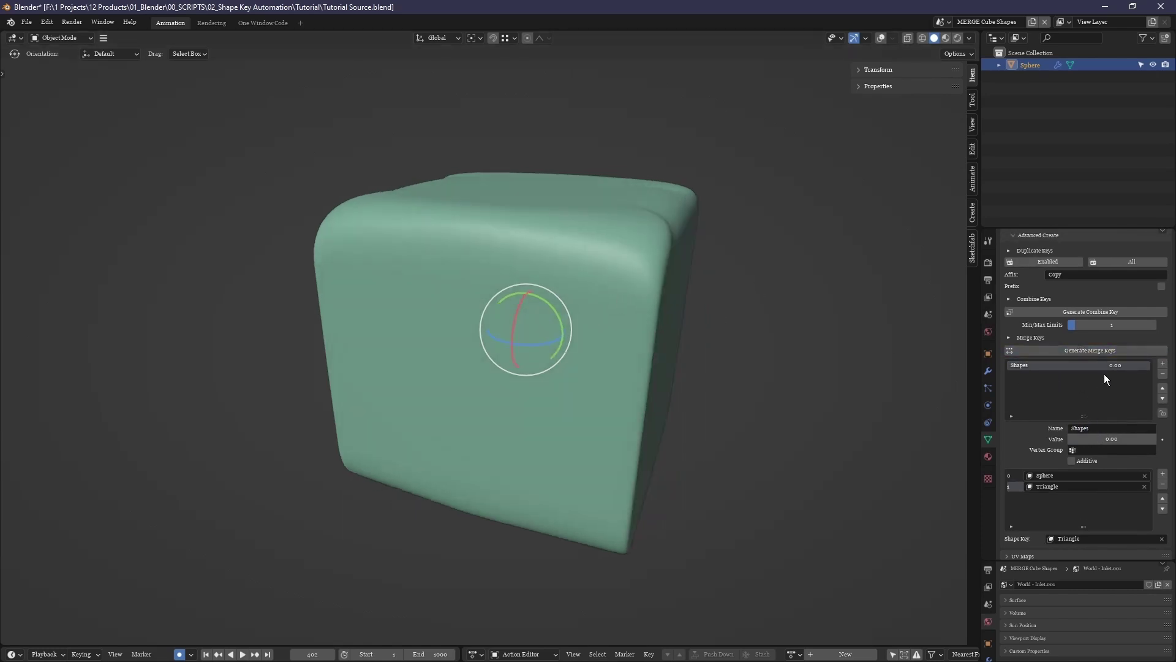
drag(1111, 366, 1141, 371)
Add a second merge key entry and name it "All Shapes".
click(1162, 364)
click(1104, 424)
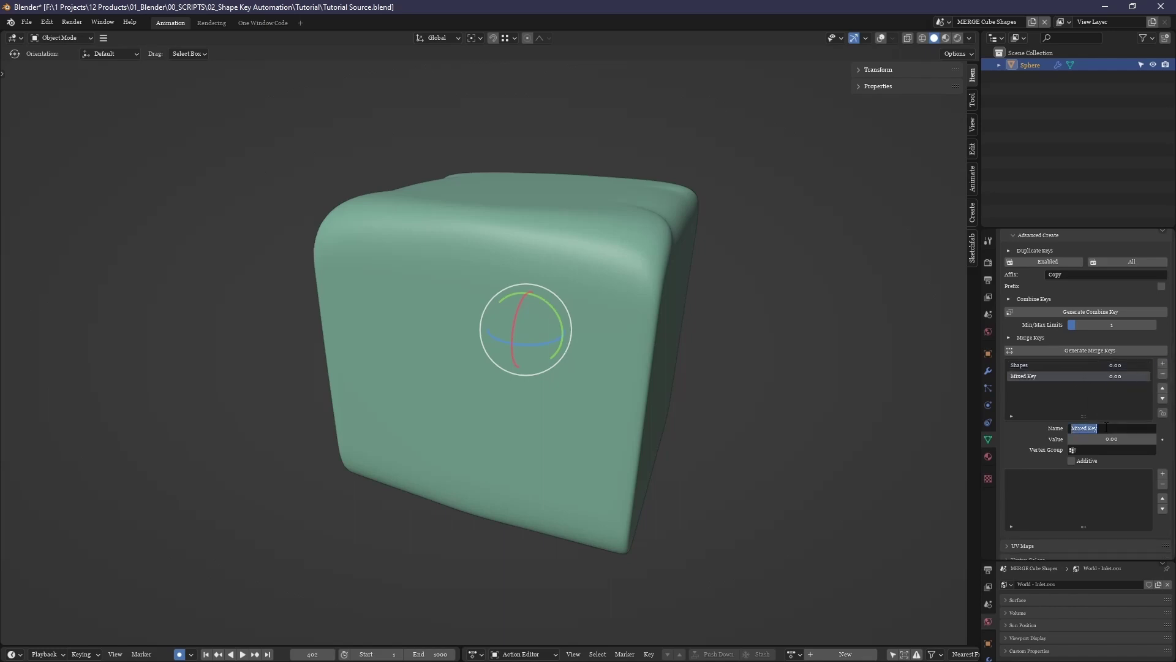
text(All Shapes)
key(Return)
Give All Shapes four sequence slots and assign them Sphere, Triangle, Cylinder and Sphere in order.
click(1162, 473)
click(1146, 476)
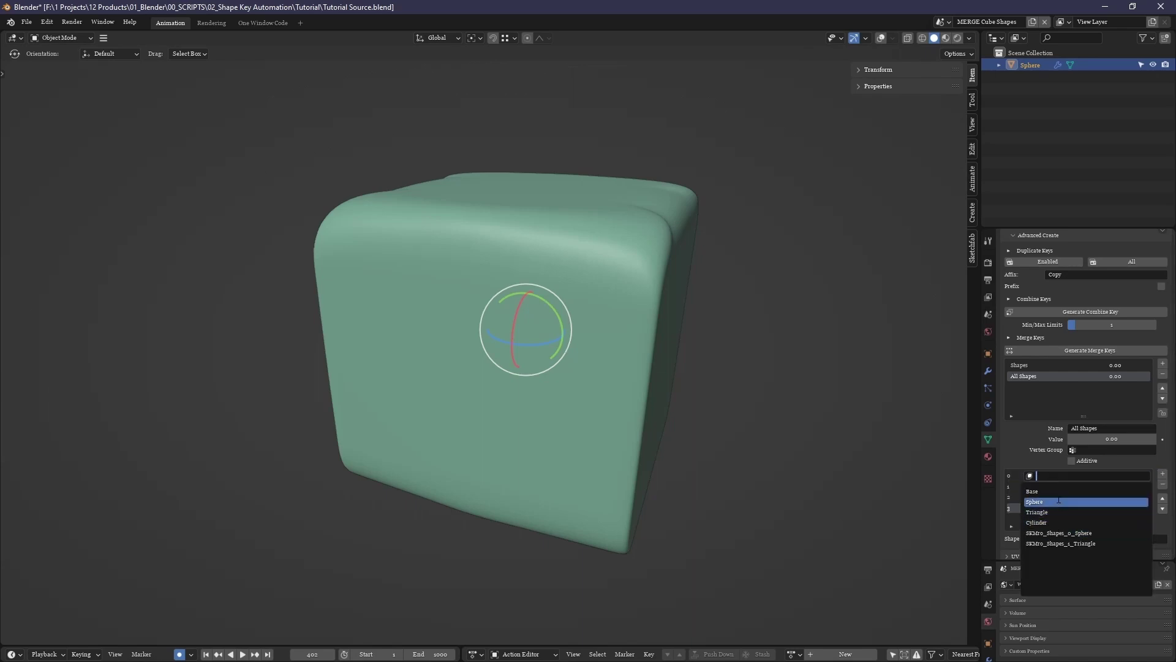
click(1042, 501)
click(1057, 487)
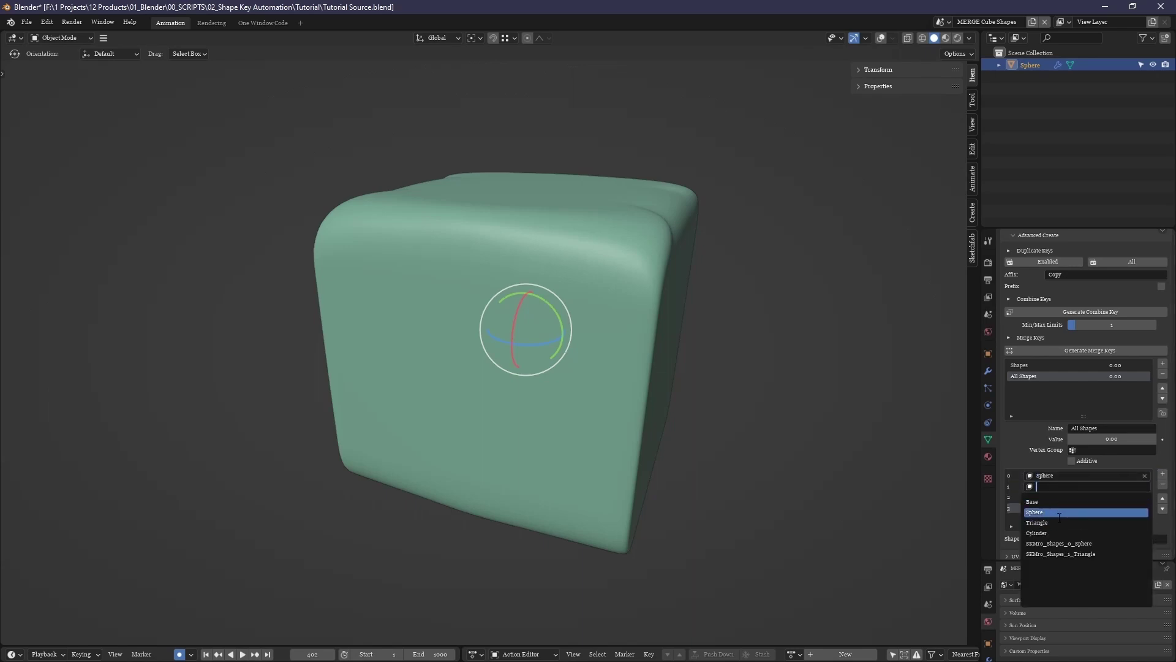
click(1061, 522)
click(1063, 497)
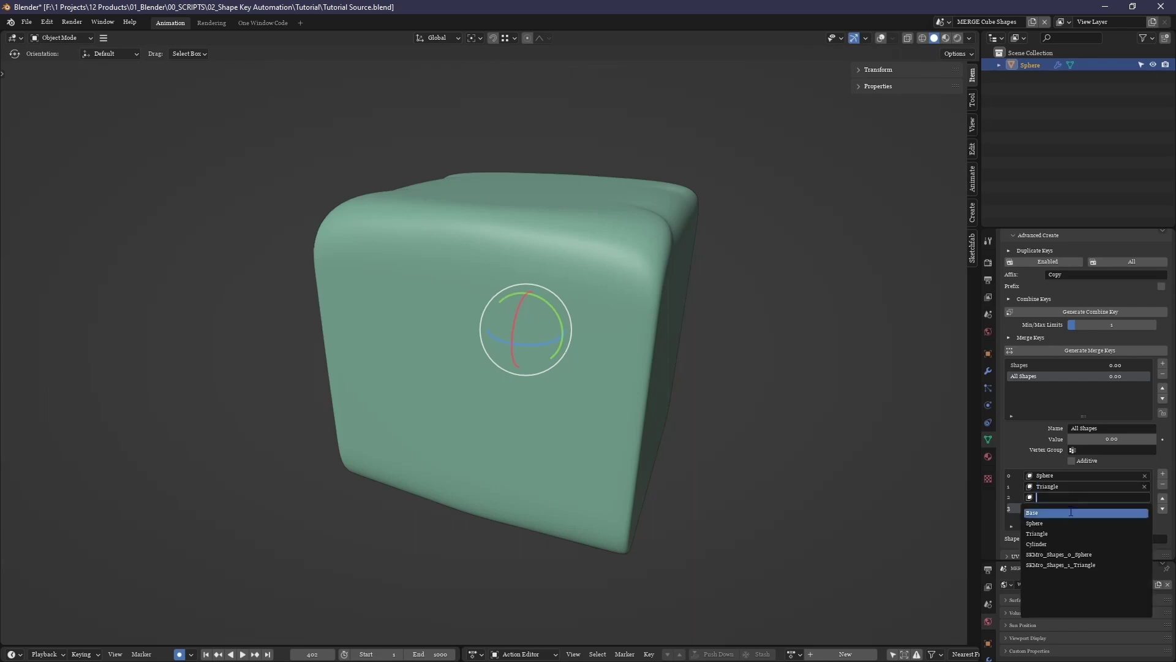
click(1064, 543)
click(1066, 509)
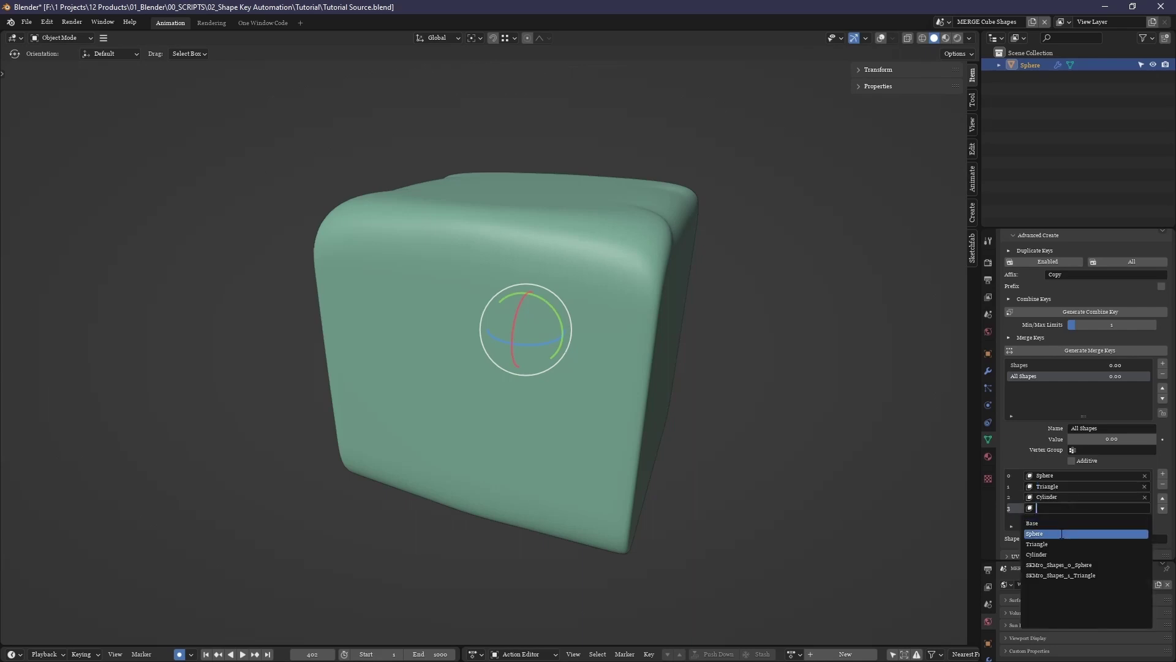
click(1062, 534)
Generate the merge keys for All Shapes and vary its value to test the sequence.
click(1053, 351)
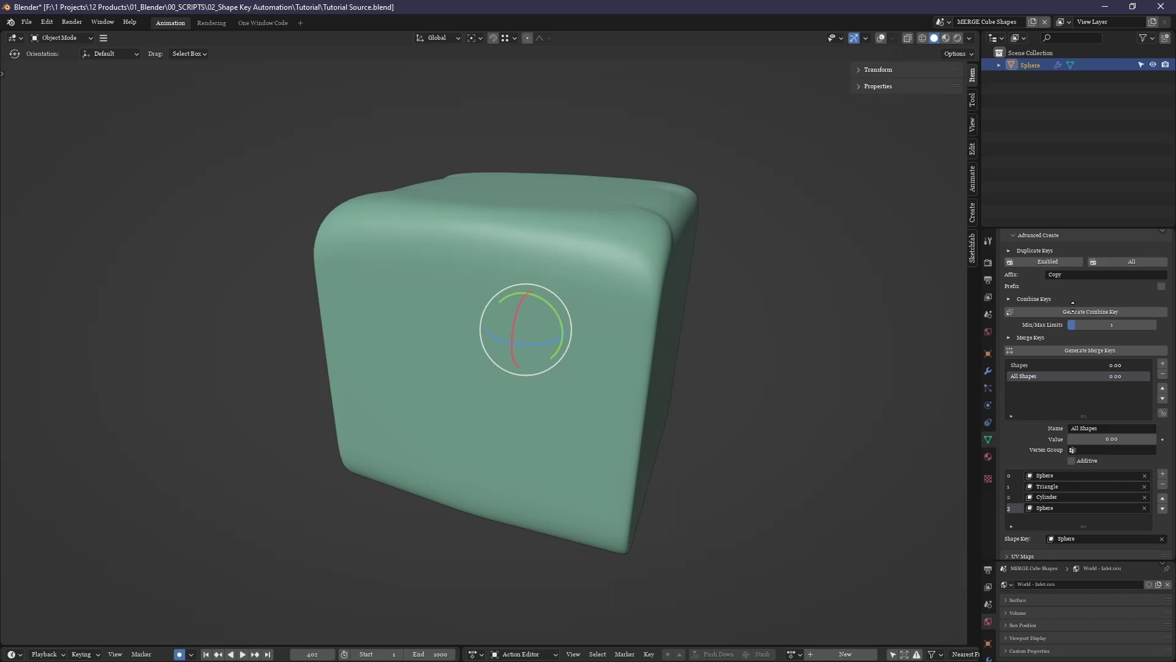
drag(1119, 391, 1173, 391)
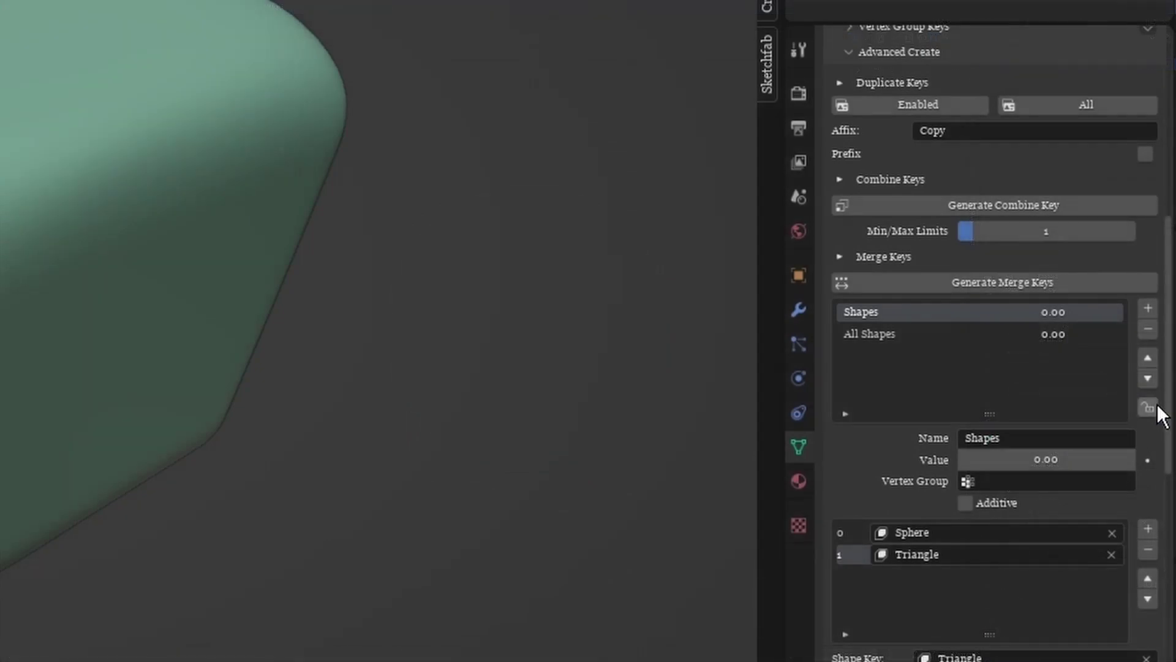
Lock the merge key settings, select the All Shapes entry and unlock the settings again.
click(1154, 406)
double_click(882, 341)
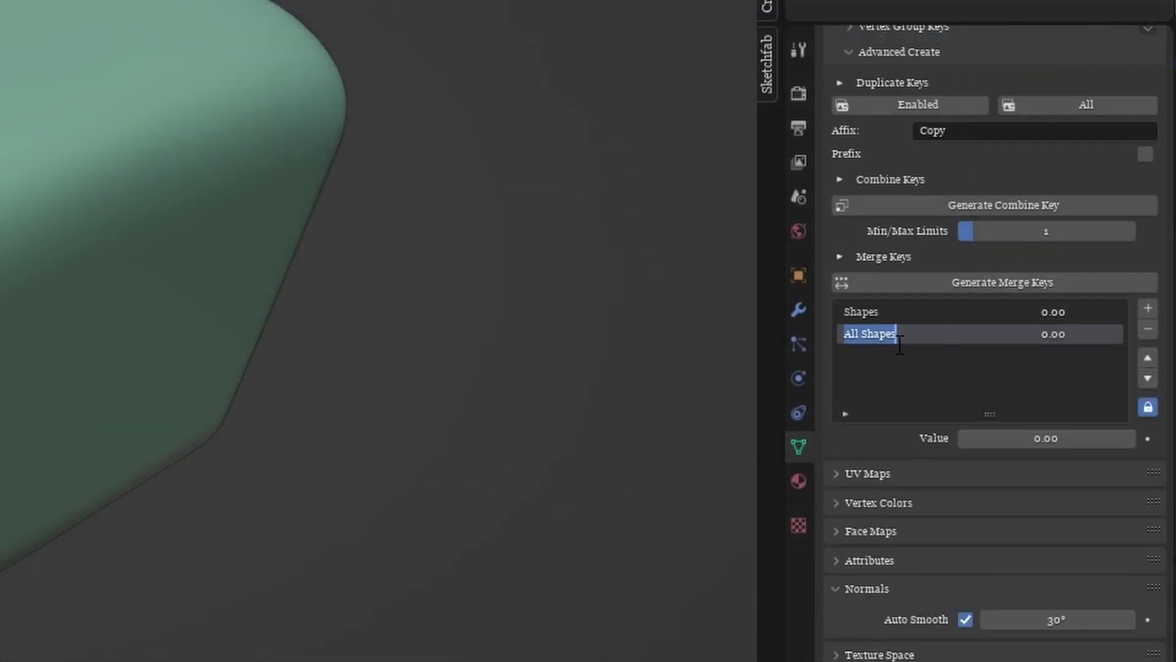
click(1097, 341)
click(1148, 407)
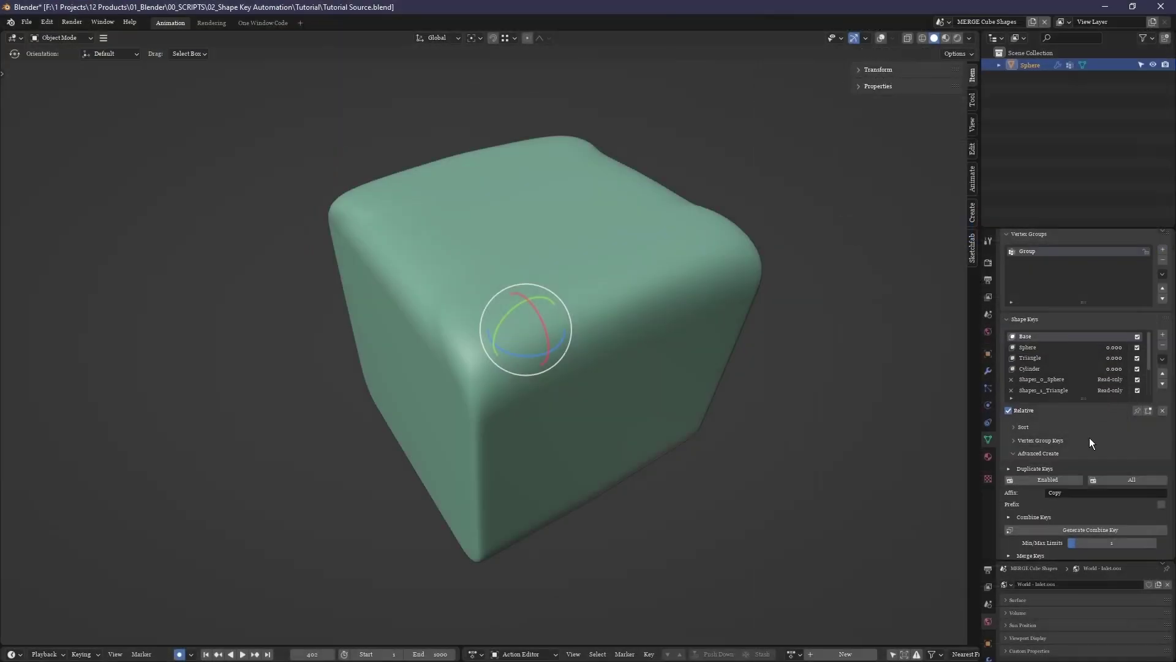
Vary the All Shapes value up to 1.00, inspect the morphing mesh from several angles, and select the Shapes entry.
middle_drag(1089, 452, 1069, 299)
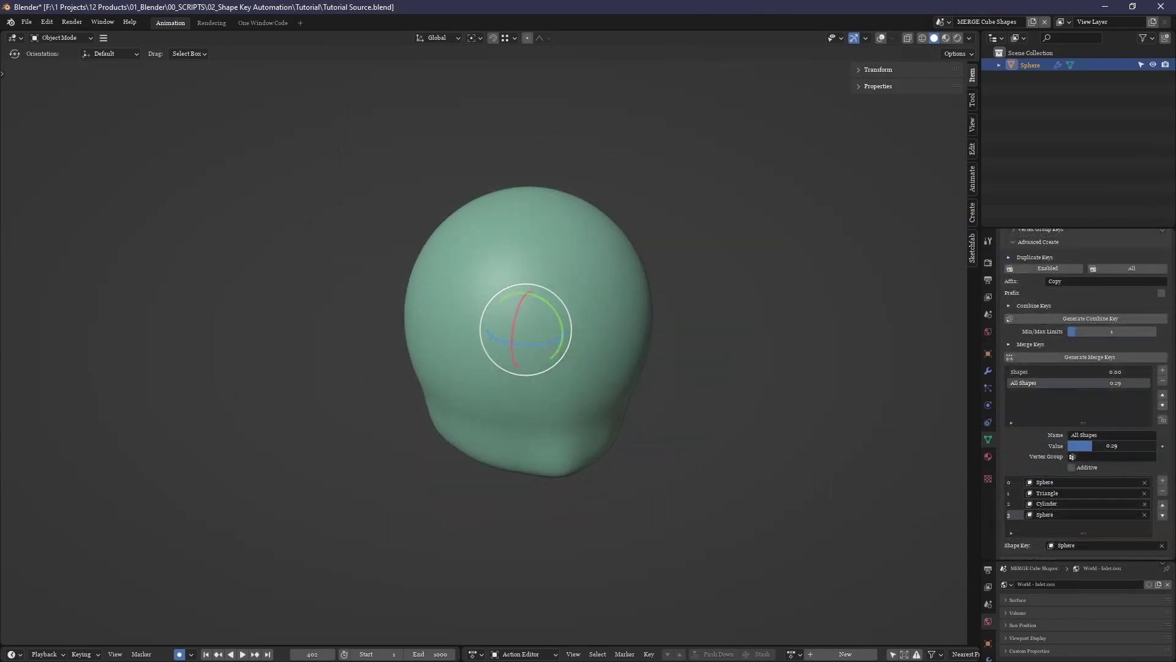
drag(1102, 446, 1135, 445)
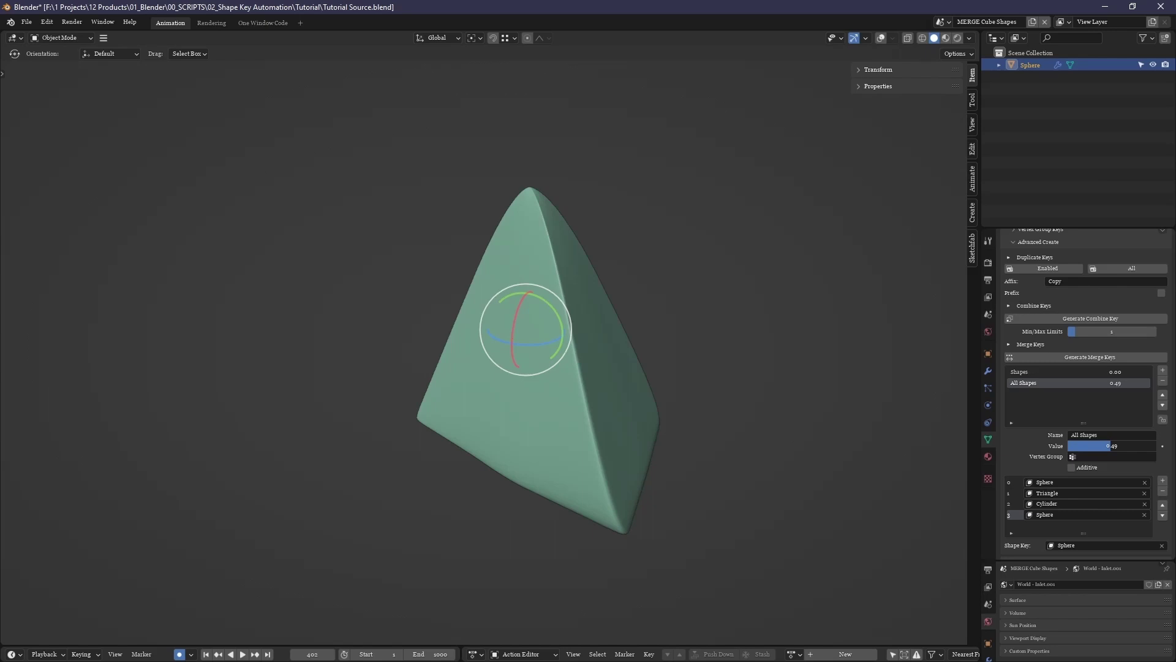
middle_drag(735, 470, 515, 472)
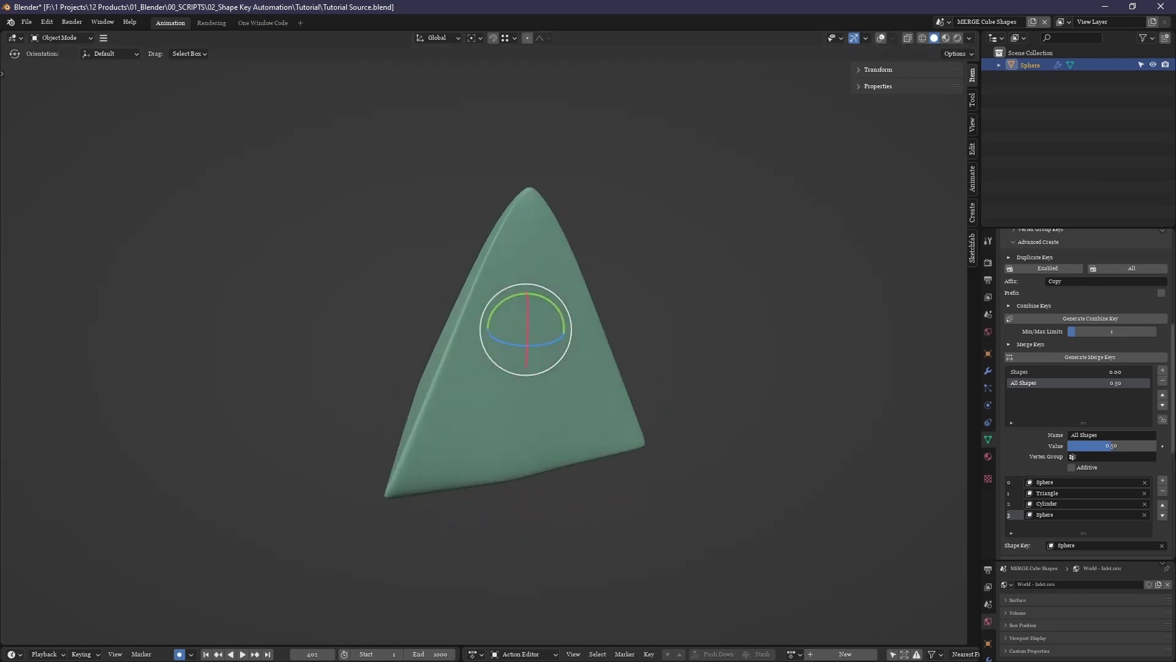
click(1050, 372)
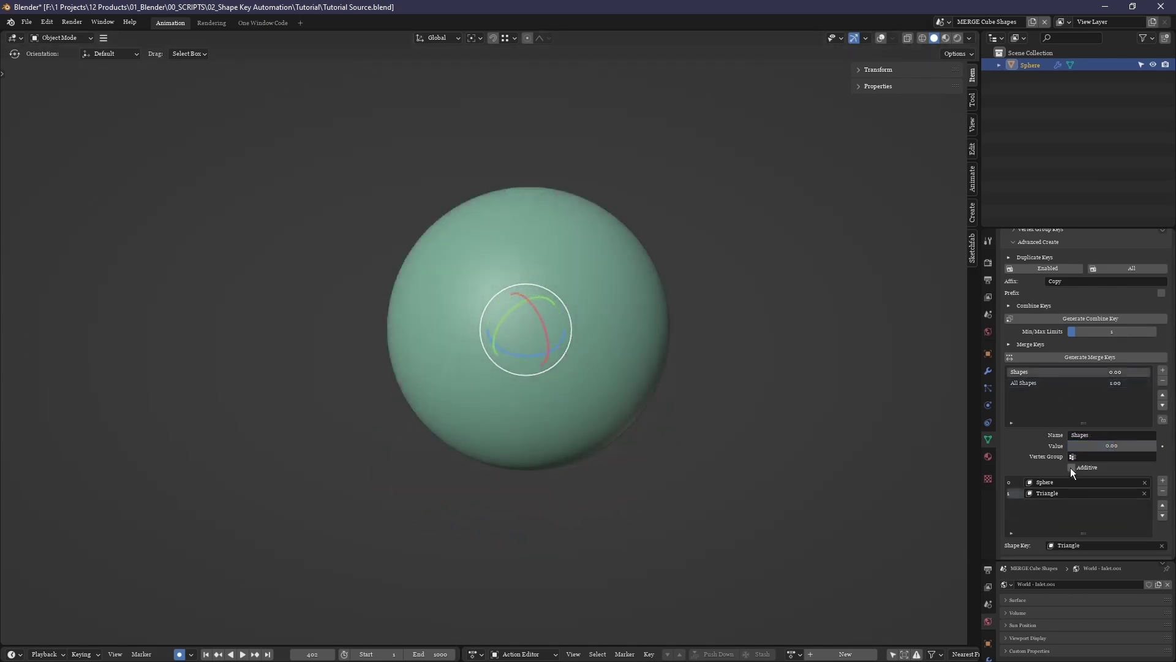
drag(1112, 383, 1128, 383)
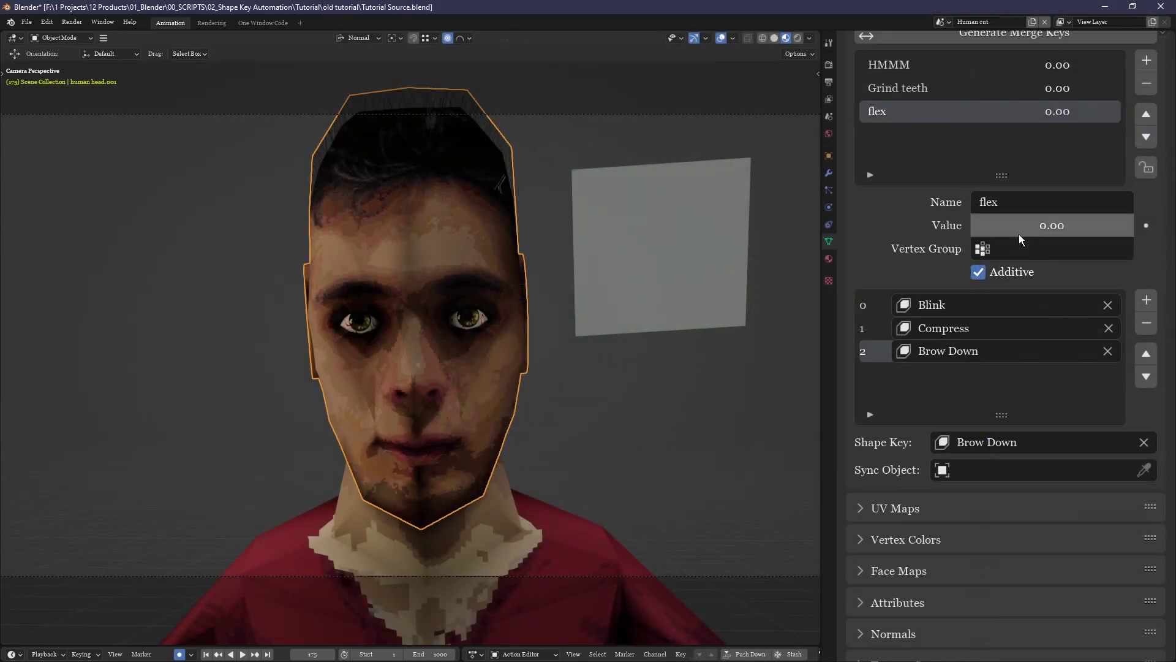
Sync the flex merge key's Brow Down slot to Key 1 of Plane.004 and vary the flex value to test it.
drag(1019, 234, 971, 225)
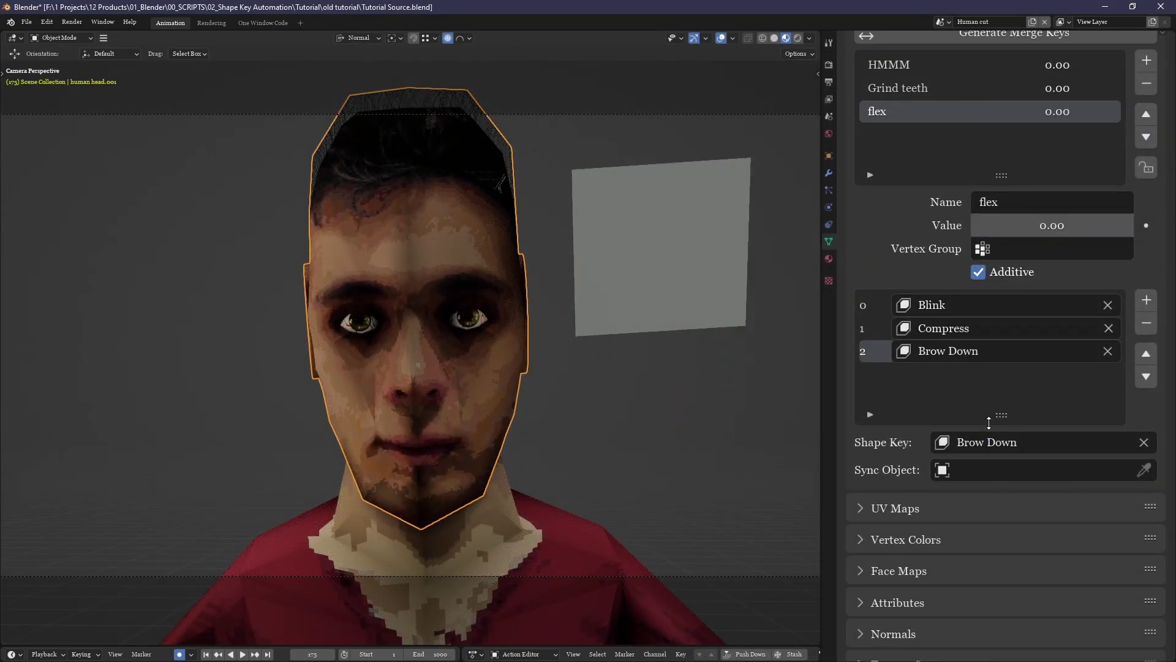
click(723, 256)
click(970, 492)
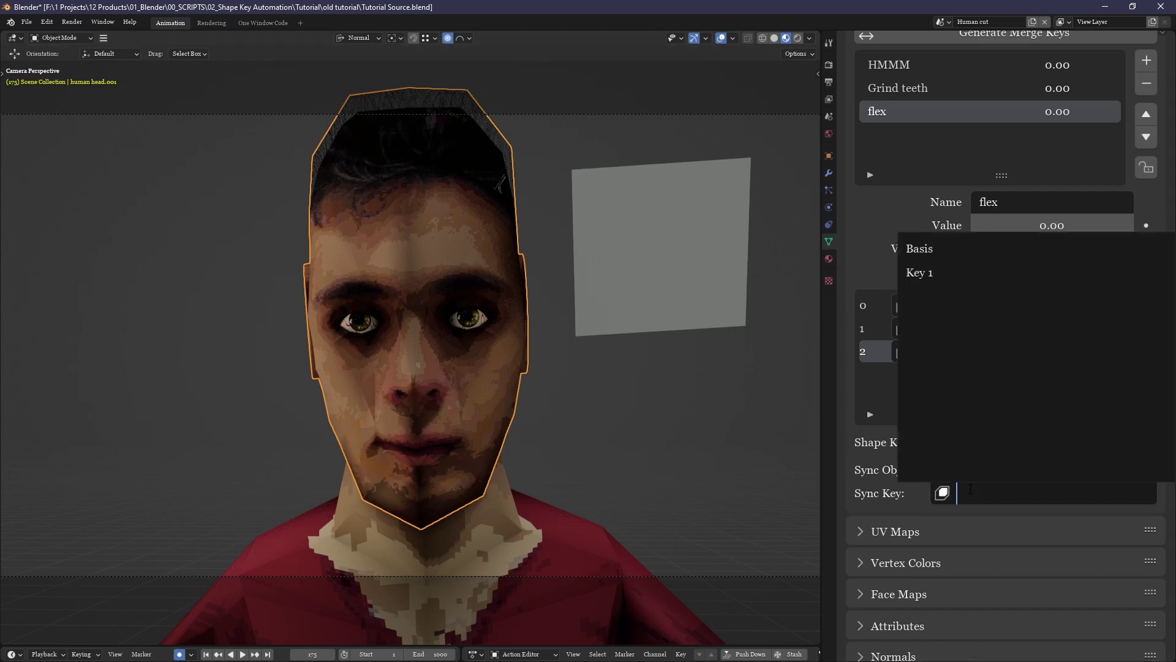
click(913, 273)
scroll(1016, 100, up, 4)
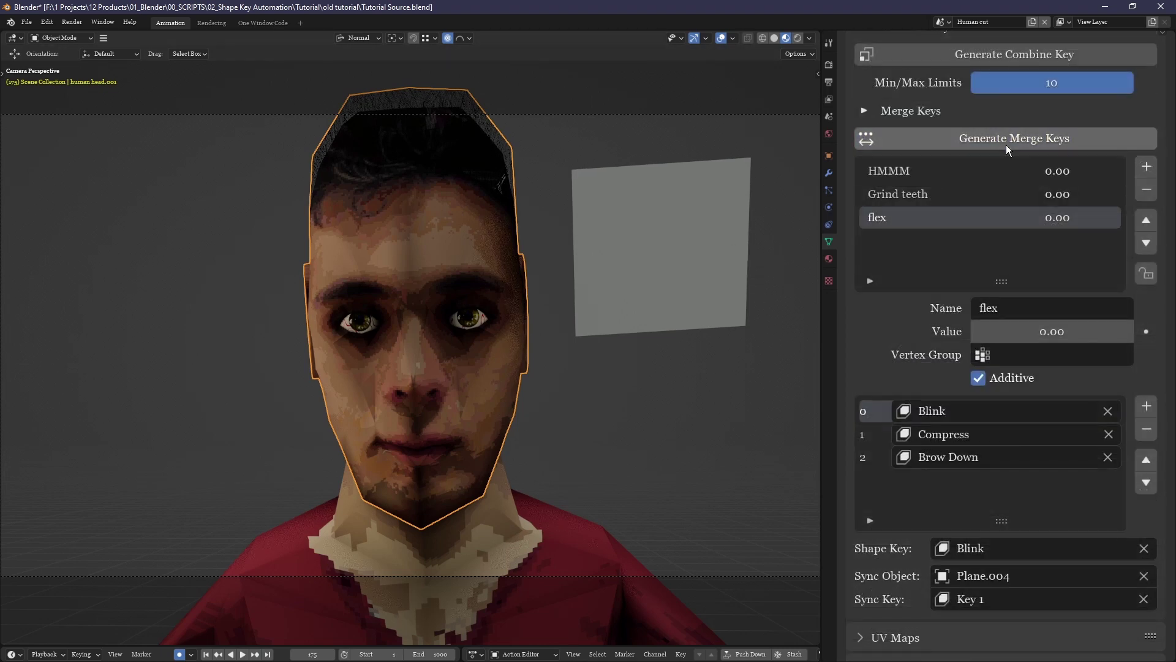
drag(1064, 227, 1093, 218)
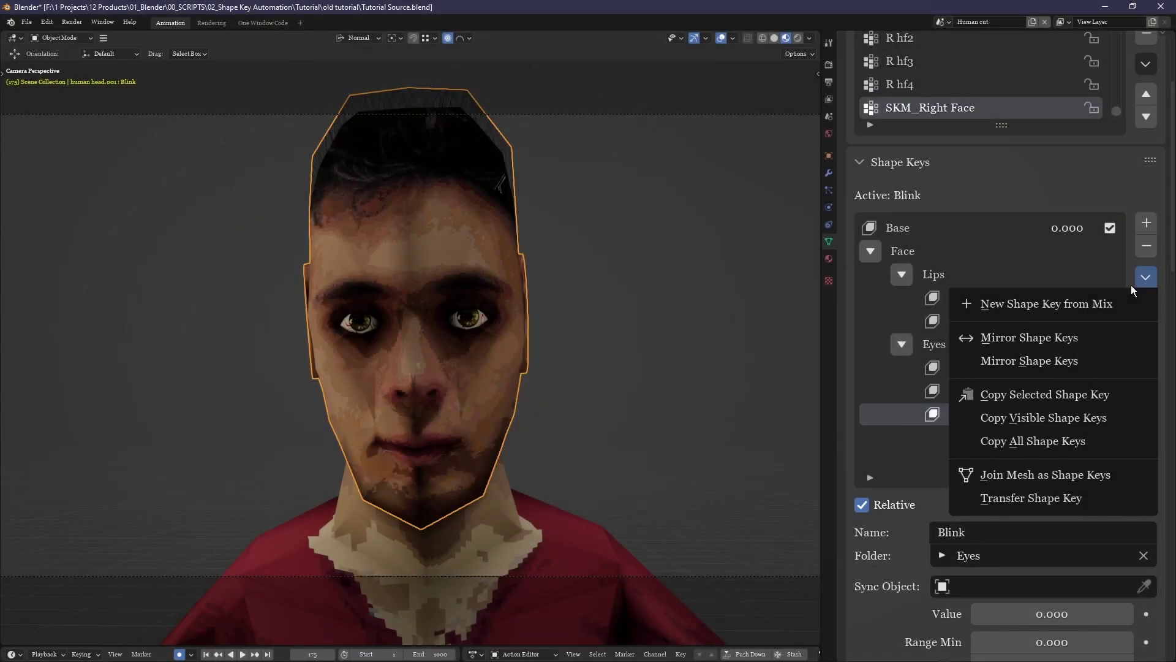
Duplicate only the visible shape keys while the Eyes keys are disabled, and check the Compress and Lips Part copies.
click(1035, 421)
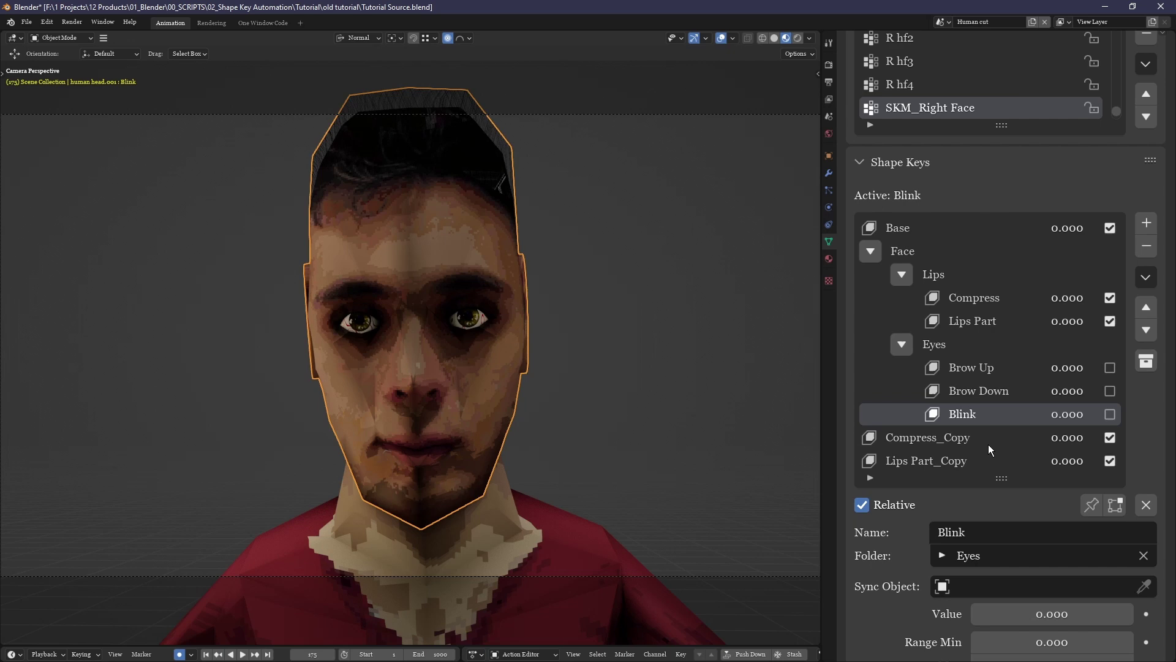
scroll(1011, 416, down, 2)
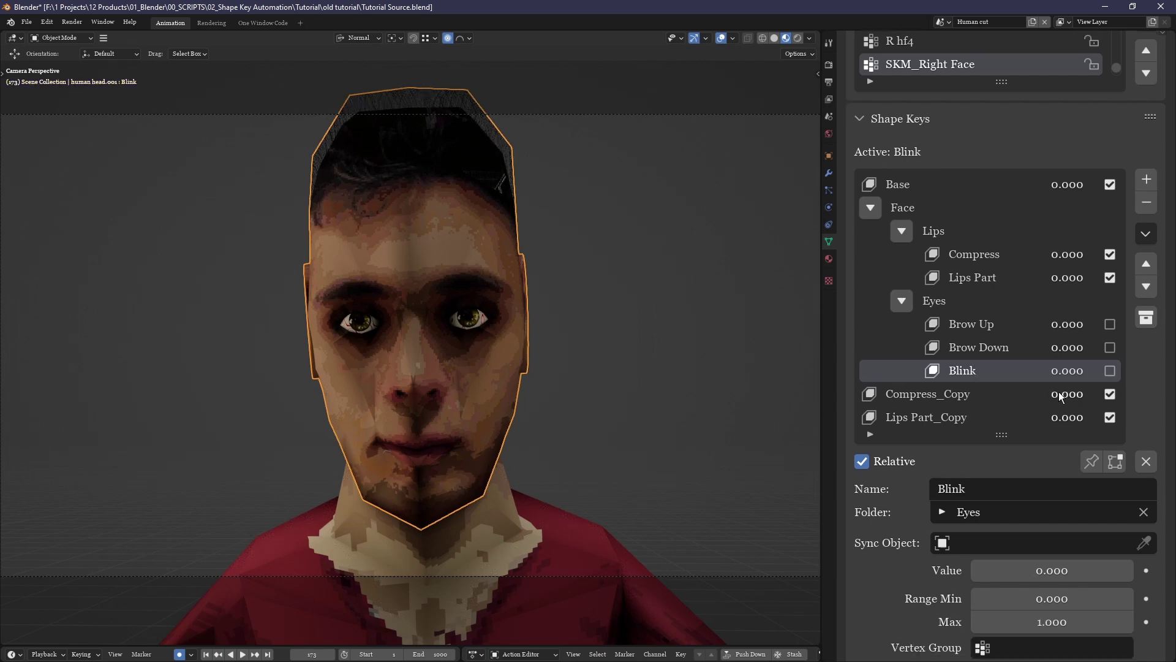
mouse_move(1061, 397)
mouse_down()
mouse_move(1103, 396)
mouse_move(1060, 396)
mouse_up()
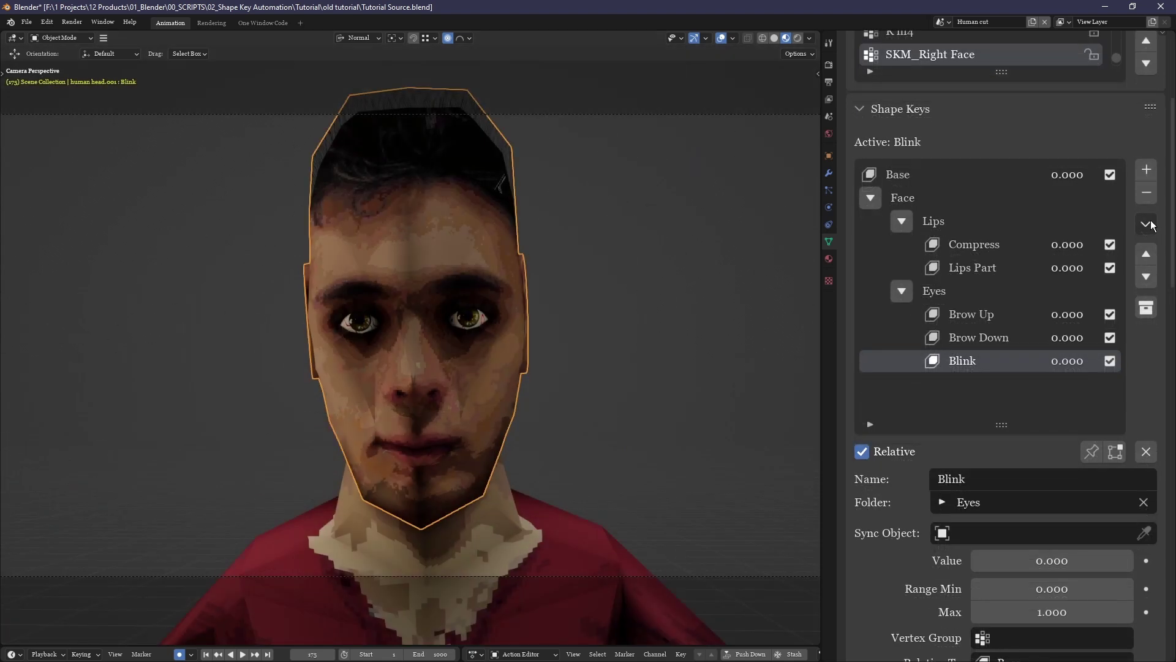
Duplicate all five face shape keys: Blink, Brow Down, Brow Up, Compress and Lips Part.
click(1150, 224)
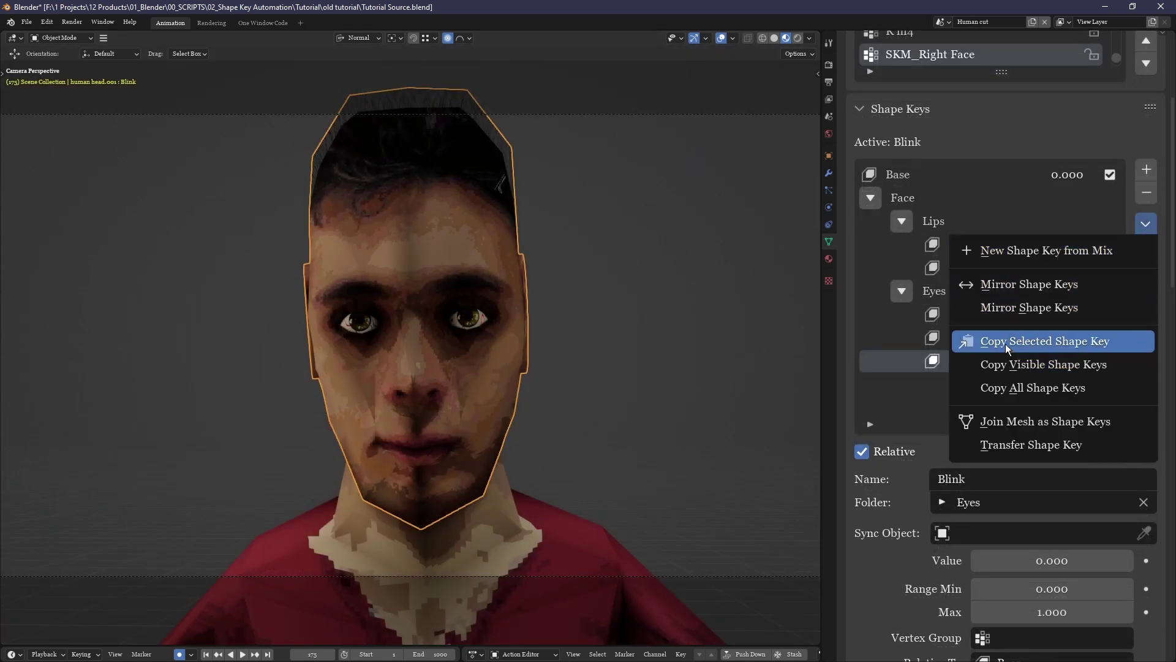
click(1007, 365)
scroll(928, 306, down, 3)
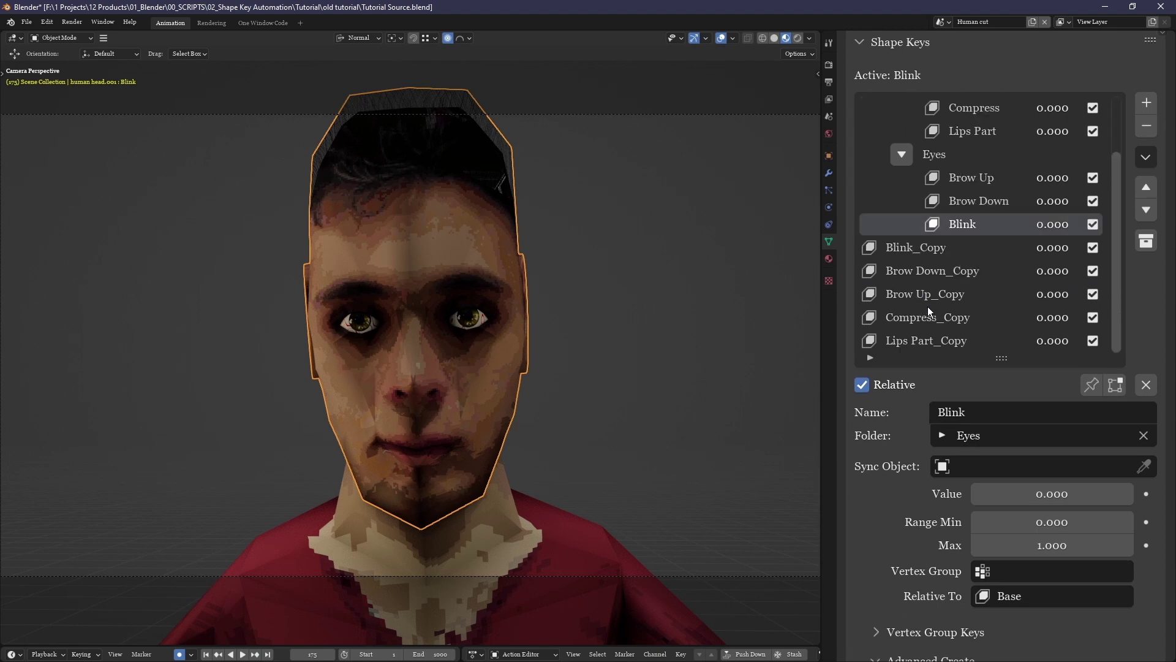
scroll(1059, 473, up, 4)
Preview the duplicated Brow Down, Compress, Lips Part and Brow Up keys in pinned mode, ending with the pin off.
click(1091, 504)
click(1025, 391)
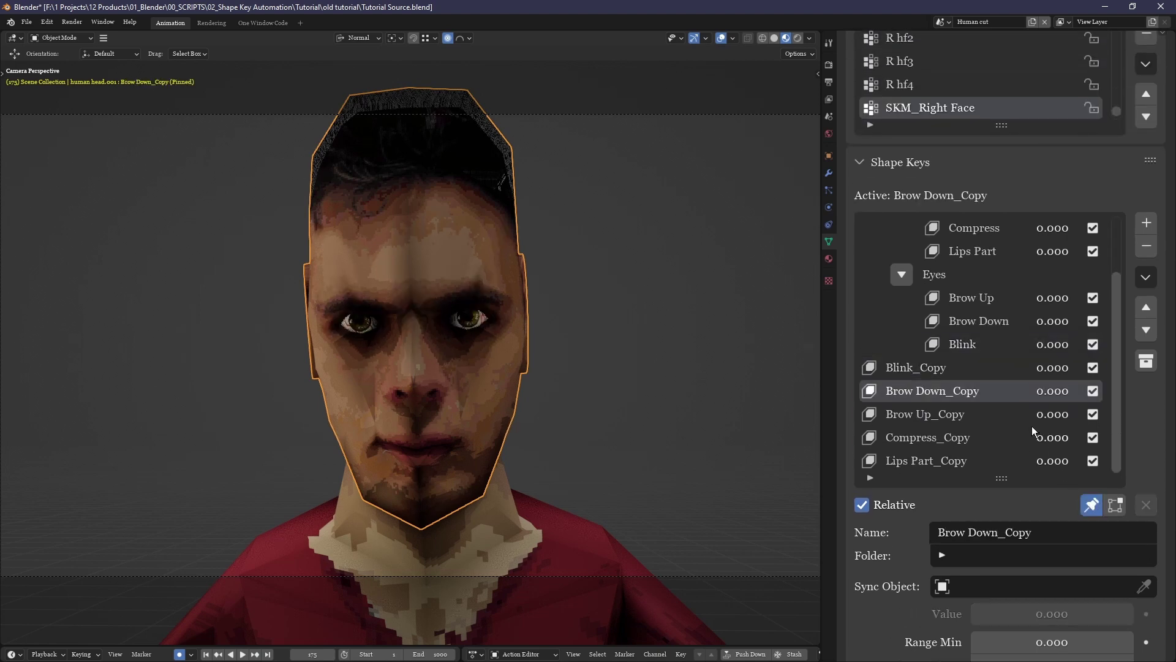
click(1017, 437)
click(1007, 460)
click(1006, 414)
click(1091, 505)
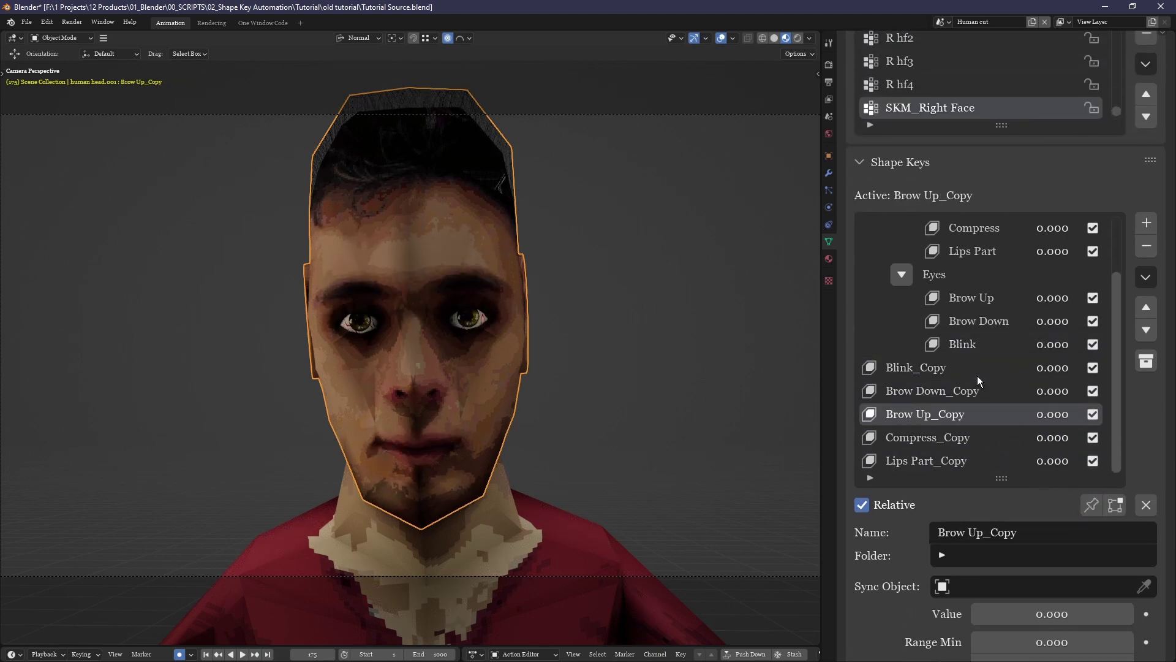
Select the Blink key in the Eyes folder and duplicate only that shape key.
click(998, 345)
scroll(999, 349, up, 3)
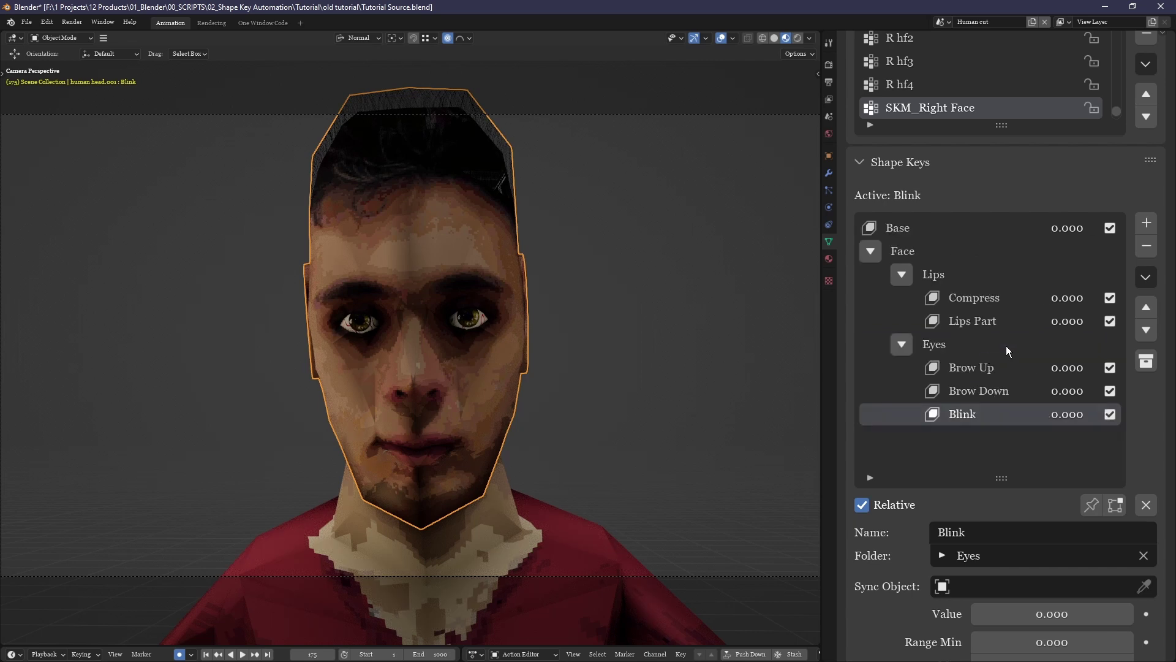
click(1141, 276)
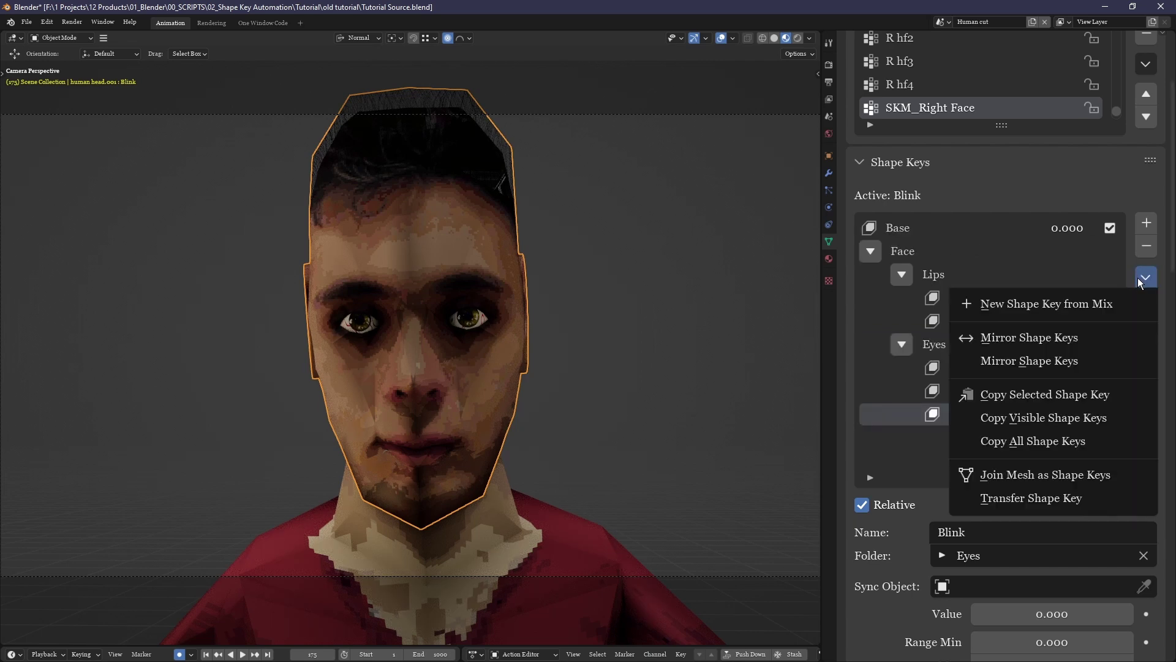
click(1012, 396)
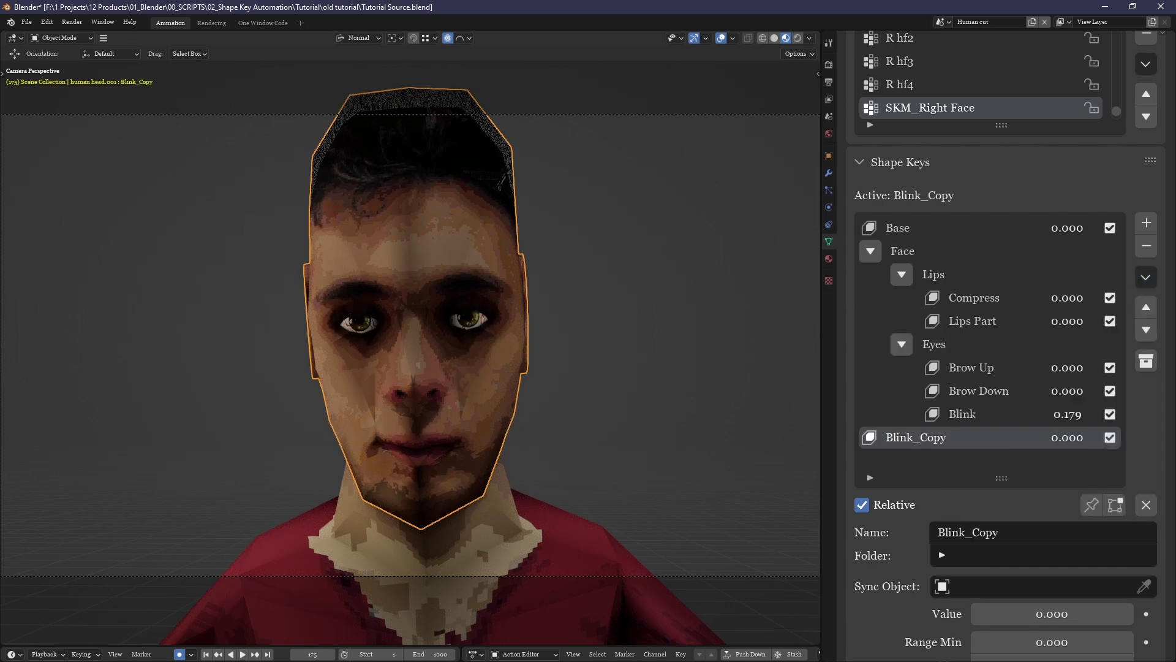
Vary the original Blink key's value to test it, and undo the recent changes.
drag(1022, 414, 998, 415)
key(ctrl+z)
key(ctrl+z)
key(ctrl+z)
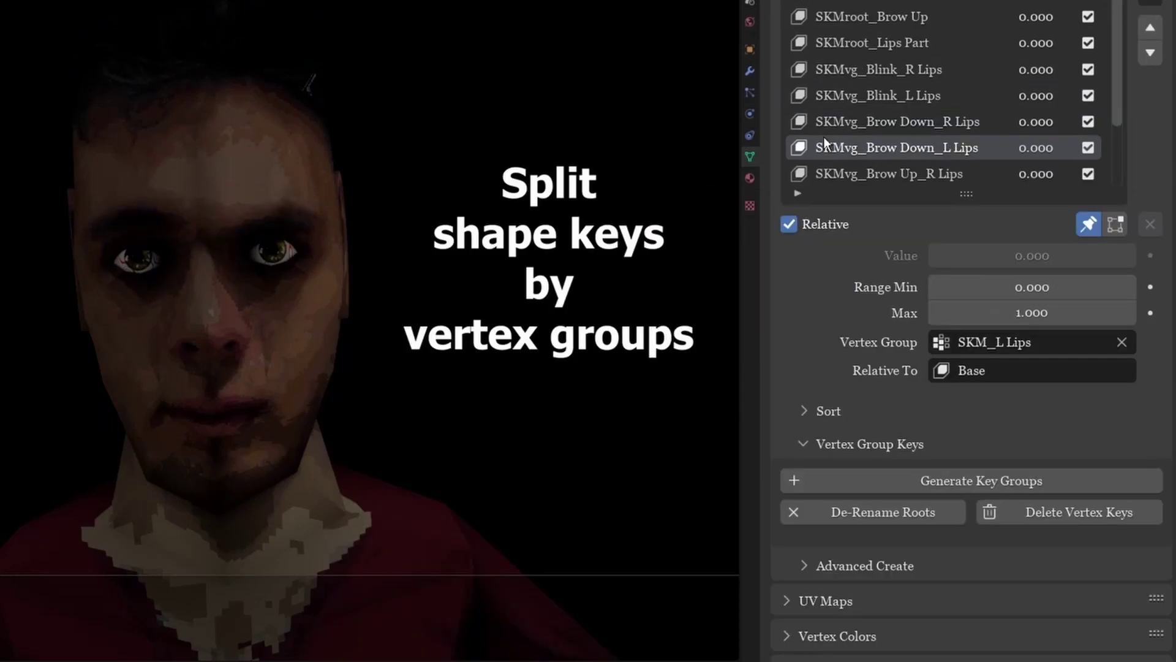
ctrl+scroll(825, 138, down, 3)
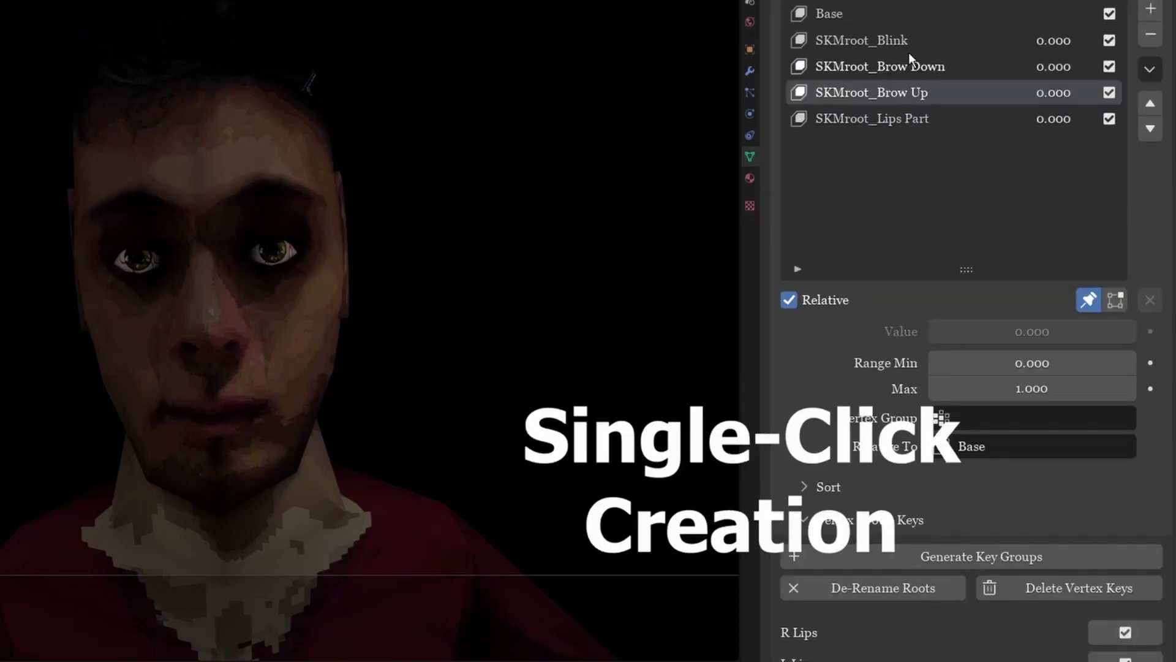
ctrl+scroll(910, 53, down, 1)
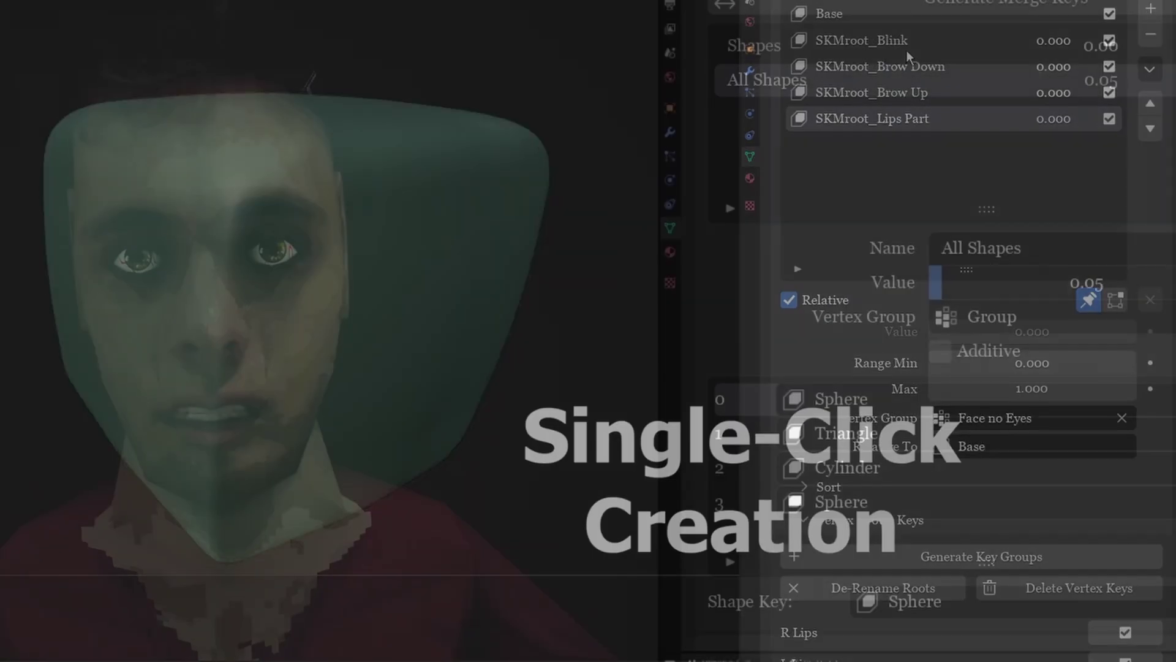